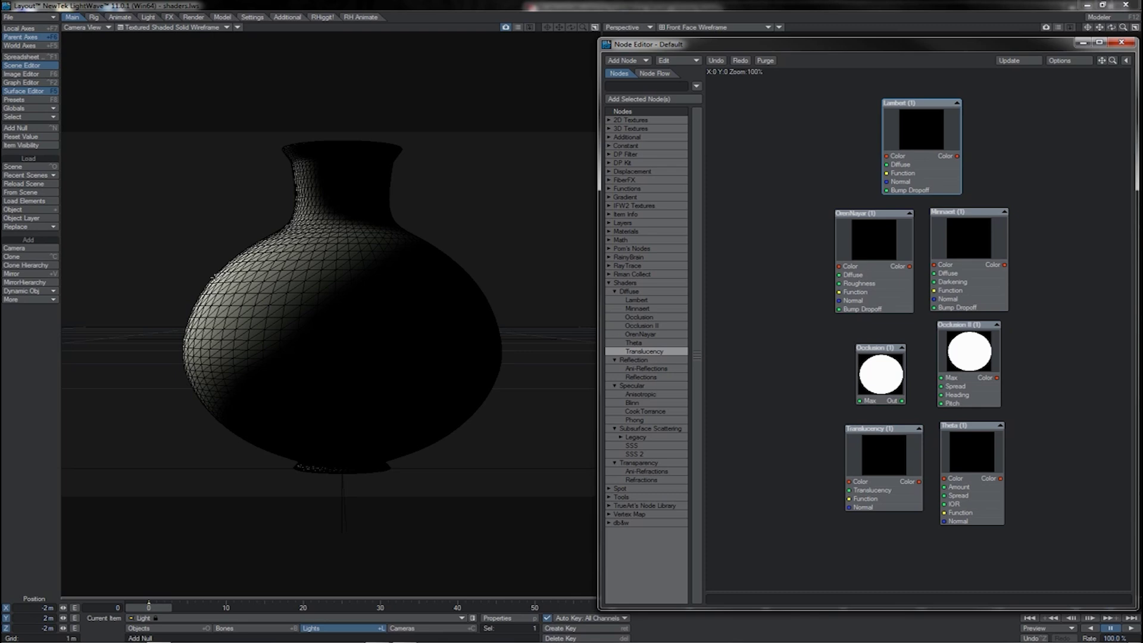
Review the diffuse shader nodes in the graph and the Diffuse, Reflection, Specular and Subsurface Scattering shader groups in the node list
{"action": "left_click_drag", "start_coordinate": [1019, 144], "coordinate": [811, 255]}
{"action": "left_click_drag", "start_coordinate": [1041, 454], "coordinate": [855, 539]}
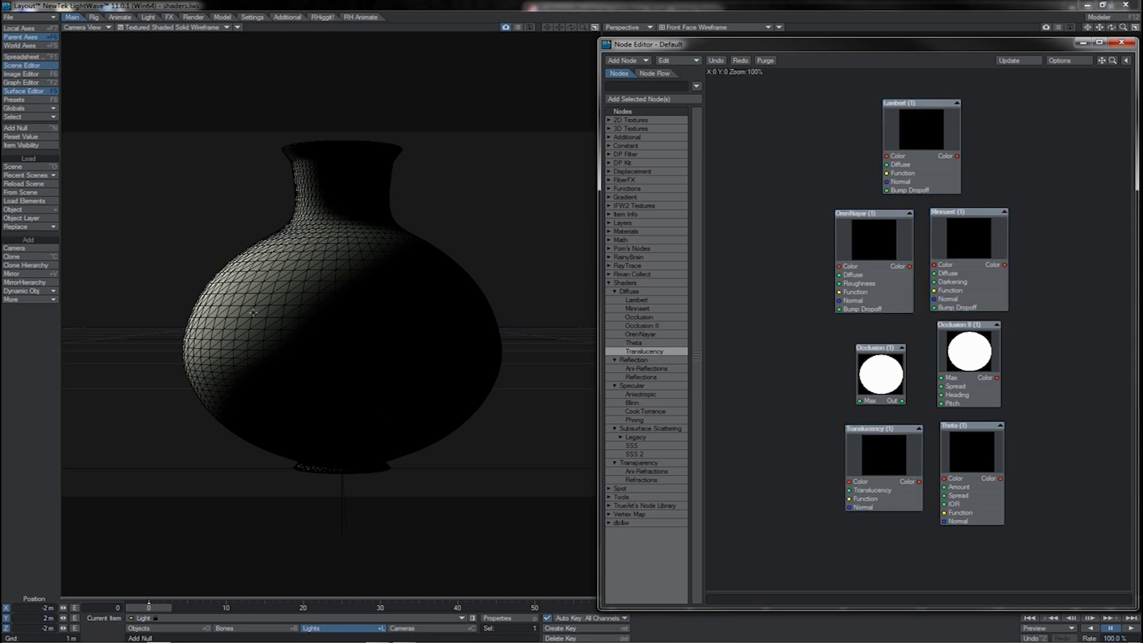
{"action": "left_click_drag", "start_coordinate": [915, 145], "coordinate": [920, 141]}
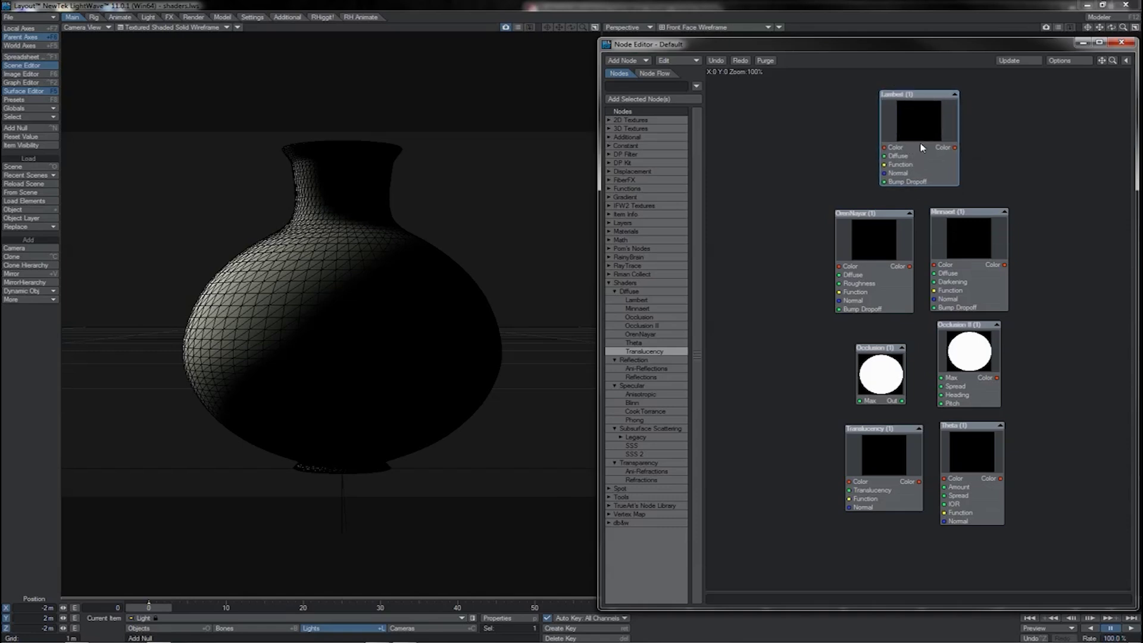
{"action": "left_click_drag", "start_coordinate": [916, 150], "coordinate": [924, 156]}
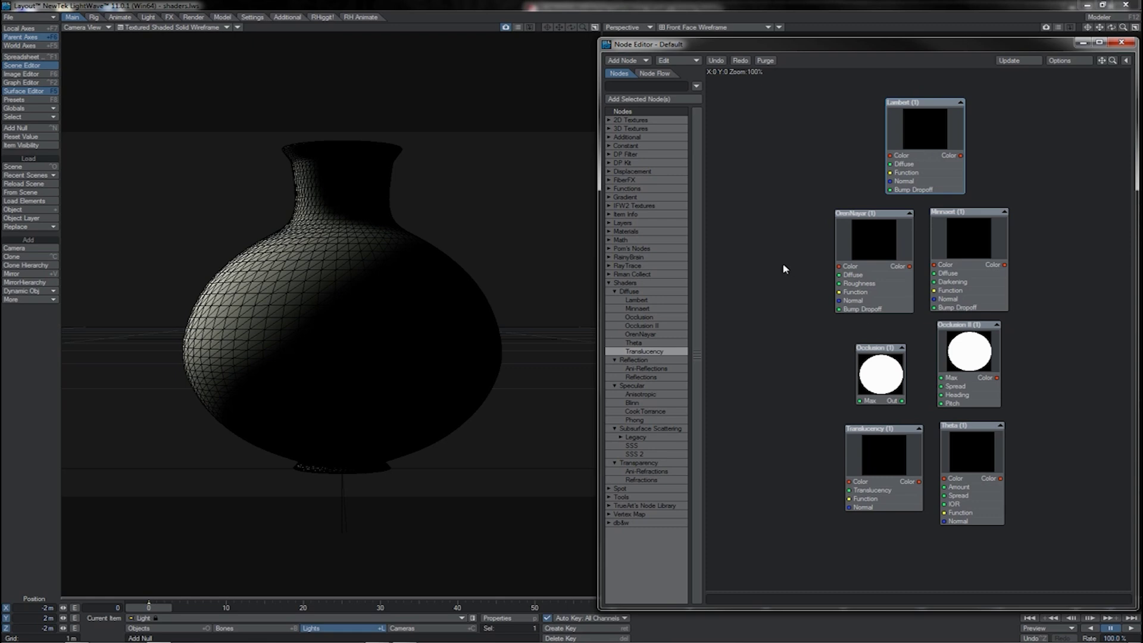
{"action": "left_click", "coordinate": [629, 293]}
{"action": "left_click", "coordinate": [645, 360]}
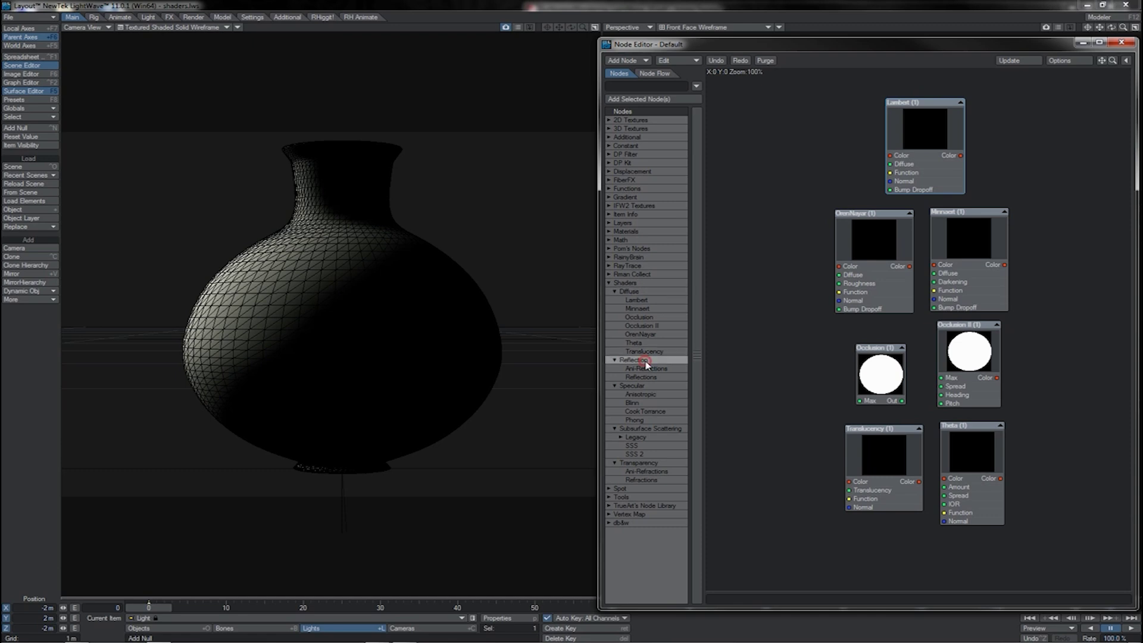
{"action": "left_click", "coordinate": [643, 386]}
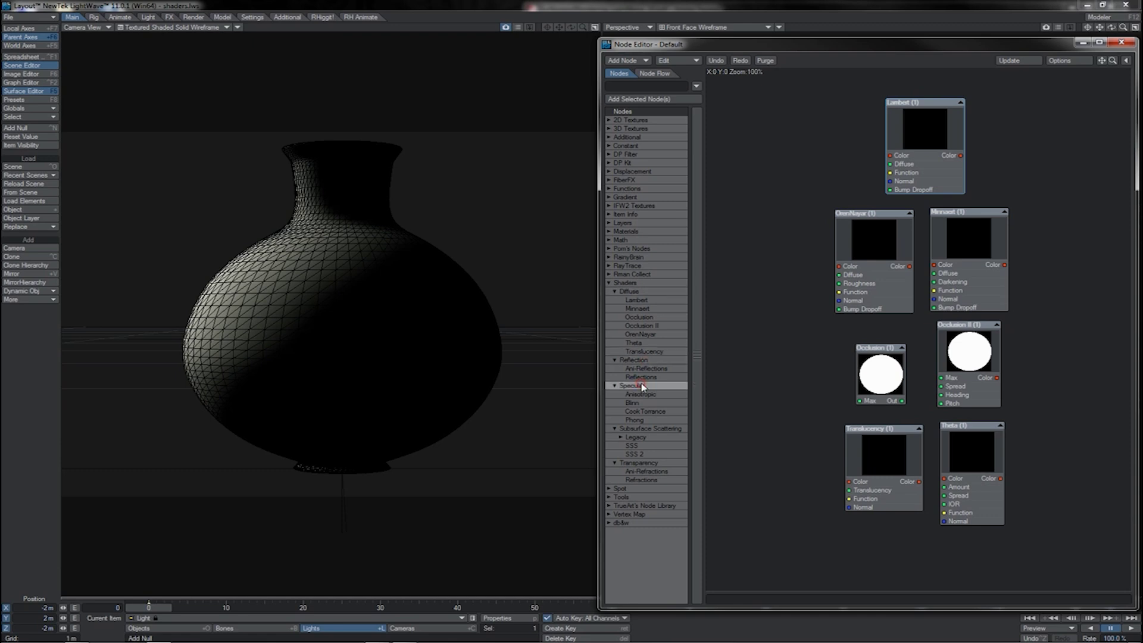
{"action": "left_click", "coordinate": [643, 428]}
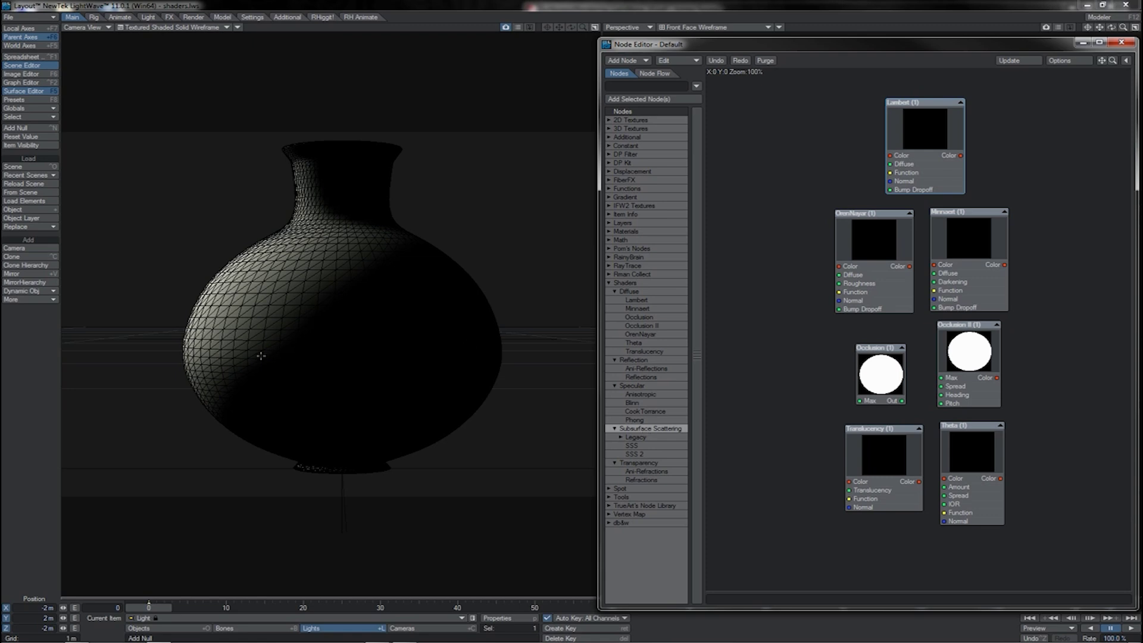
{"action": "left_click_drag", "start_coordinate": [805, 131], "coordinate": [820, 412]}
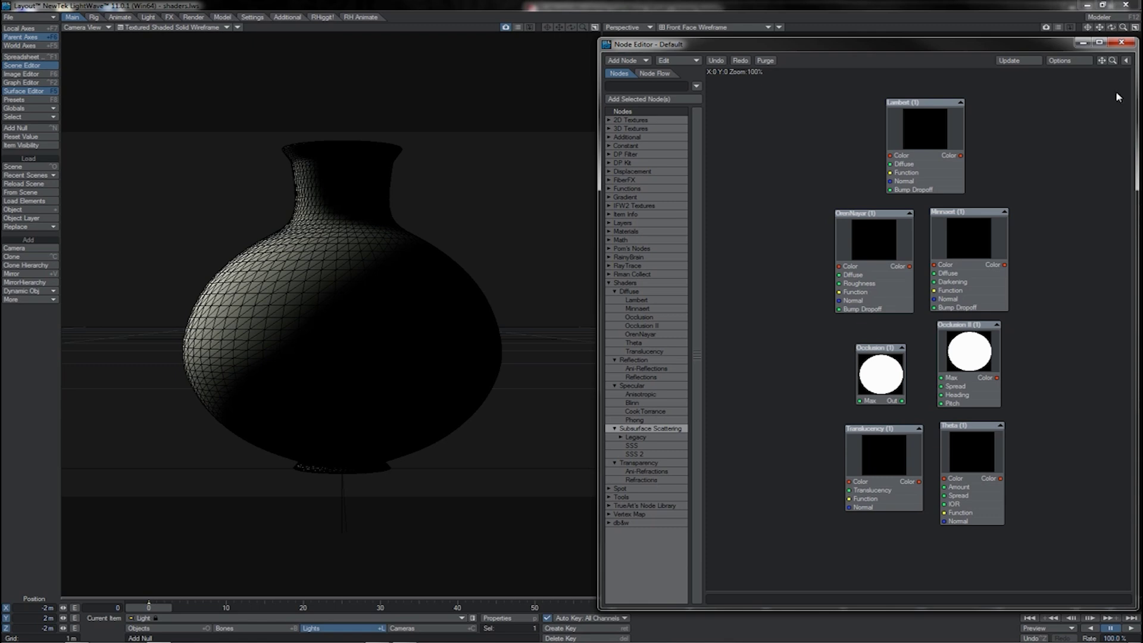
Switch the camera view to VPR and connect the Lambert node's Color output to the Surface node's Diffuse Shading input
{"action": "left_click_drag", "start_coordinate": [1102, 61], "coordinate": [1114, 61]}
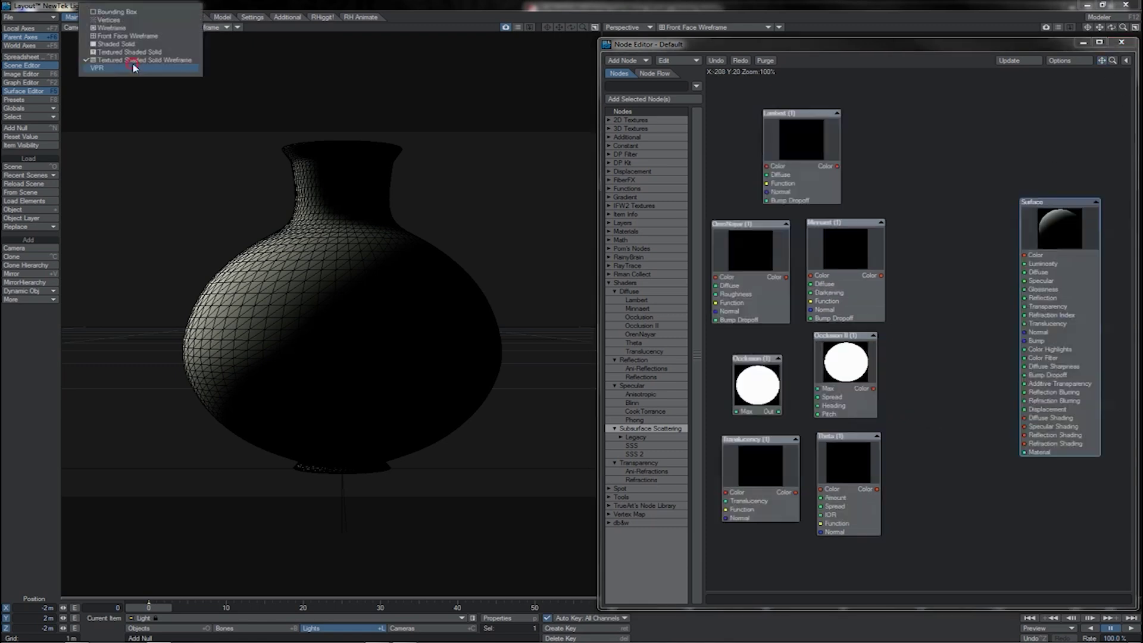
{"action": "left_click", "coordinate": [119, 70]}
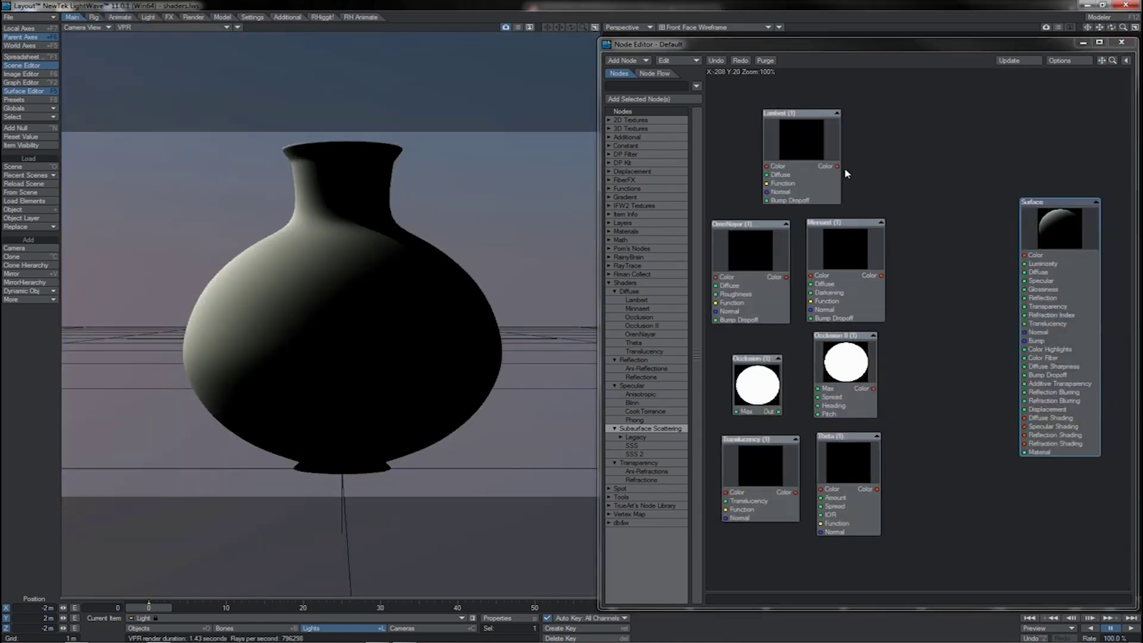
{"action": "mouse_move", "coordinate": [837, 166]}
{"action": "left_mouse_down"}
{"action": "mouse_move", "coordinate": [951, 212]}
{"action": "mouse_move", "coordinate": [989, 413]}
{"action": "mouse_move", "coordinate": [985, 446]}
{"action": "mouse_move", "coordinate": [983, 426]}
{"action": "mouse_move", "coordinate": [1042, 419]}
{"action": "left_mouse_up"}
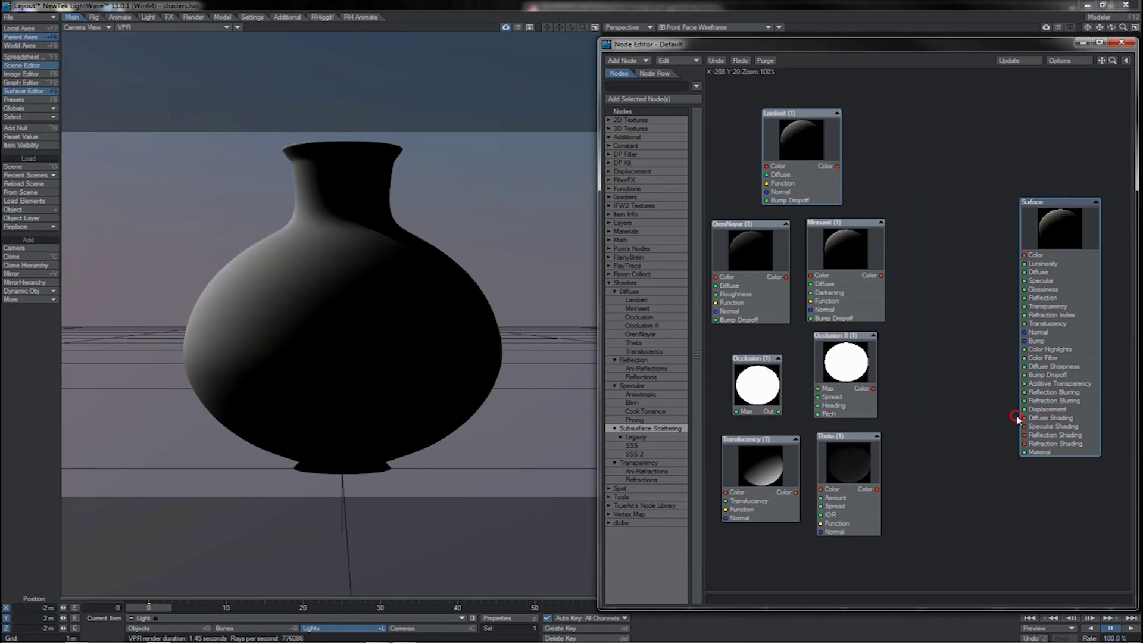
{"action": "mouse_move", "coordinate": [1016, 418]}
{"action": "left_mouse_down"}
{"action": "mouse_move", "coordinate": [898, 284]}
{"action": "mouse_move", "coordinate": [941, 434]}
{"action": "mouse_move", "coordinate": [1016, 417]}
{"action": "left_mouse_up"}
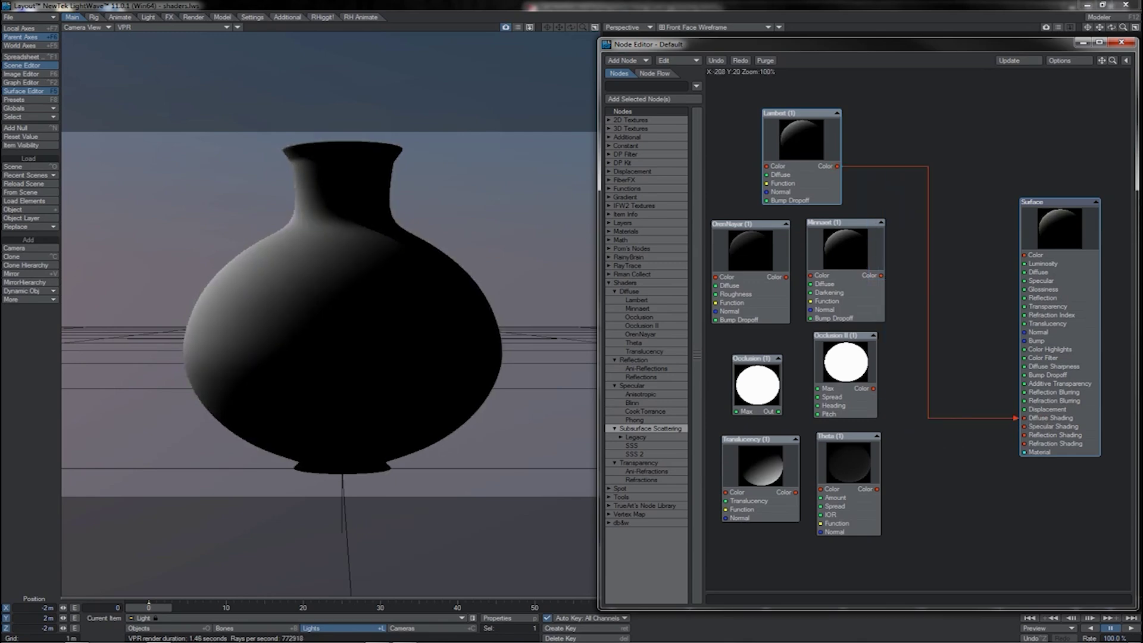
Disconnect and reconnect Lambert on Diffuse Shading to compare the render, finally leaving it disconnected and set aside at the graph's upper edge
{"action": "left_click", "coordinate": [1015, 418]}
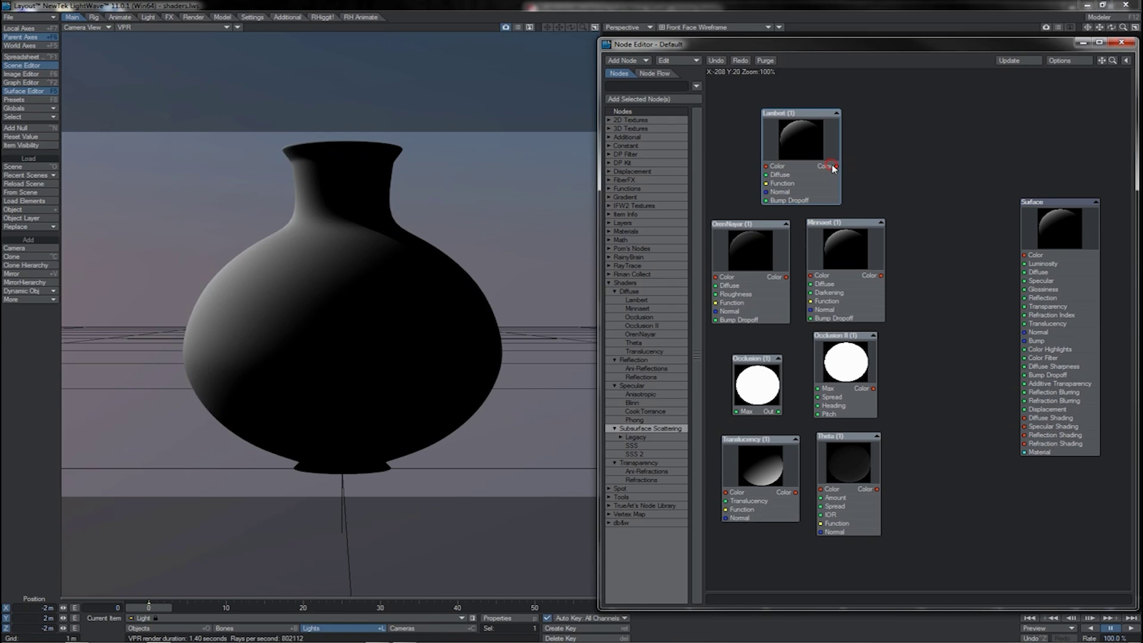
{"action": "mouse_move", "coordinate": [834, 168]}
{"action": "left_mouse_down"}
{"action": "mouse_move", "coordinate": [922, 224]}
{"action": "mouse_move", "coordinate": [922, 173]}
{"action": "mouse_move", "coordinate": [987, 403]}
{"action": "mouse_move", "coordinate": [1030, 418]}
{"action": "left_mouse_up"}
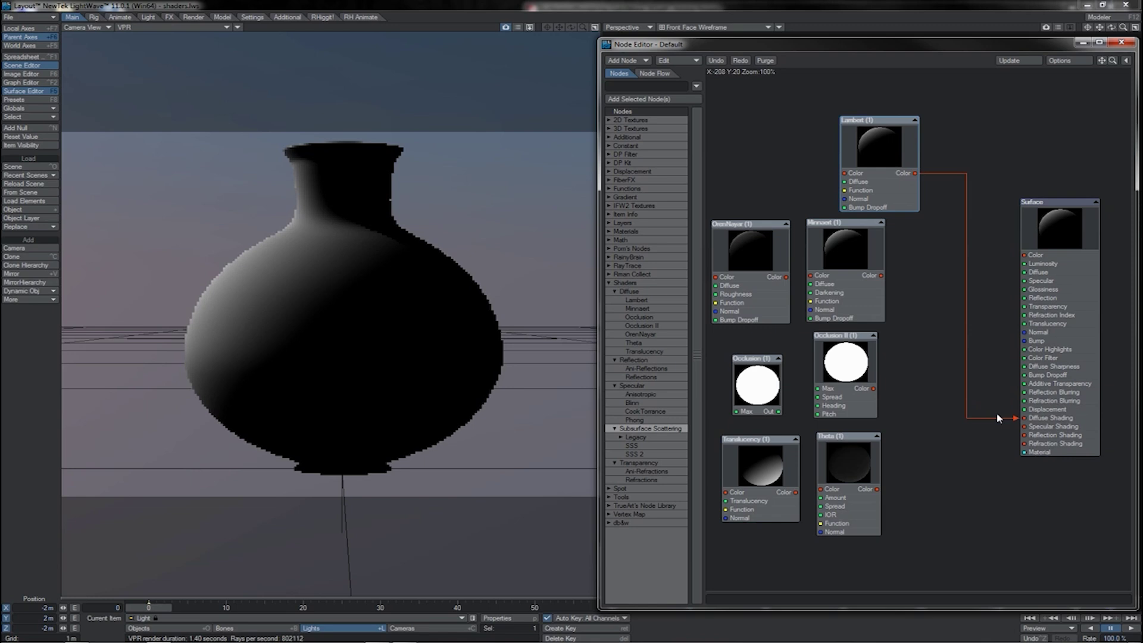
{"action": "left_click", "coordinate": [1014, 419]}
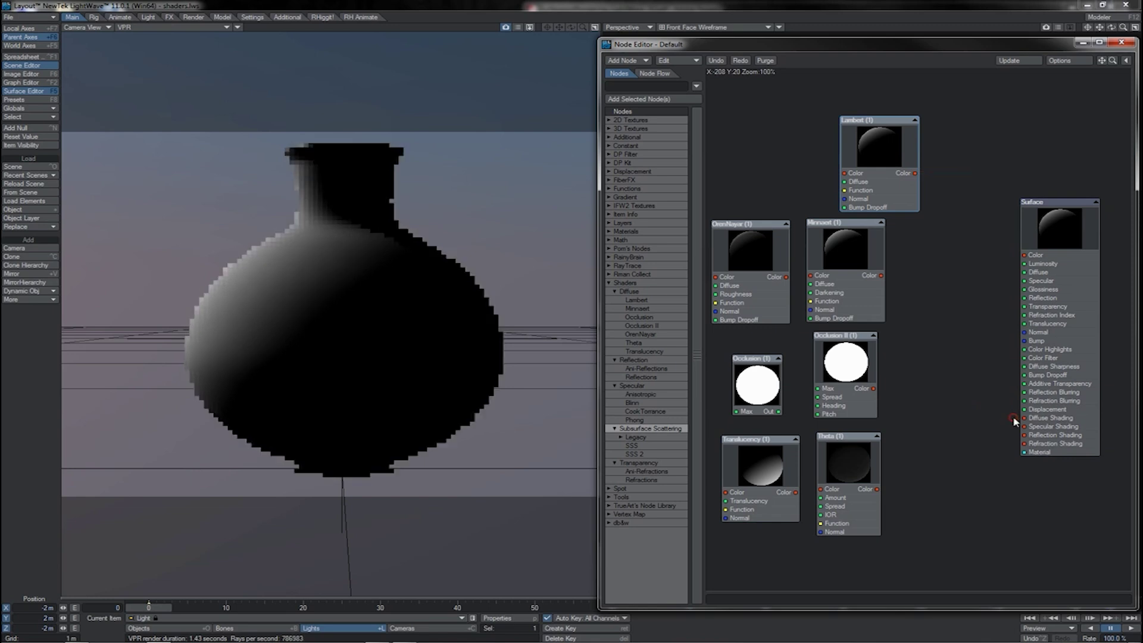
{"action": "left_click_drag", "start_coordinate": [865, 136], "coordinate": [780, 127]}
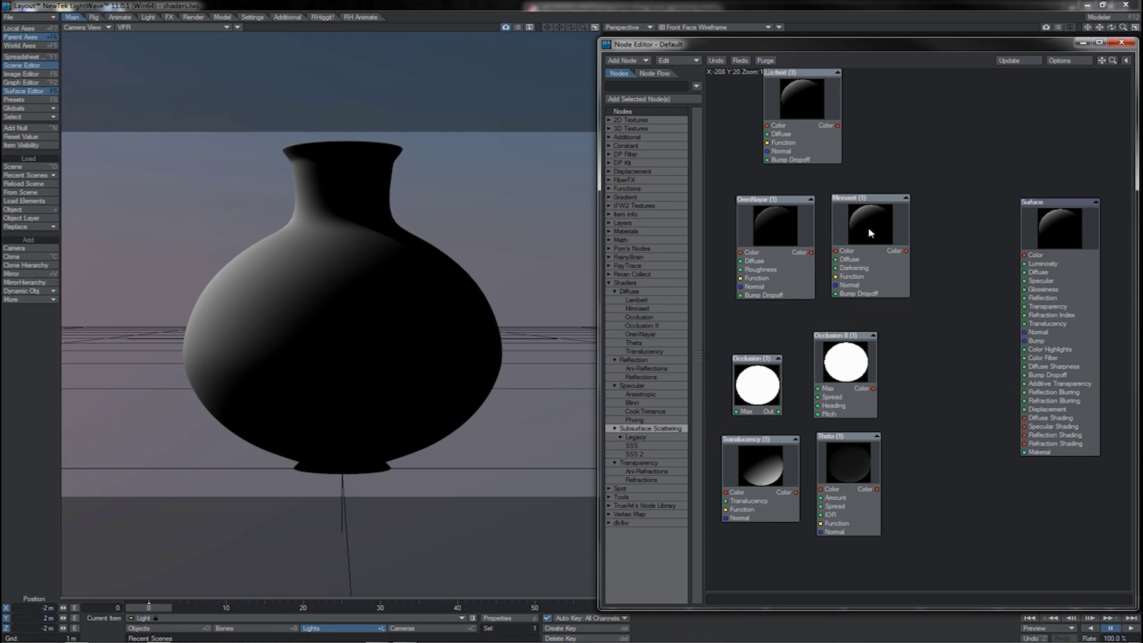
Position the Minnaert node nearer the Surface node and connect its Color output to the Diffuse Shading input
{"action": "left_click_drag", "start_coordinate": [881, 229], "coordinate": [885, 231]}
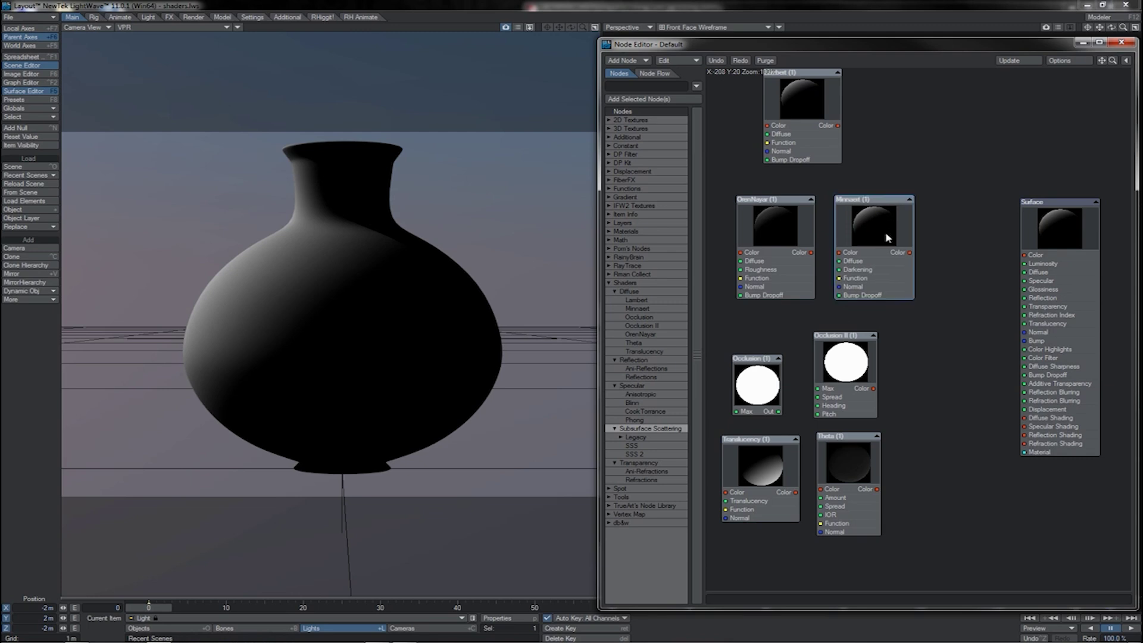
{"action": "left_click_drag", "start_coordinate": [940, 209], "coordinate": [755, 265]}
{"action": "mouse_move", "coordinate": [864, 230]}
{"action": "left_mouse_down"}
{"action": "mouse_move", "coordinate": [851, 238]}
{"action": "mouse_move", "coordinate": [943, 256]}
{"action": "mouse_move", "coordinate": [1016, 418]}
{"action": "left_mouse_up"}
{"action": "left_click", "coordinate": [921, 232]}
Set the Minnaert node's Darkening to 20%
{"action": "double_click", "coordinate": [911, 269]}
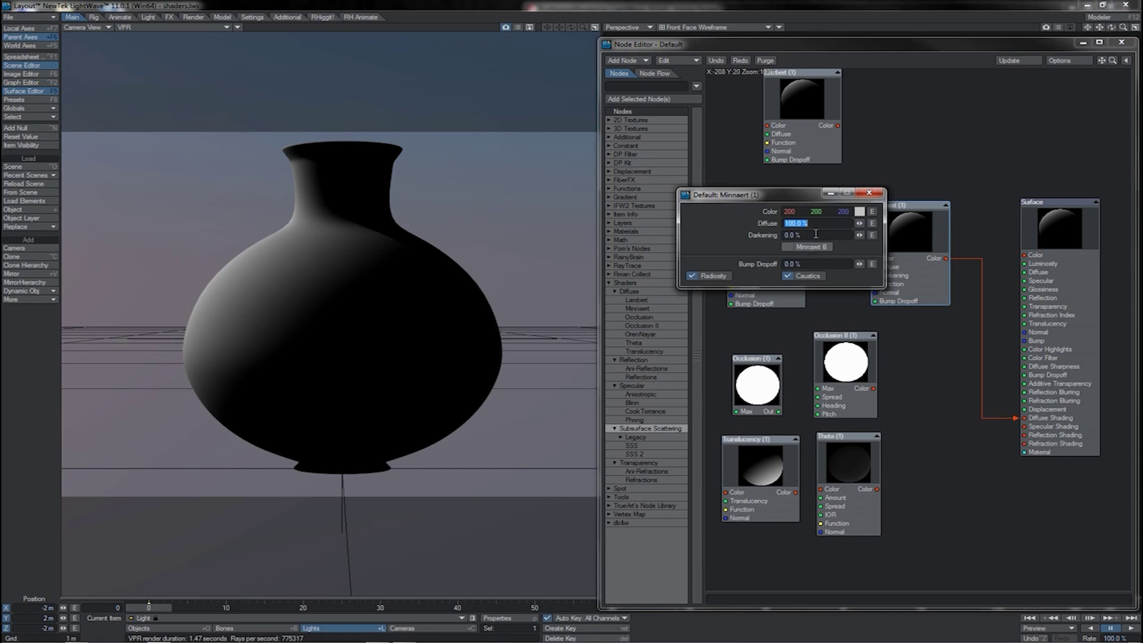
{"action": "left_click_drag", "start_coordinate": [804, 198], "coordinate": [746, 239]}
{"action": "type", "text": "20"}
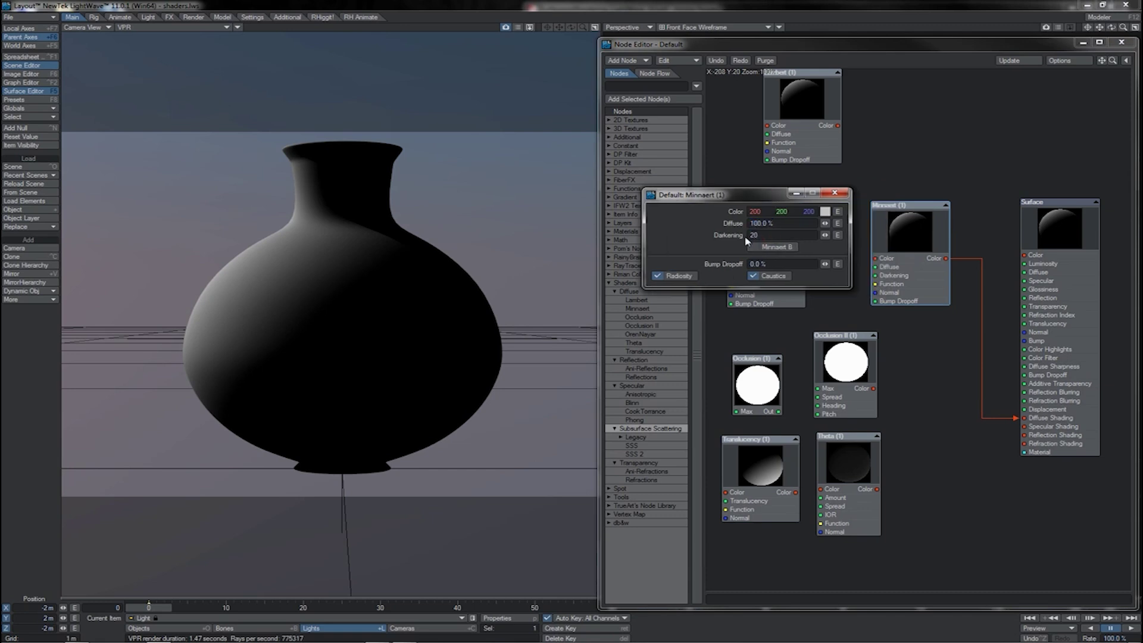
{"action": "key", "text": "Tab"}
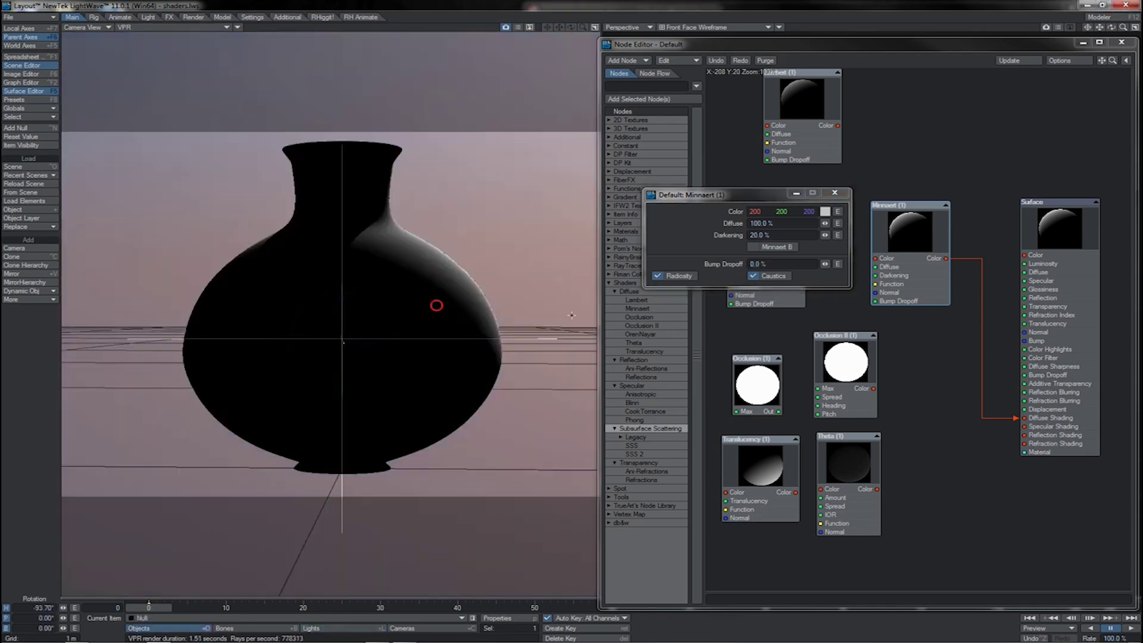
Rotate the null to inspect the Minnaert shading on the vase from other angles, and close the node's properties
{"action": "left_click_drag", "start_coordinate": [436, 306], "coordinate": [513, 216]}
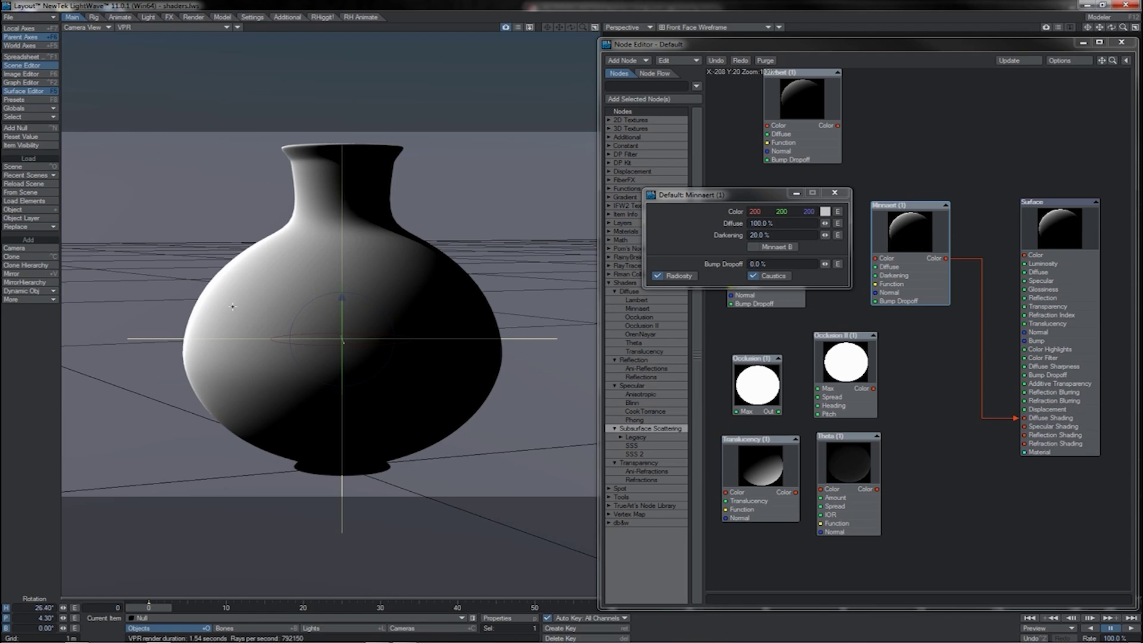
{"action": "left_click", "coordinate": [918, 240]}
{"action": "left_click_drag", "start_coordinate": [918, 240], "coordinate": [914, 243]}
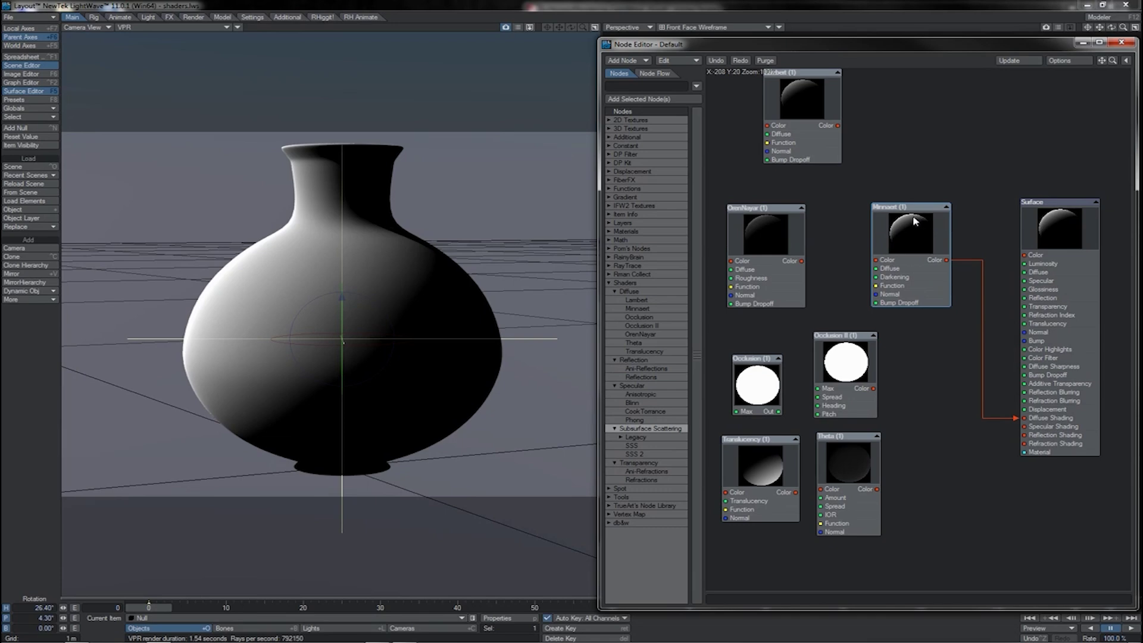
{"action": "mouse_move", "coordinate": [891, 246]}
{"action": "left_mouse_down"}
{"action": "mouse_move", "coordinate": [900, 239]}
{"action": "mouse_move", "coordinate": [887, 236]}
{"action": "left_mouse_up"}
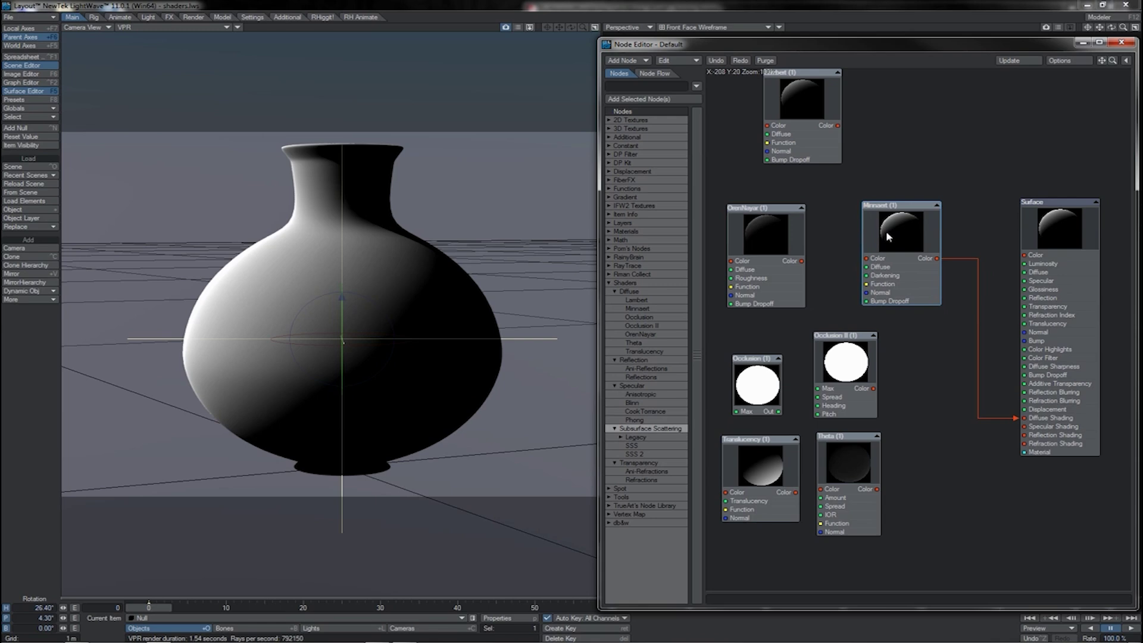
{"action": "left_click_drag", "start_coordinate": [887, 236], "coordinate": [865, 244]}
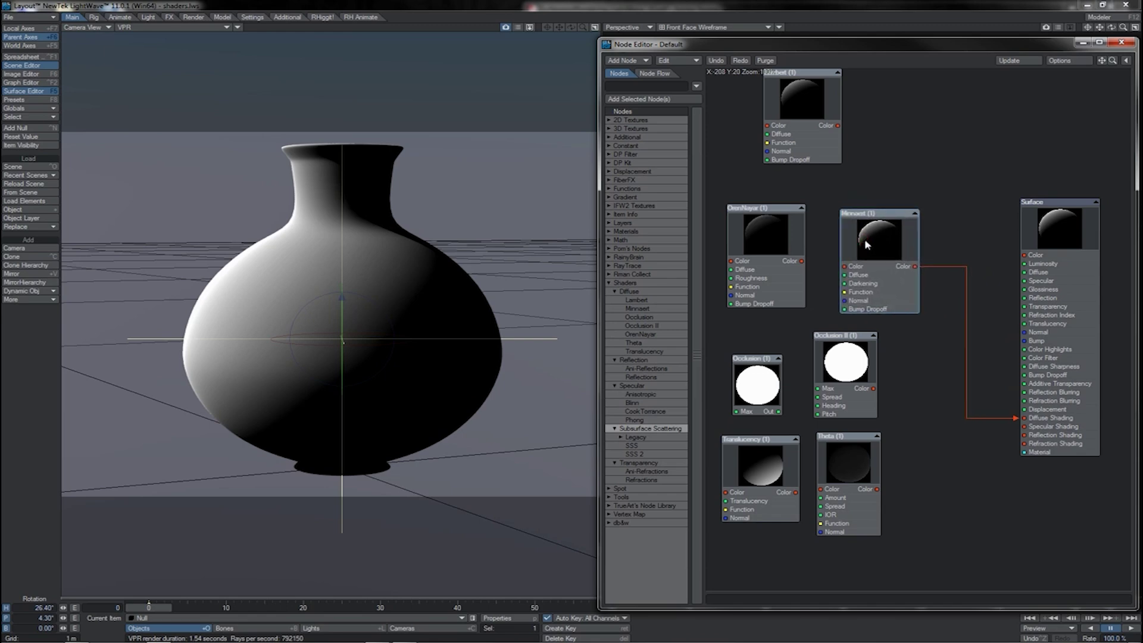
Enable Minnaert B on the Minnaert node and rotate the null to about 42.3° heading and -1.4° pitch
{"action": "double_click", "coordinate": [865, 243]}
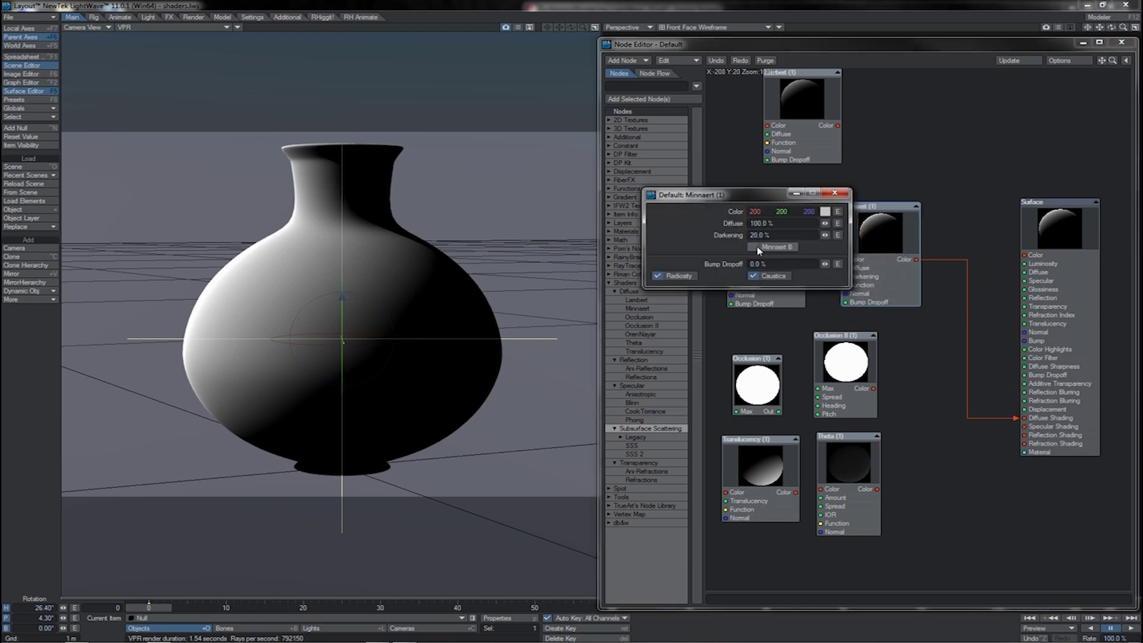
{"action": "left_click", "coordinate": [758, 249]}
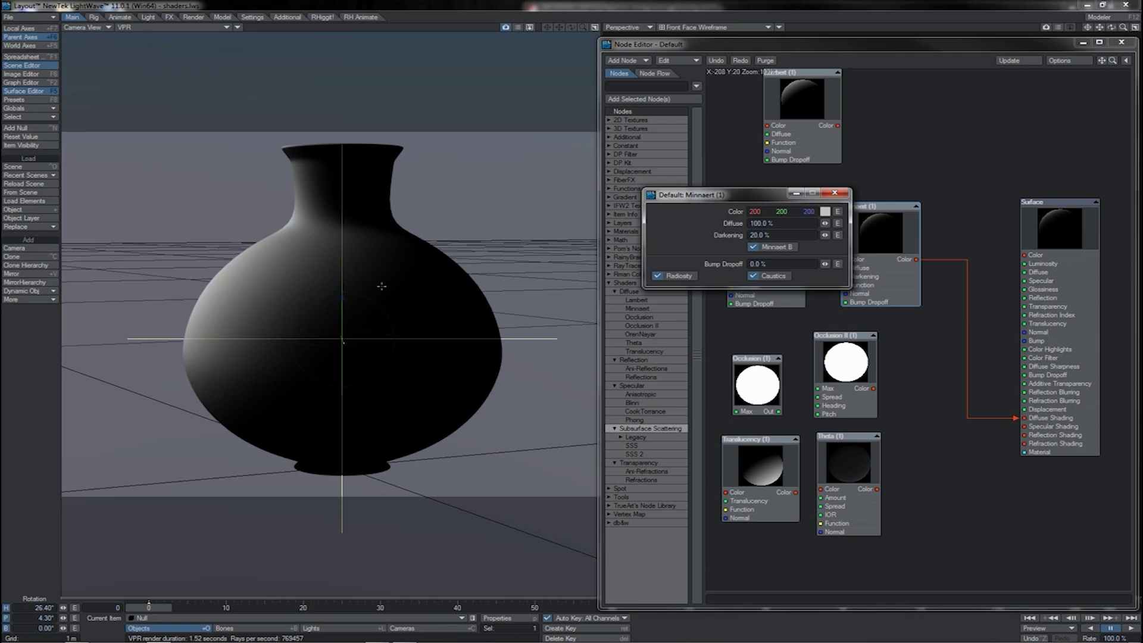
{"action": "left_click_drag", "start_coordinate": [381, 286], "coordinate": [428, 284]}
{"action": "left_click_drag", "start_coordinate": [357, 319], "coordinate": [352, 365]}
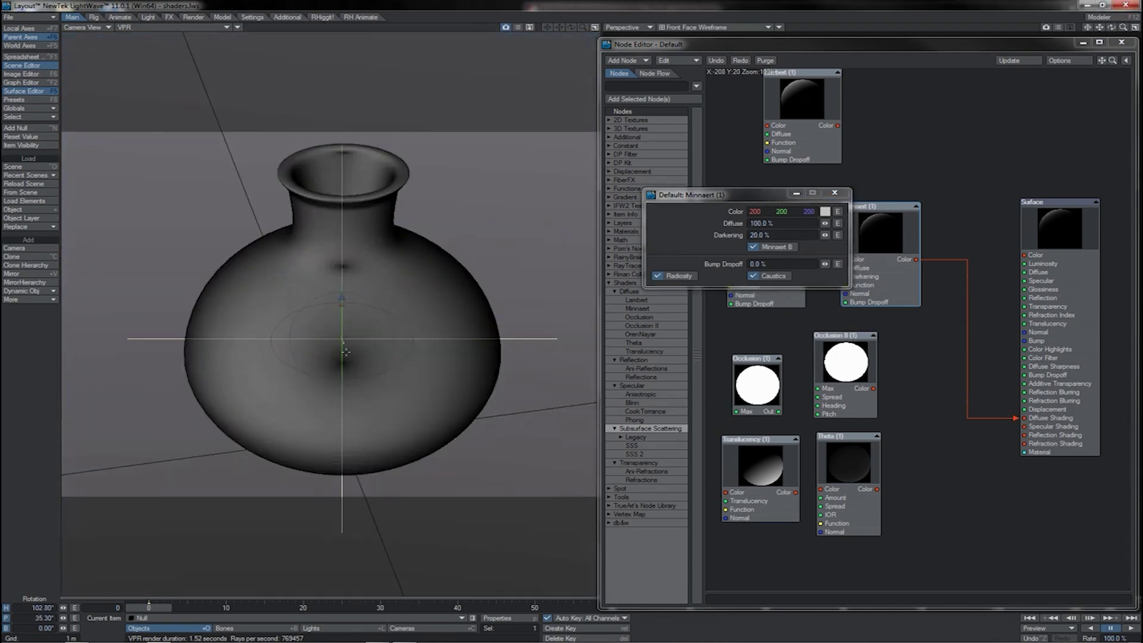
{"action": "mouse_move", "coordinate": [420, 279]}
{"action": "left_mouse_down"}
{"action": "mouse_move", "coordinate": [425, 265]}
{"action": "mouse_move", "coordinate": [411, 265]}
{"action": "mouse_move", "coordinate": [421, 278]}
{"action": "left_mouse_up"}
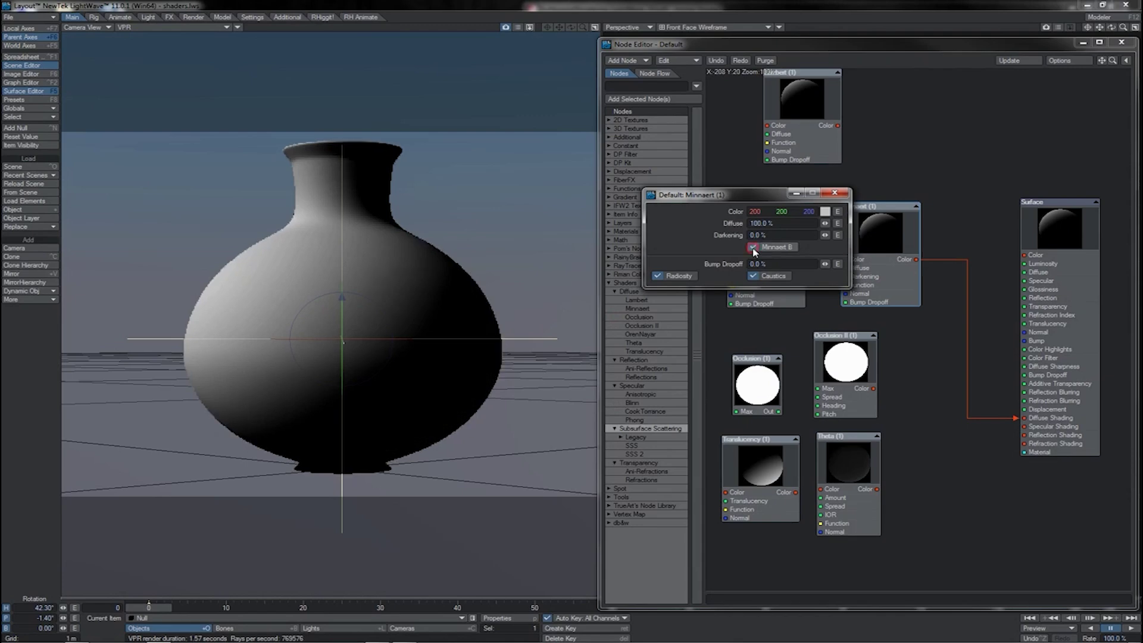
Toggle the Minnaert B option off and on to compare its effect on the vase
{"action": "left_click", "coordinate": [753, 248]}
{"action": "left_click", "coordinate": [753, 247]}
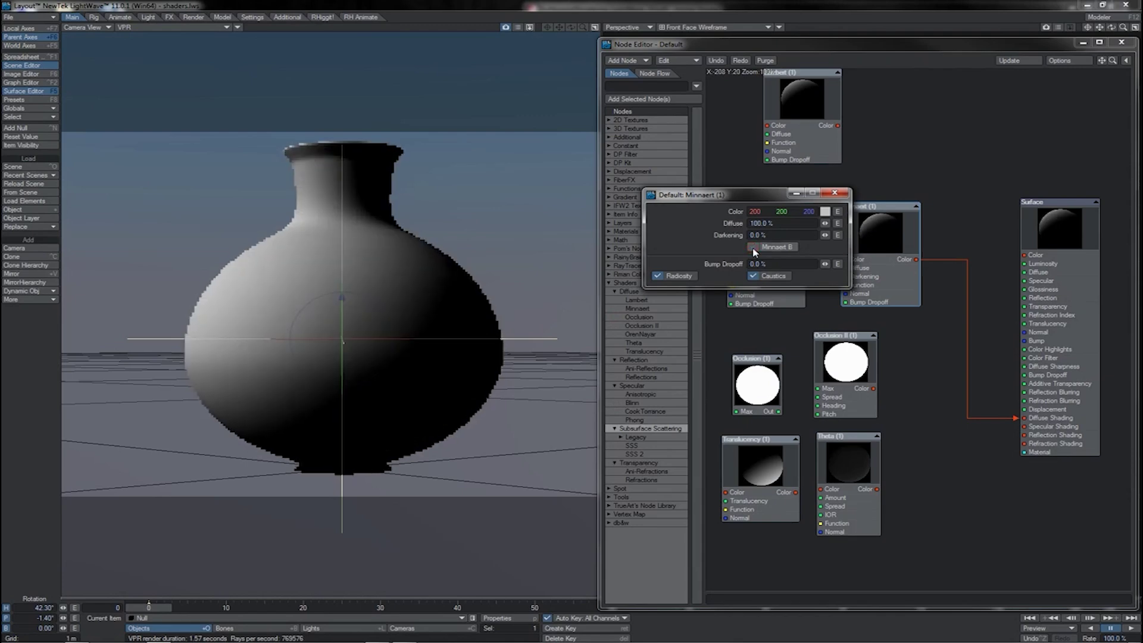
{"action": "left_click", "coordinate": [753, 247]}
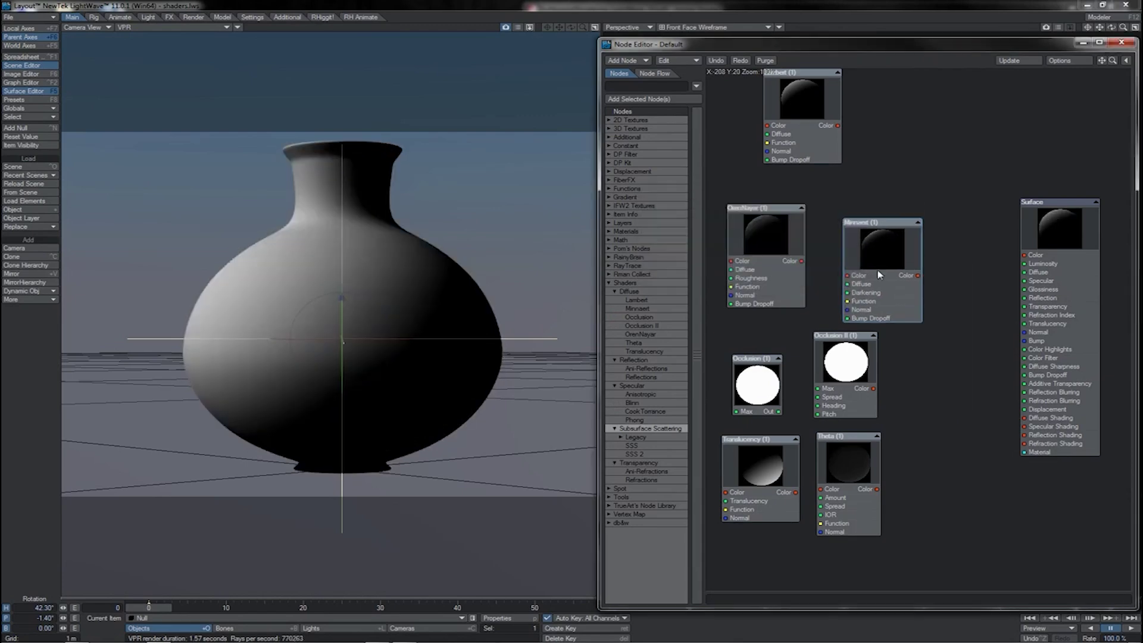
Move the disconnected Minnaert node beside Lambert and connect the OrenNayar node's Color output to the Surface's Diffuse Shading input
{"action": "mouse_move", "coordinate": [880, 273]}
{"action": "left_mouse_down"}
{"action": "mouse_move", "coordinate": [903, 258]}
{"action": "mouse_move", "coordinate": [882, 256]}
{"action": "left_mouse_up"}
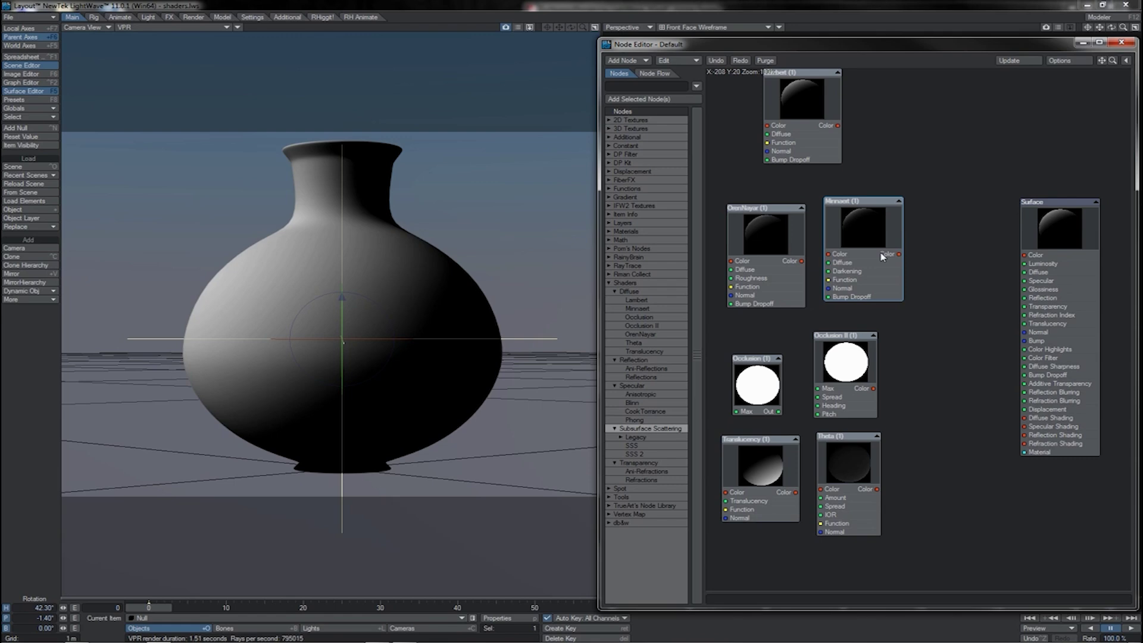
{"action": "left_click_drag", "start_coordinate": [882, 256], "coordinate": [924, 142]}
{"action": "left_click_drag", "start_coordinate": [766, 276], "coordinate": [826, 286]}
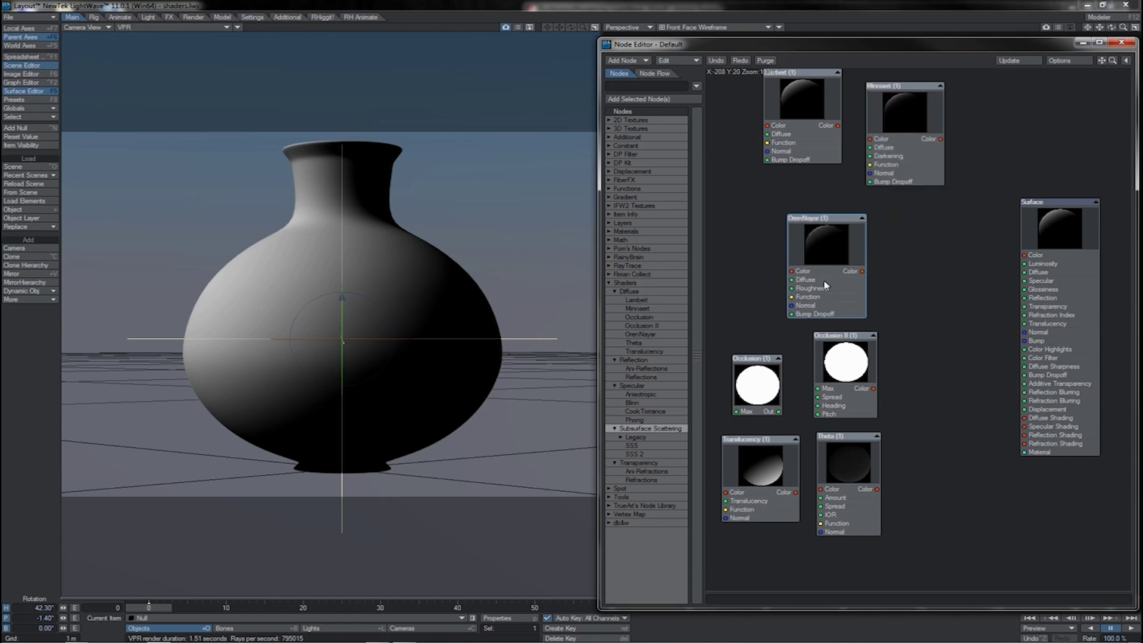
{"action": "mouse_move", "coordinate": [824, 286]}
{"action": "left_mouse_down"}
{"action": "mouse_move", "coordinate": [831, 272]}
{"action": "mouse_move", "coordinate": [1016, 418]}
{"action": "left_mouse_up"}
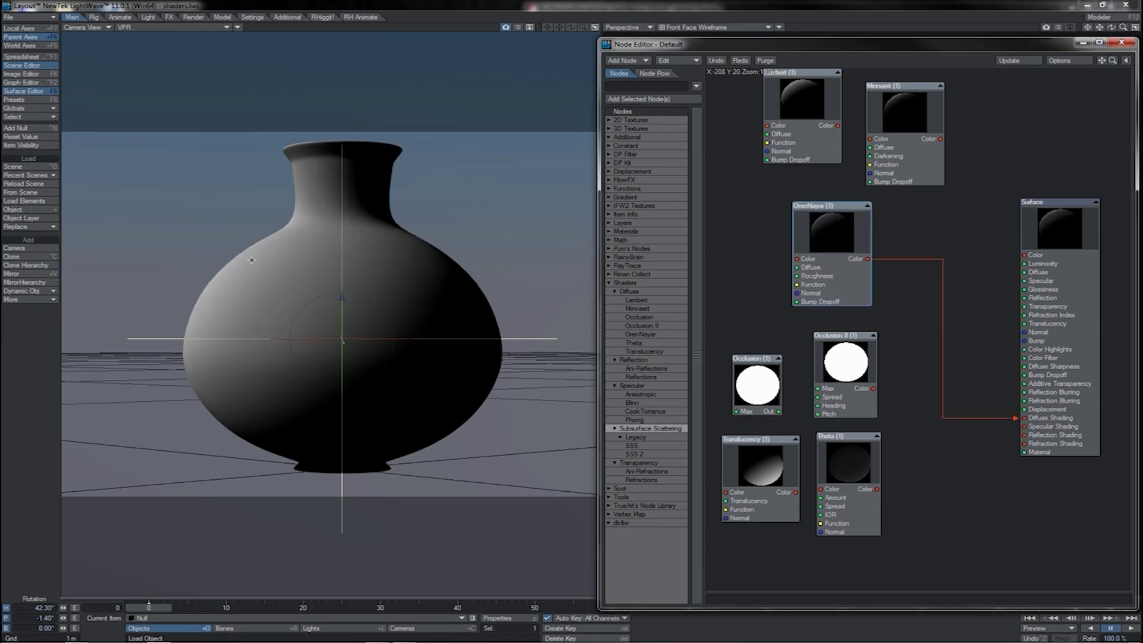
Try a Roughness of 60% on the OrenNayar node and lower it to 10% to compare the shading on the vase
{"action": "left_click_drag", "start_coordinate": [397, 283], "coordinate": [435, 309]}
{"action": "double_click", "coordinate": [799, 236]}
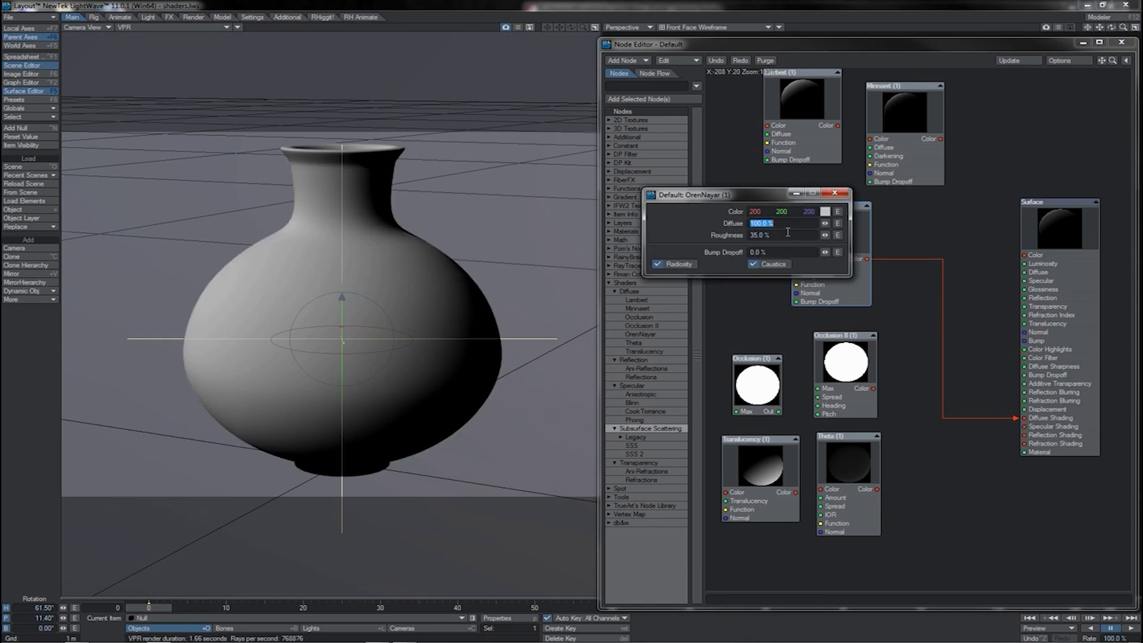
{"action": "left_click_drag", "start_coordinate": [786, 232], "coordinate": [728, 234]}
{"action": "type", "text": "60"}
{"action": "key", "text": "Tab"}
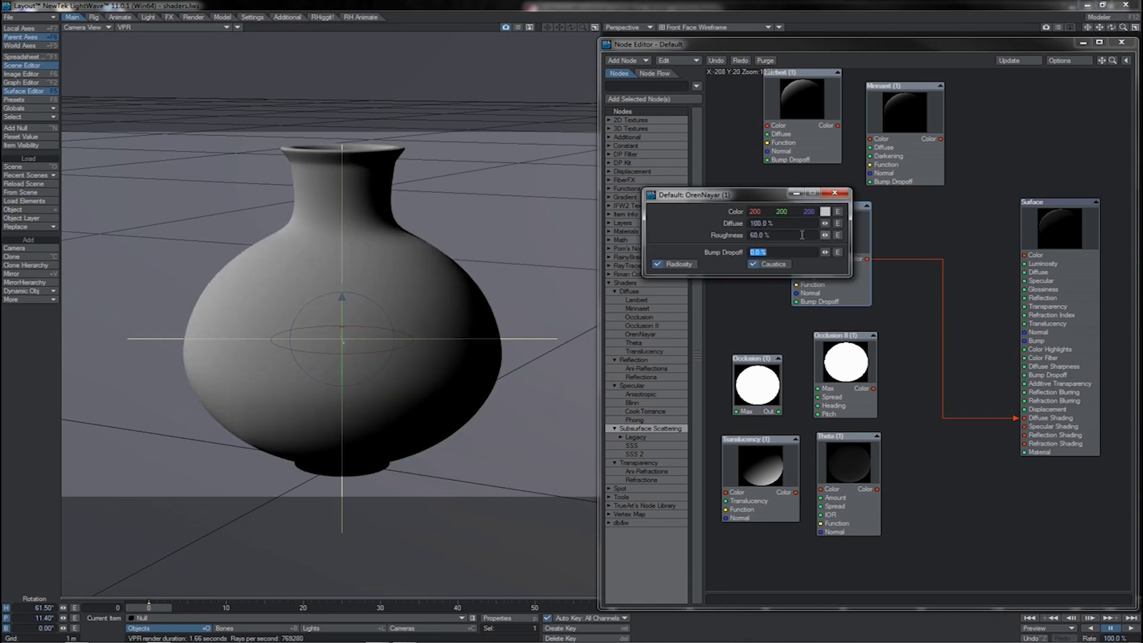
{"action": "left_click_drag", "start_coordinate": [799, 235], "coordinate": [743, 239]}
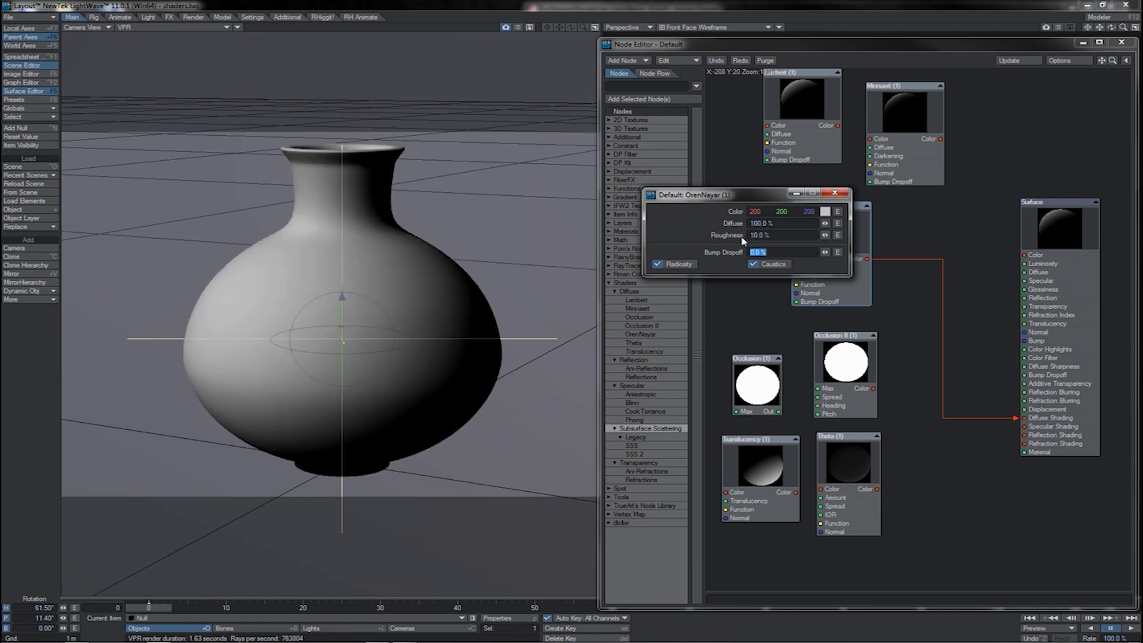
Replace OrenNayar with the Occlusion II node's Color output on the Surface's Diffuse Shading input and rotate the null to about -20.3° pitch
{"action": "left_click", "coordinate": [734, 240]}
{"action": "key", "text": "Escape"}
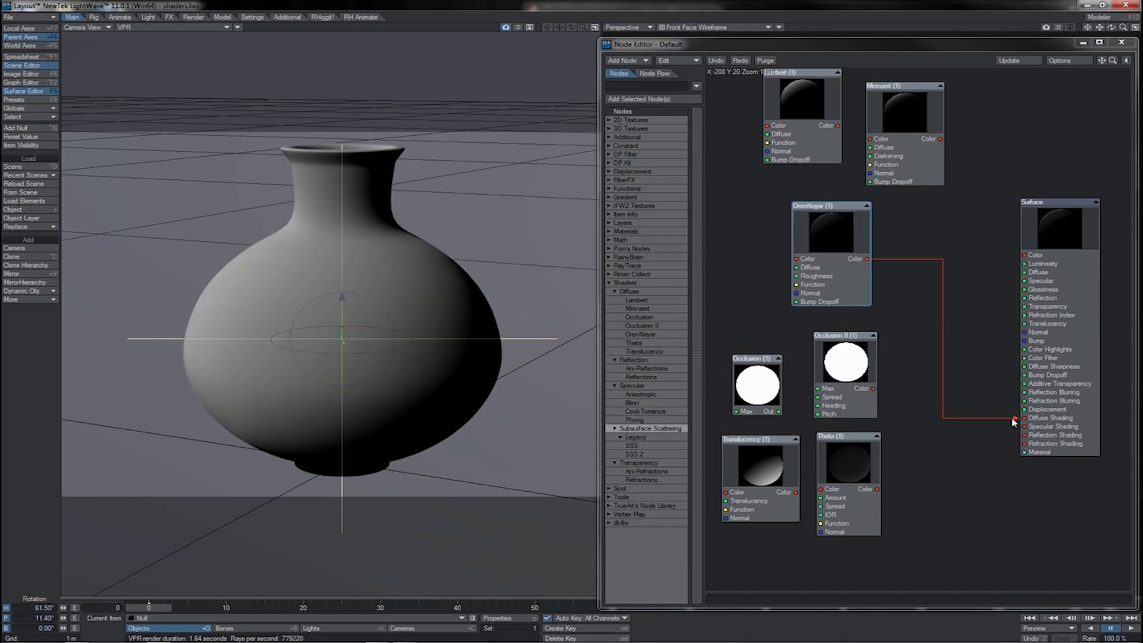
{"action": "left_click", "coordinate": [1014, 419]}
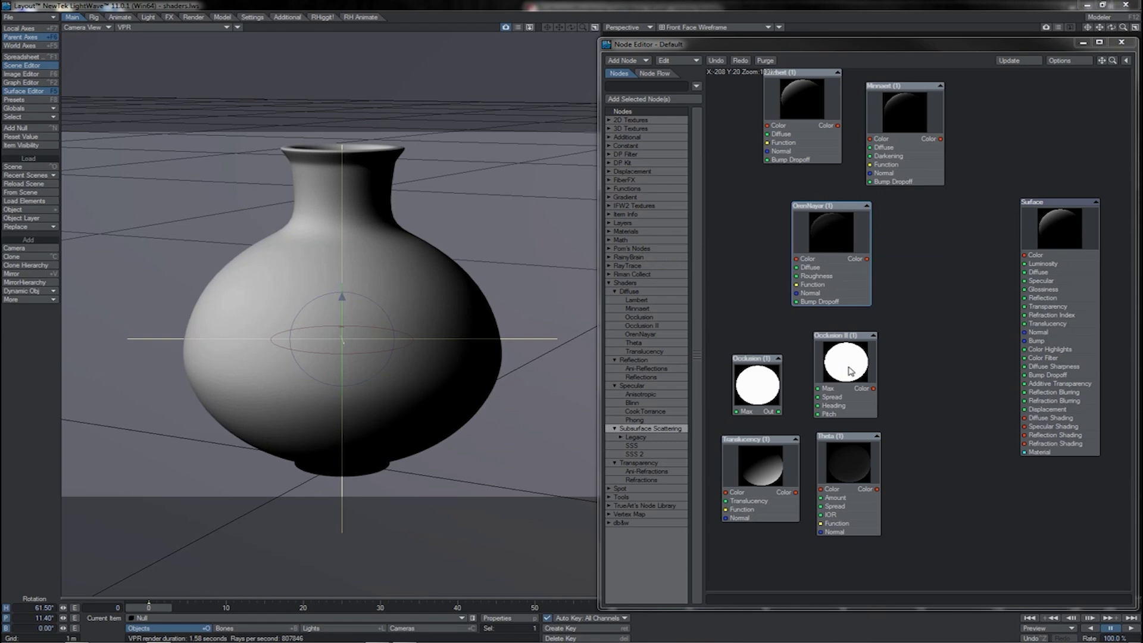
{"action": "mouse_move", "coordinate": [839, 363]}
{"action": "left_mouse_down"}
{"action": "mouse_move", "coordinate": [832, 371]}
{"action": "mouse_move", "coordinate": [832, 361]}
{"action": "mouse_move", "coordinate": [1016, 418]}
{"action": "left_mouse_up"}
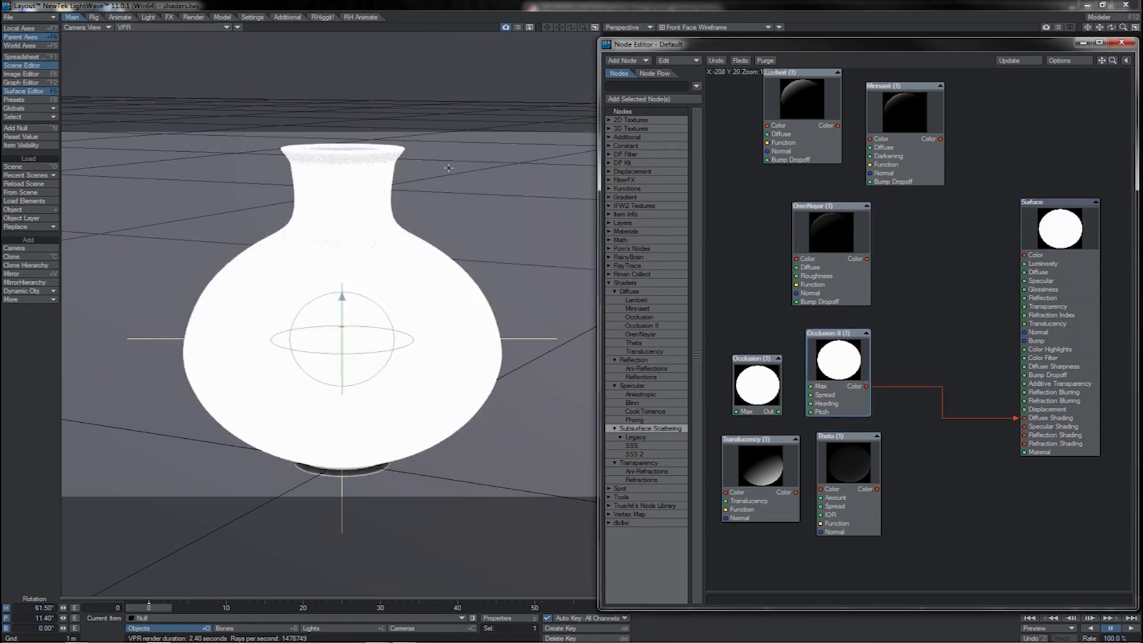
{"action": "left_click_drag", "start_coordinate": [347, 321], "coordinate": [347, 268]}
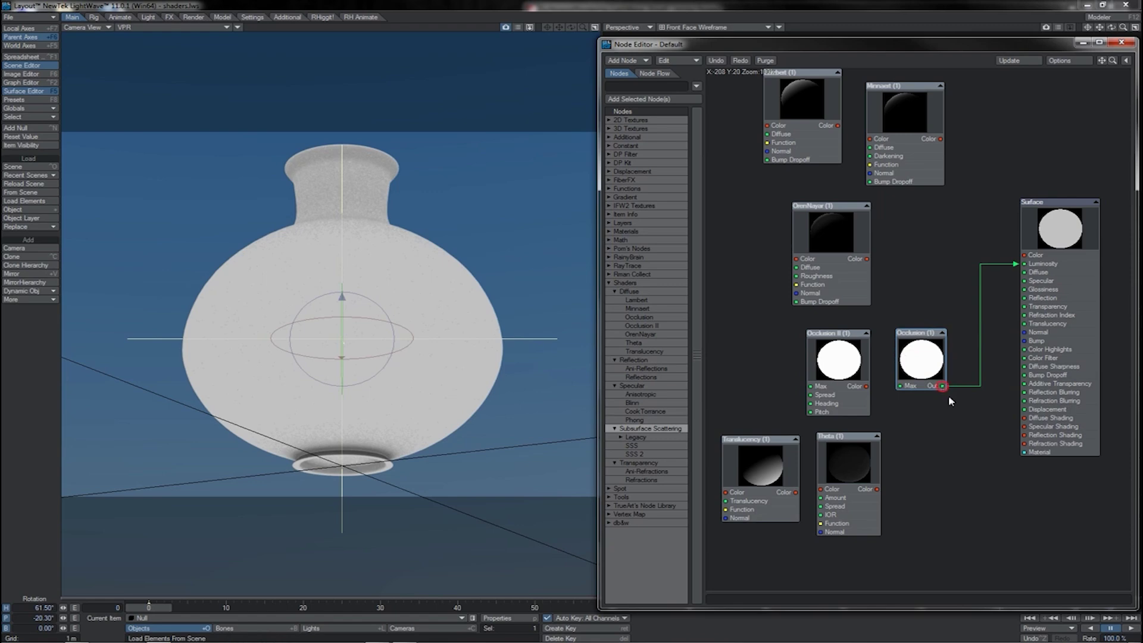
Disconnect the Occlusion node's output from the Surface's Luminosity input and rearrange the Occlusion, Occlusion II and OrenNayar nodes
{"action": "mouse_move", "coordinate": [942, 385]}
{"action": "left_mouse_down"}
{"action": "mouse_move", "coordinate": [969, 404]}
{"action": "mouse_move", "coordinate": [961, 414]}
{"action": "left_mouse_up"}
{"action": "left_click_drag", "start_coordinate": [935, 363], "coordinate": [756, 369]}
{"action": "left_click_drag", "start_coordinate": [767, 368], "coordinate": [739, 357]}
{"action": "left_click", "coordinate": [890, 365]}
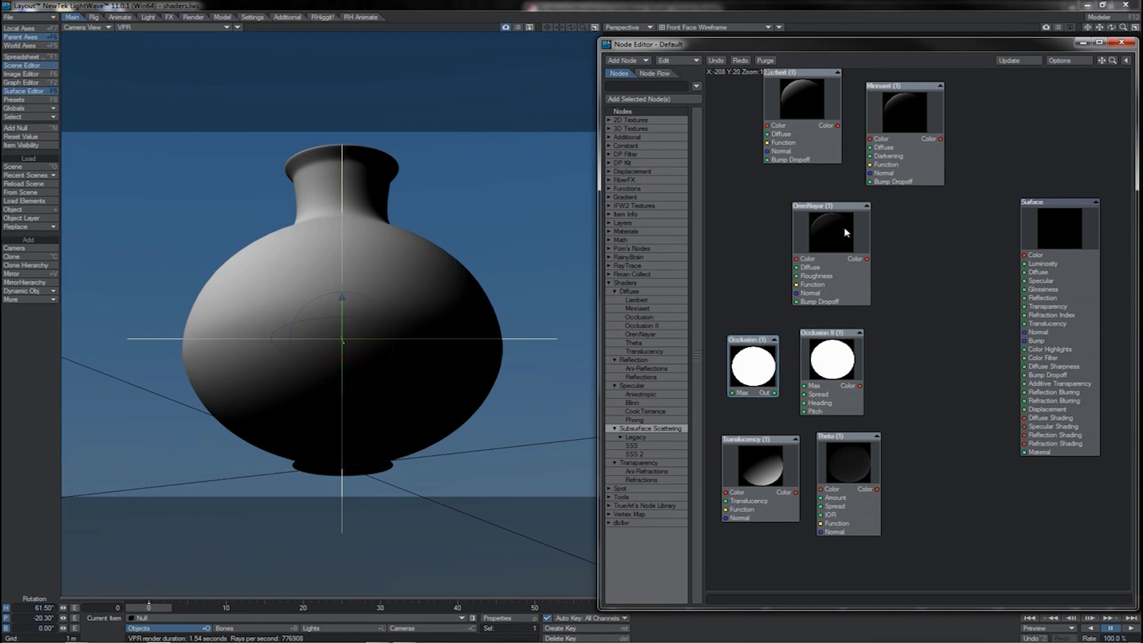
{"action": "mouse_move", "coordinate": [845, 232]}
{"action": "left_mouse_down"}
{"action": "mouse_move", "coordinate": [809, 256]}
{"action": "mouse_move", "coordinate": [808, 229]}
{"action": "mouse_move", "coordinate": [824, 231]}
{"action": "left_mouse_up"}
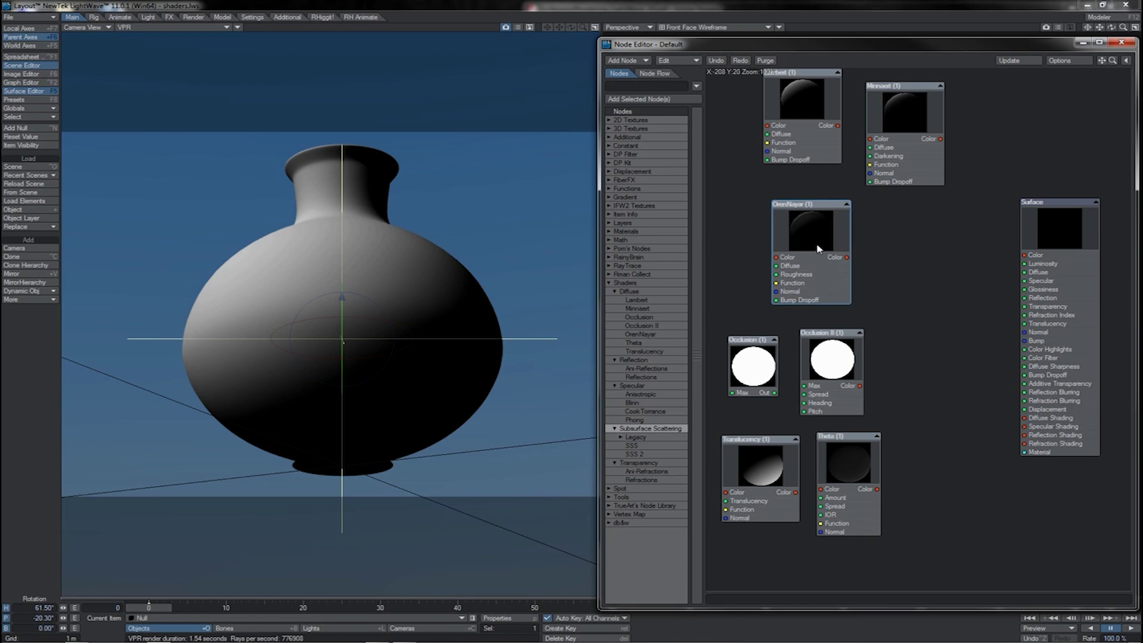
Connect Occlusion II's Color output to the Surface's Diffuse Shading input and set the node's Mode to Ranged
{"action": "double_click", "coordinate": [832, 369]}
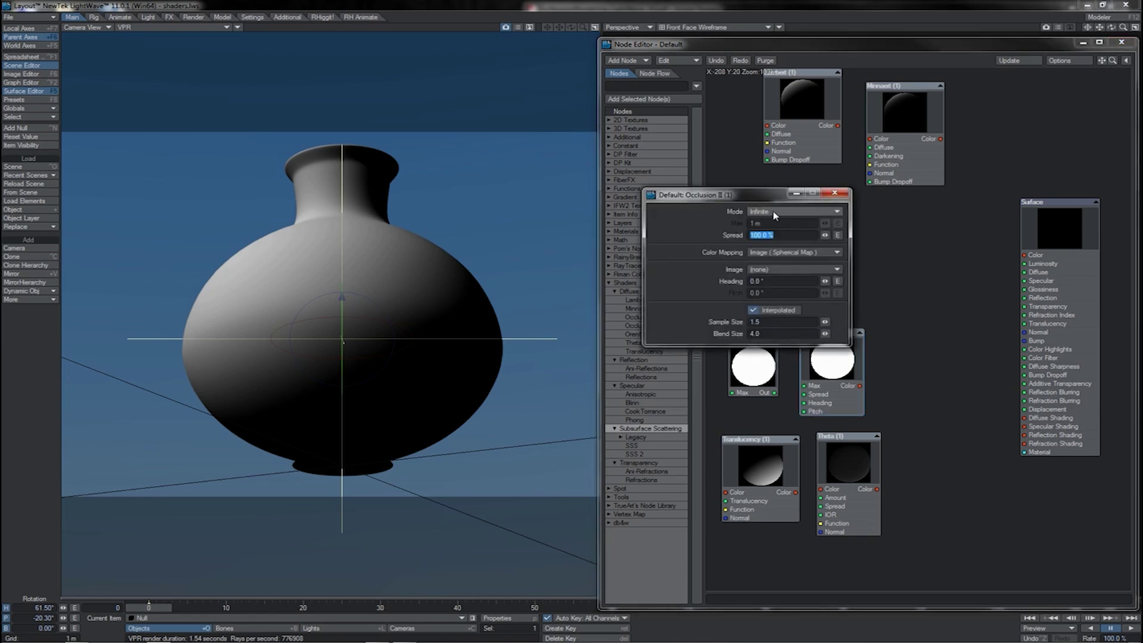
{"action": "left_click", "coordinate": [775, 213]}
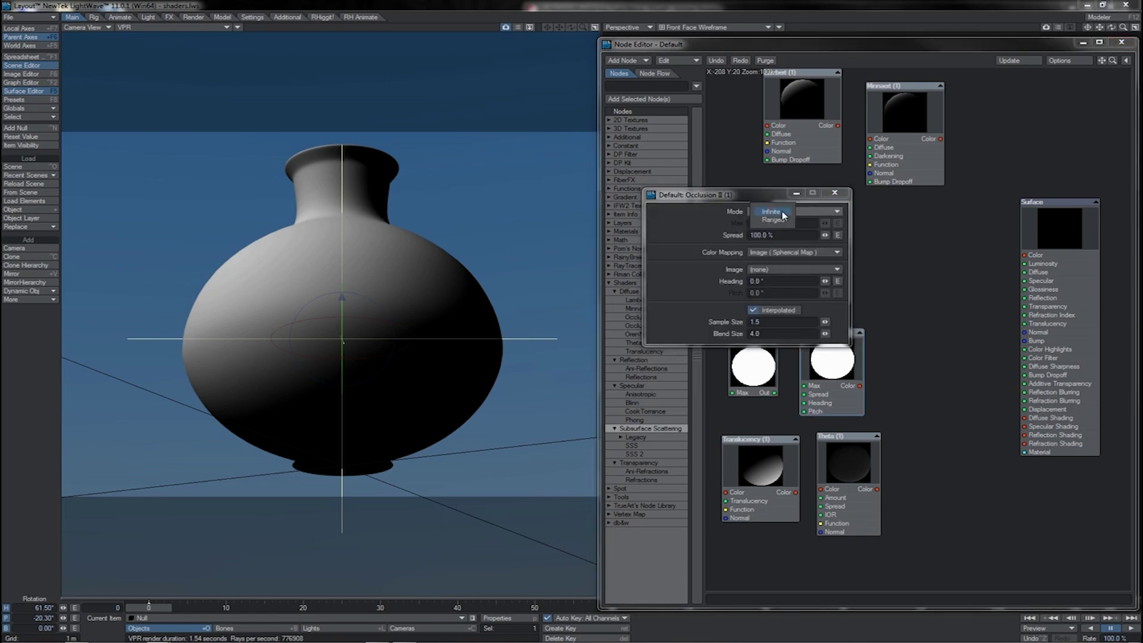
{"action": "left_click", "coordinate": [774, 219]}
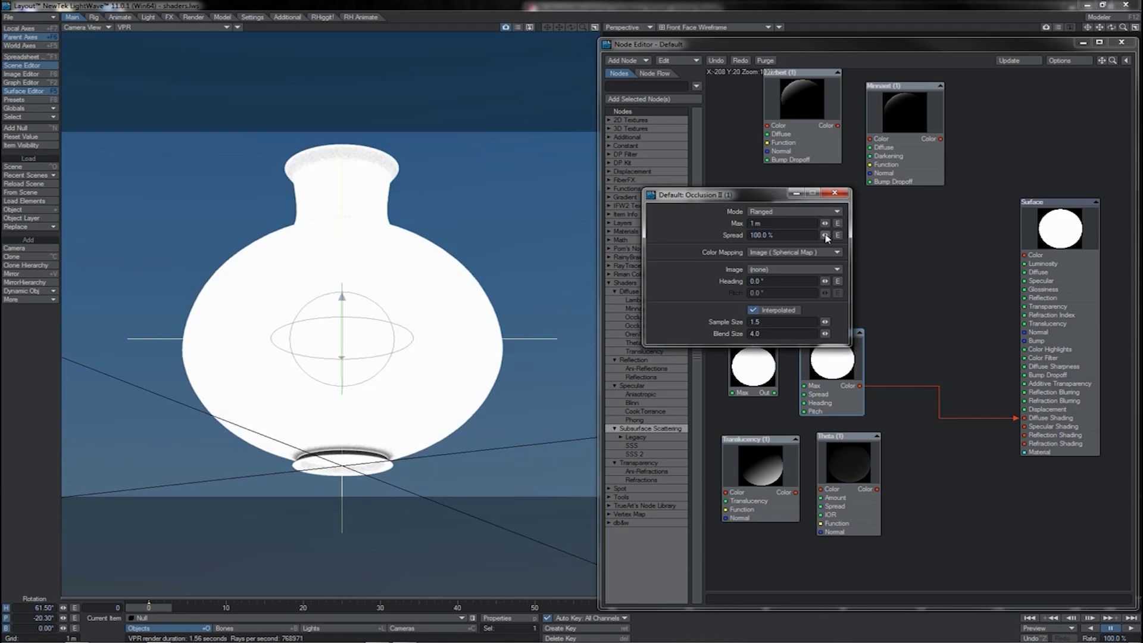
Try Spread values of 65% and 117% on the Occlusion II node, ending at 142.5%
{"action": "left_click_drag", "start_coordinate": [824, 235], "coordinate": [821, 236]}
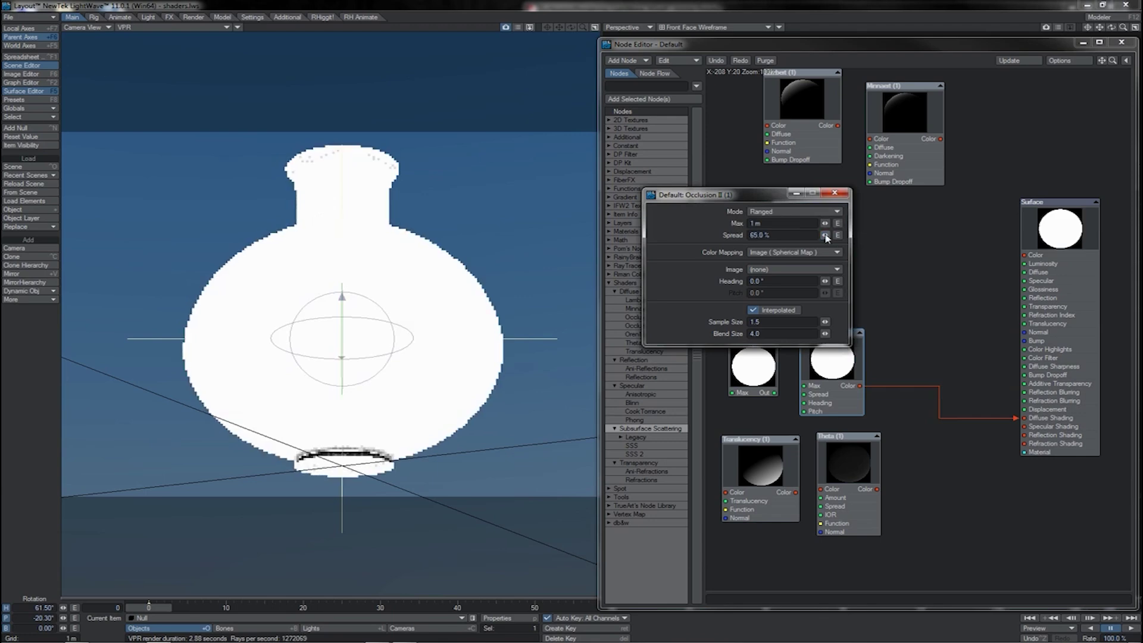
{"action": "left_click_drag", "start_coordinate": [825, 237], "coordinate": [822, 238]}
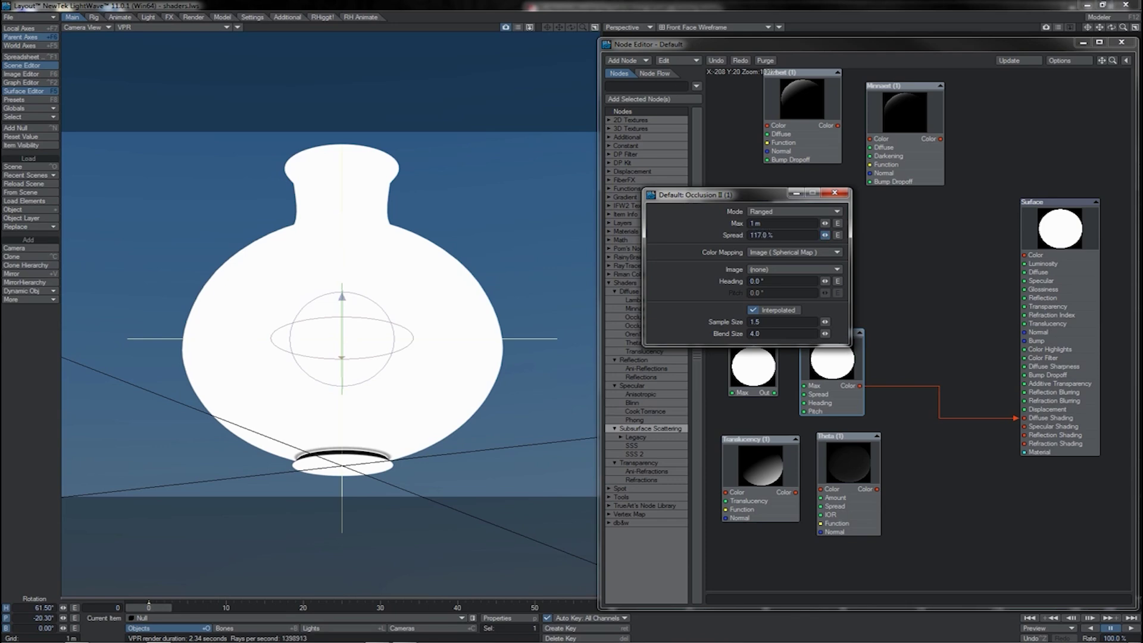
{"action": "left_click_drag", "start_coordinate": [825, 235], "coordinate": [827, 238]}
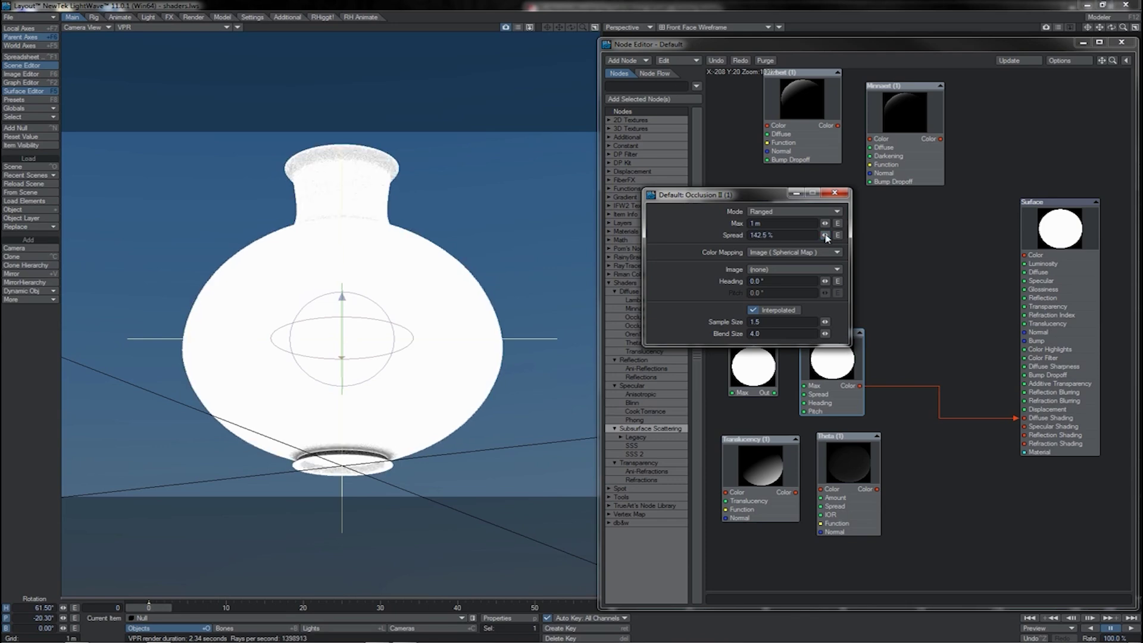
Toggle the Interpolated option on the Occlusion II node off and on to compare its effect on the vase
{"action": "left_click", "coordinate": [782, 316]}
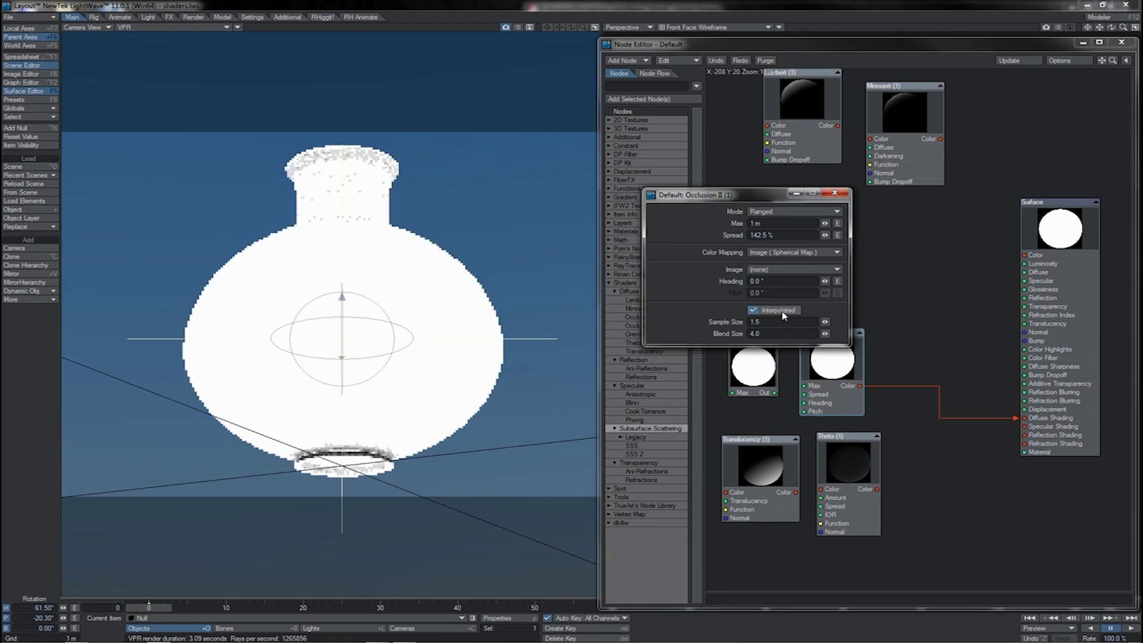
{"action": "left_click", "coordinate": [782, 316]}
{"action": "left_click", "coordinate": [782, 315]}
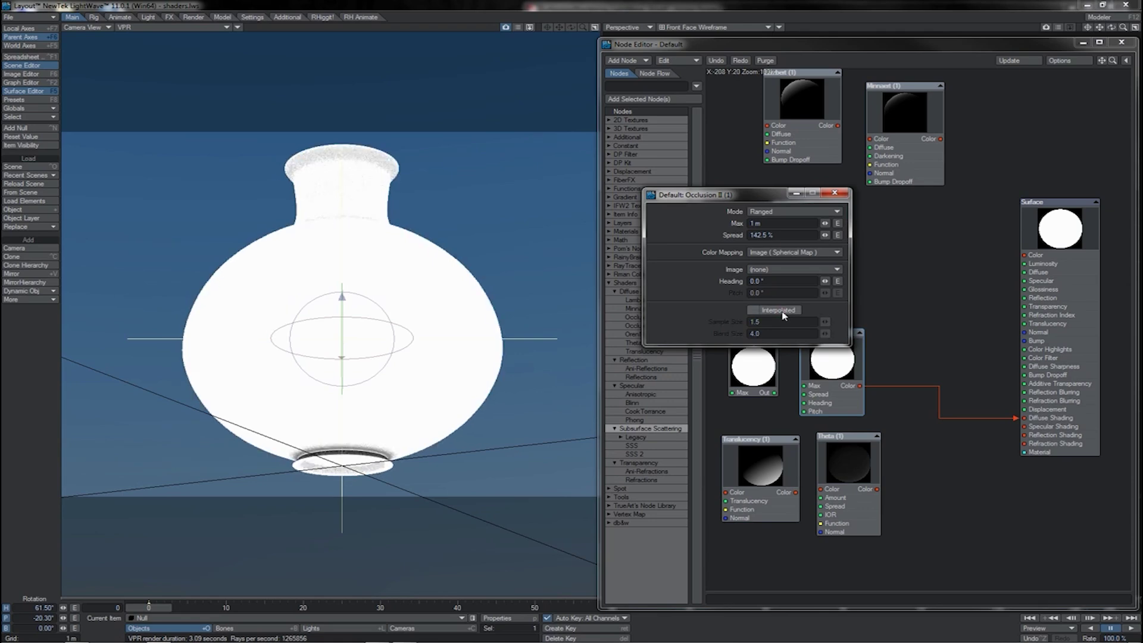
Set Occlusion II's Color Mapping to Backdrop and rotate the null to about 91.6° heading and -25.3° pitch
{"action": "left_click", "coordinate": [836, 257]}
{"action": "left_click", "coordinate": [831, 240]}
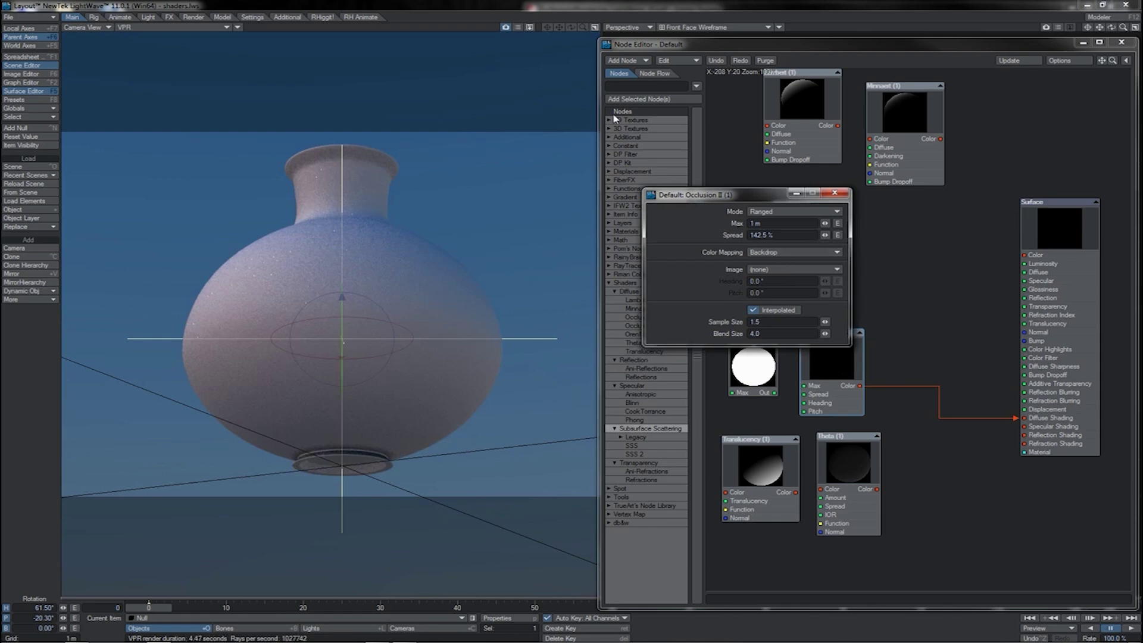
{"action": "mouse_move", "coordinate": [438, 285]}
{"action": "left_mouse_down"}
{"action": "mouse_move", "coordinate": [228, 378]}
{"action": "mouse_move", "coordinate": [439, 285]}
{"action": "left_mouse_up"}
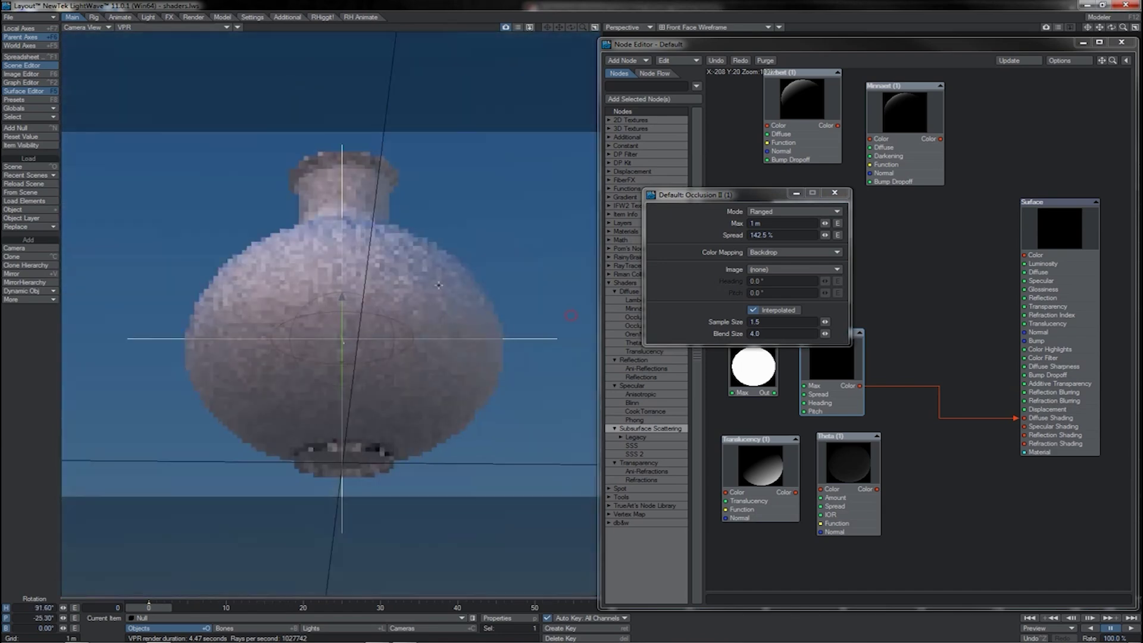
{"action": "left_click", "coordinate": [834, 192]}
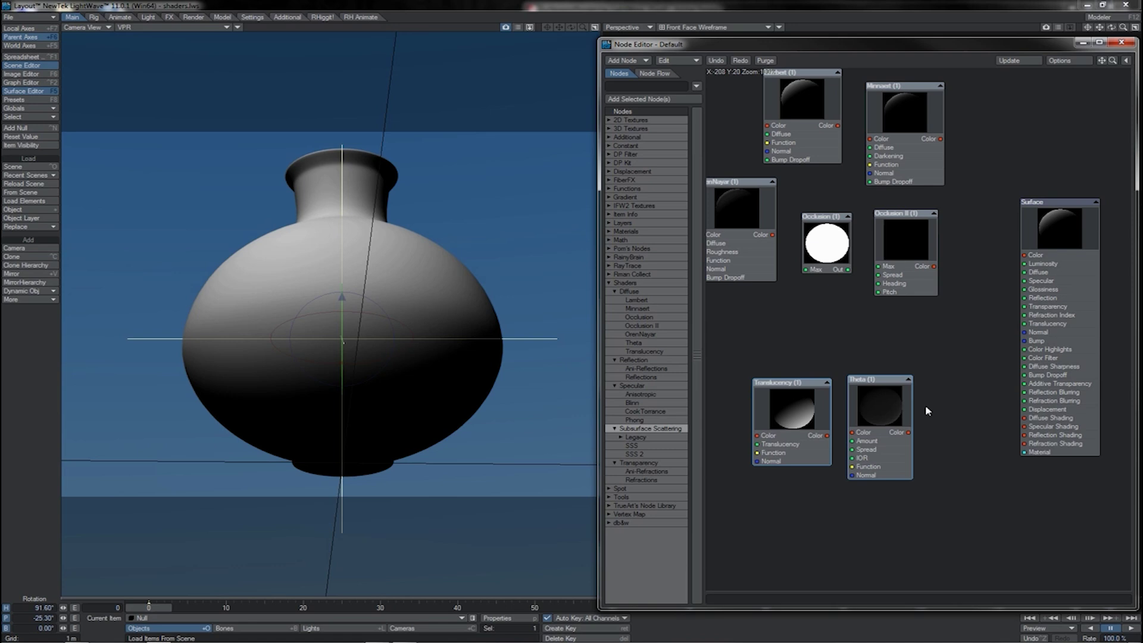
Try moving the Lambert node down above Translucency and return it beside the Minnaert node
{"action": "left_click", "coordinate": [926, 411]}
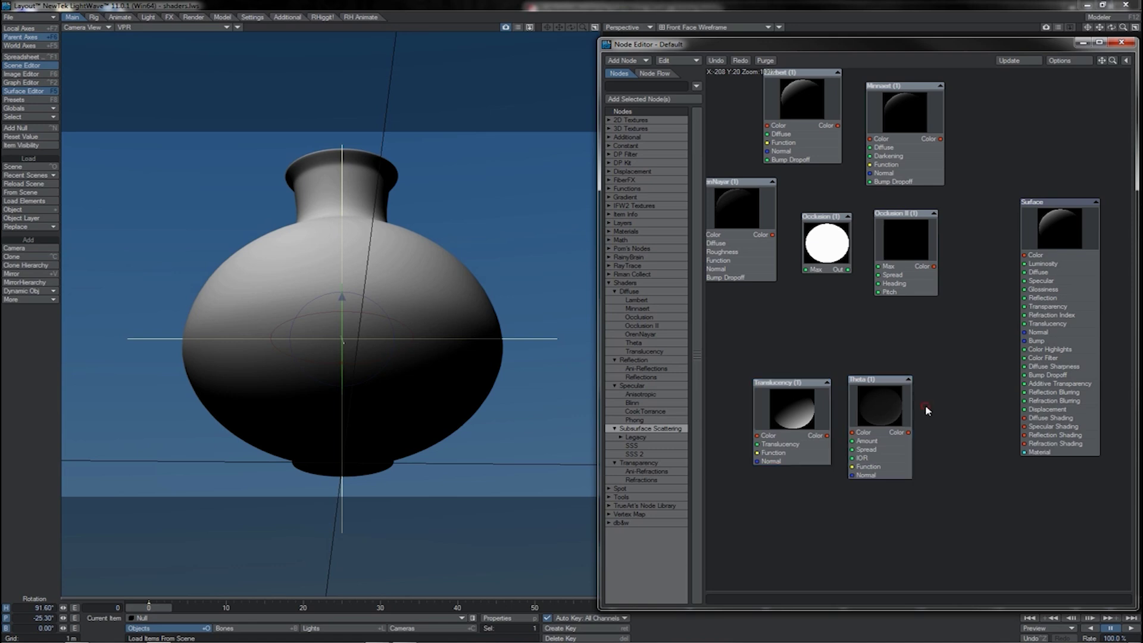
{"action": "left_click", "coordinate": [815, 159]}
{"action": "left_click_drag", "start_coordinate": [816, 159], "coordinate": [803, 342]}
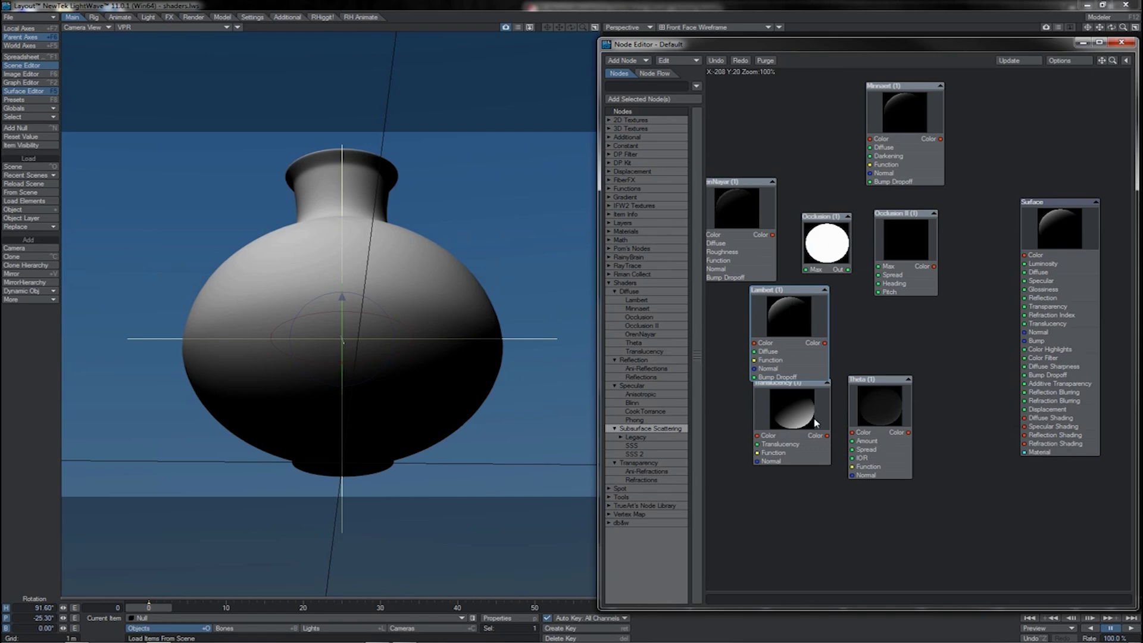
{"action": "key", "text": "ctrl+z"}
{"action": "key", "text": "ctrl+z"}
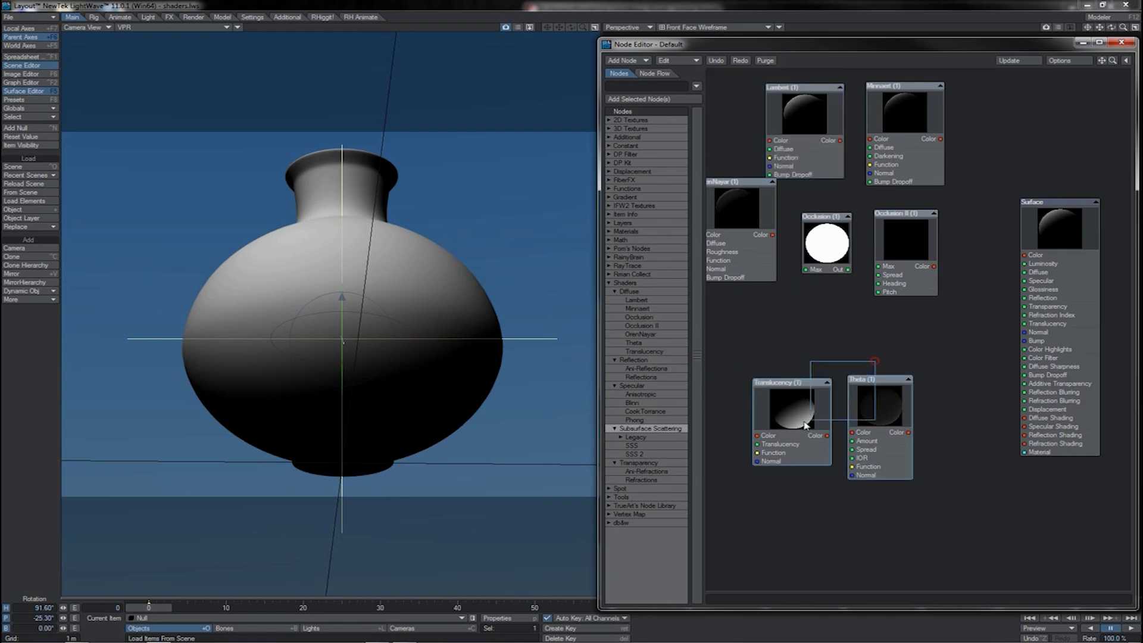
Connect the Translucency node's Color output to the Surface's Diffuse Shading input and rotate the null to about -32.5° heading and -6° pitch
{"action": "left_click_drag", "start_coordinate": [791, 419], "coordinate": [797, 418]}
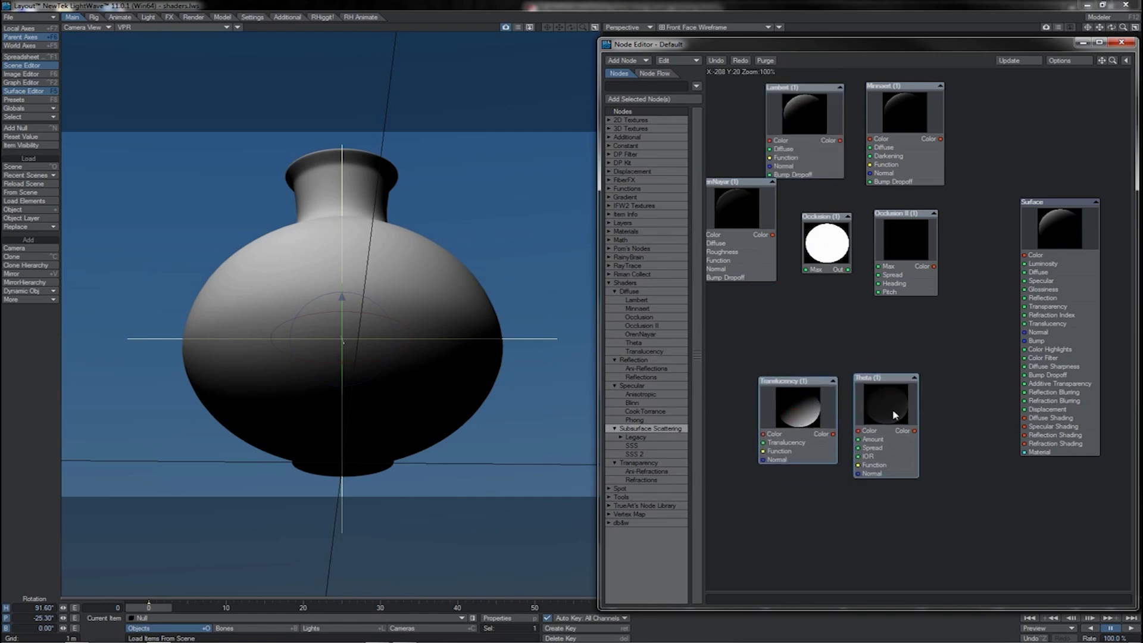
{"action": "key", "text": "ctrl+z"}
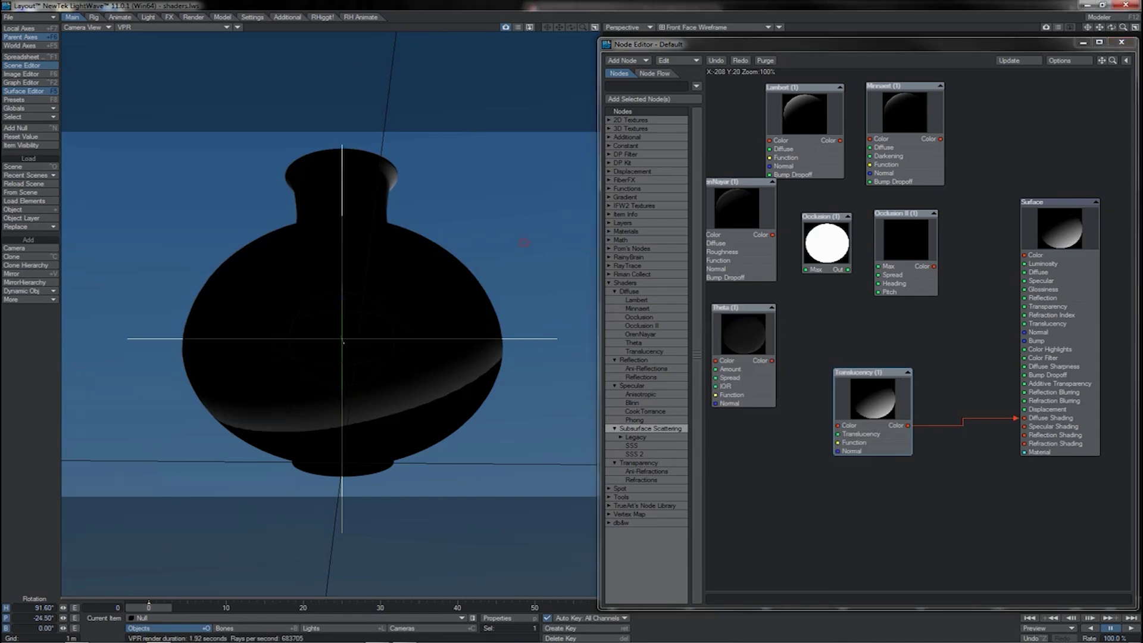
{"action": "left_click_drag", "start_coordinate": [524, 243], "coordinate": [437, 275]}
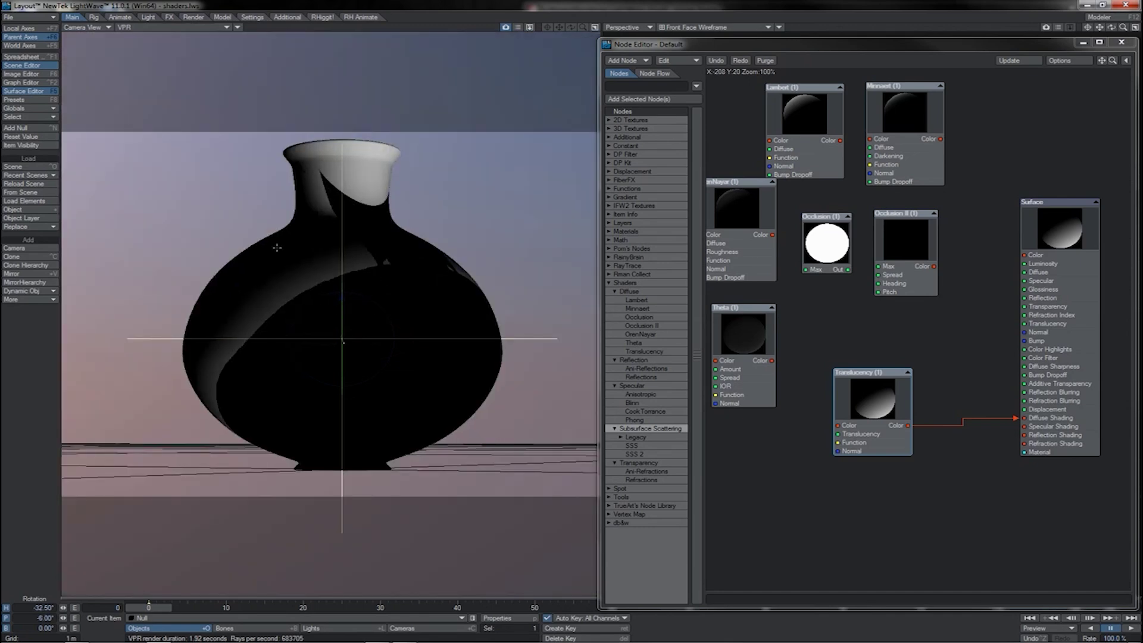
Turn off Self Shadow for the ribbed_vase object and rotate the null to about 0.9° heading and -9.8° pitch
{"action": "left_click", "coordinate": [237, 259]}
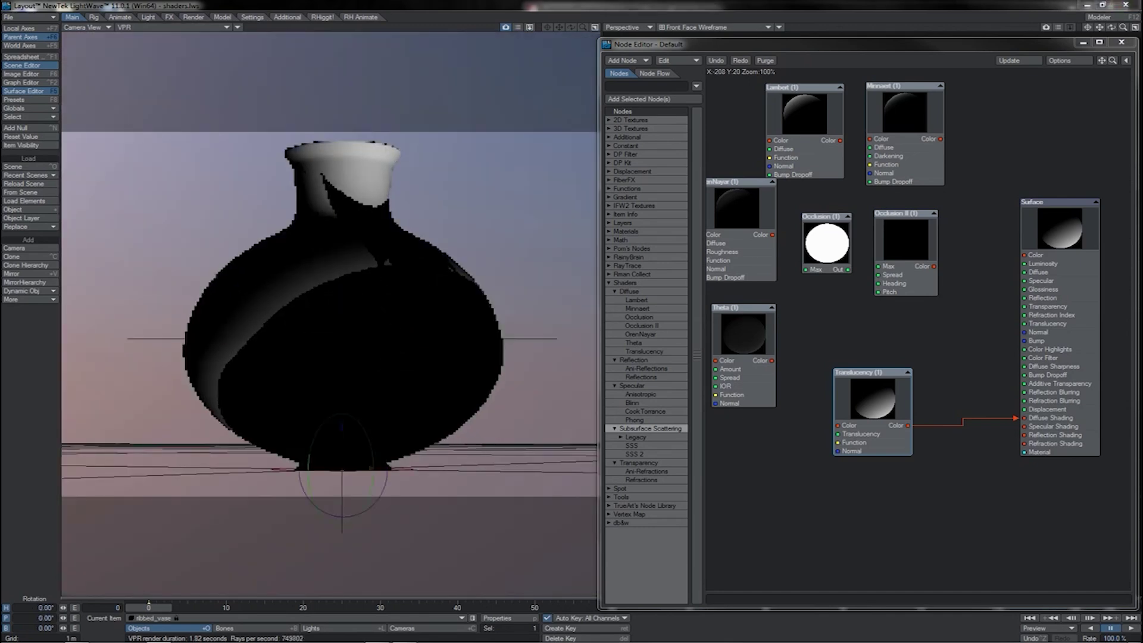
{"action": "key", "text": "p"}
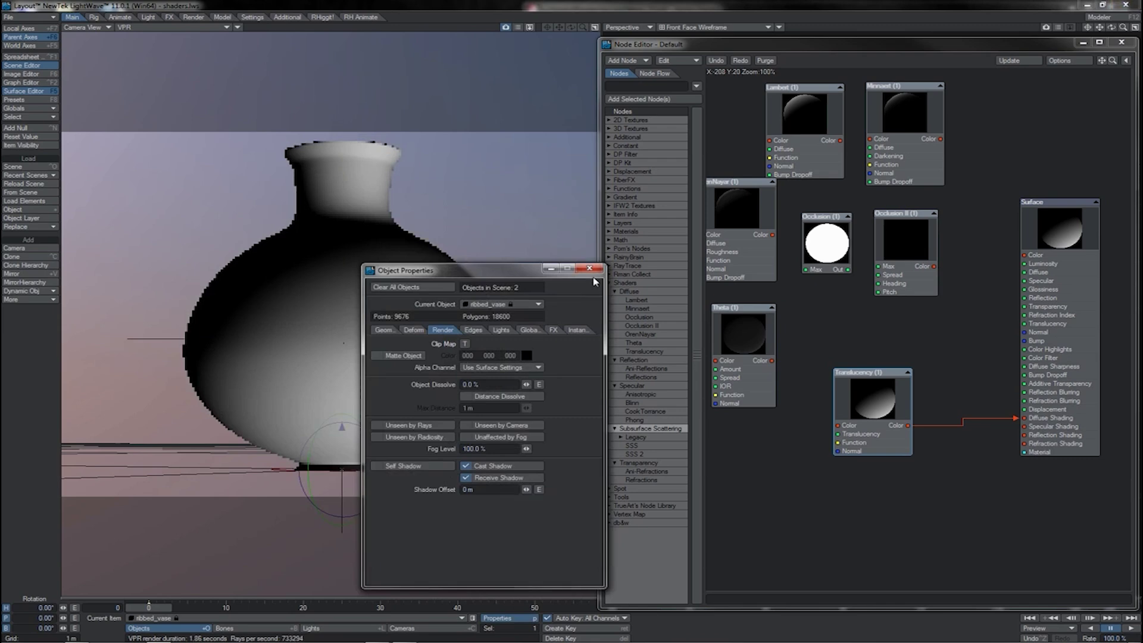
{"action": "left_click", "coordinate": [589, 268]}
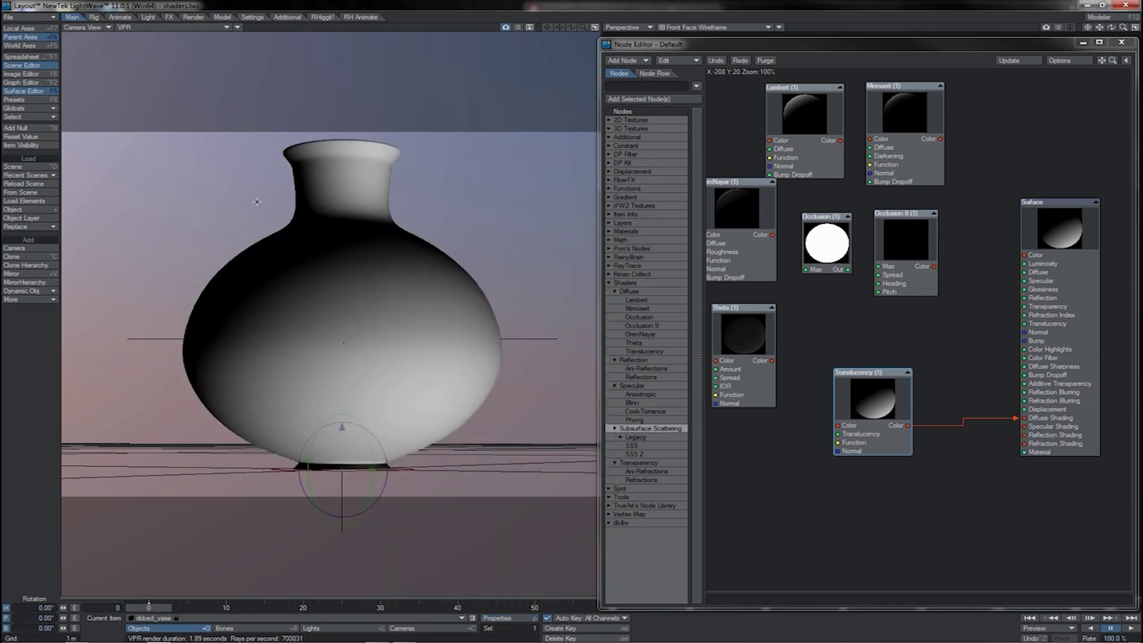
{"action": "left_click", "coordinate": [342, 339]}
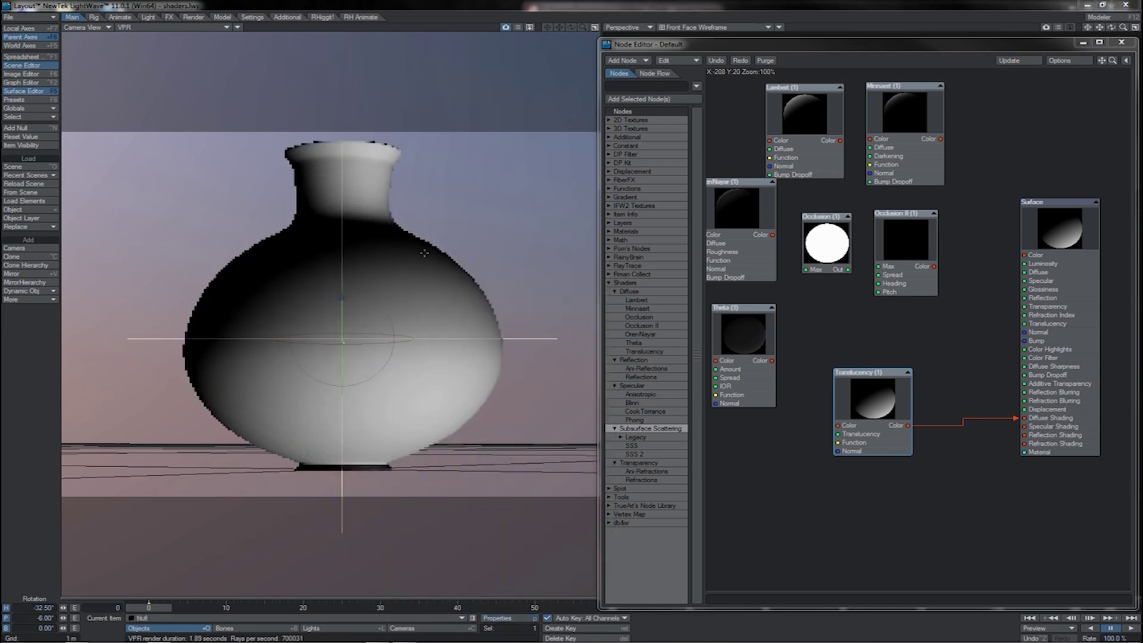
{"action": "mouse_move", "coordinate": [342, 339]}
{"action": "left_mouse_down"}
{"action": "mouse_move", "coordinate": [256, 305]}
{"action": "mouse_move", "coordinate": [466, 352]}
{"action": "mouse_move", "coordinate": [340, 329]}
{"action": "left_mouse_up"}
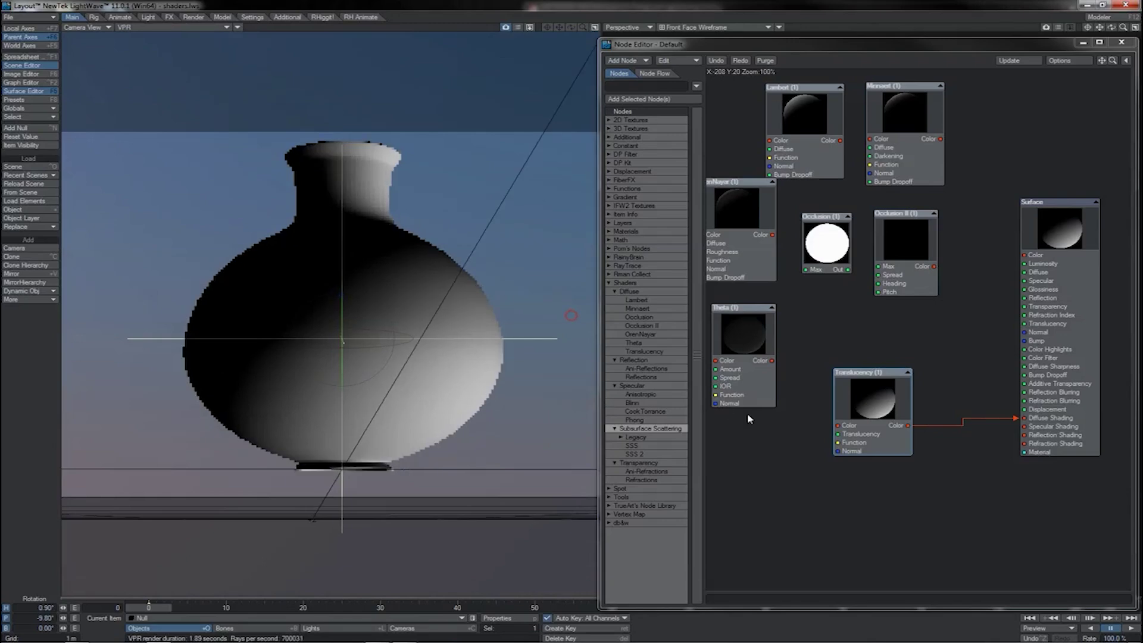
Replace Translucency with the Theta node's Color output on Diffuse Shading and rotate the null to about 34.8° heading and 7° pitch
{"action": "left_click_drag", "start_coordinate": [858, 407], "coordinate": [825, 467]}
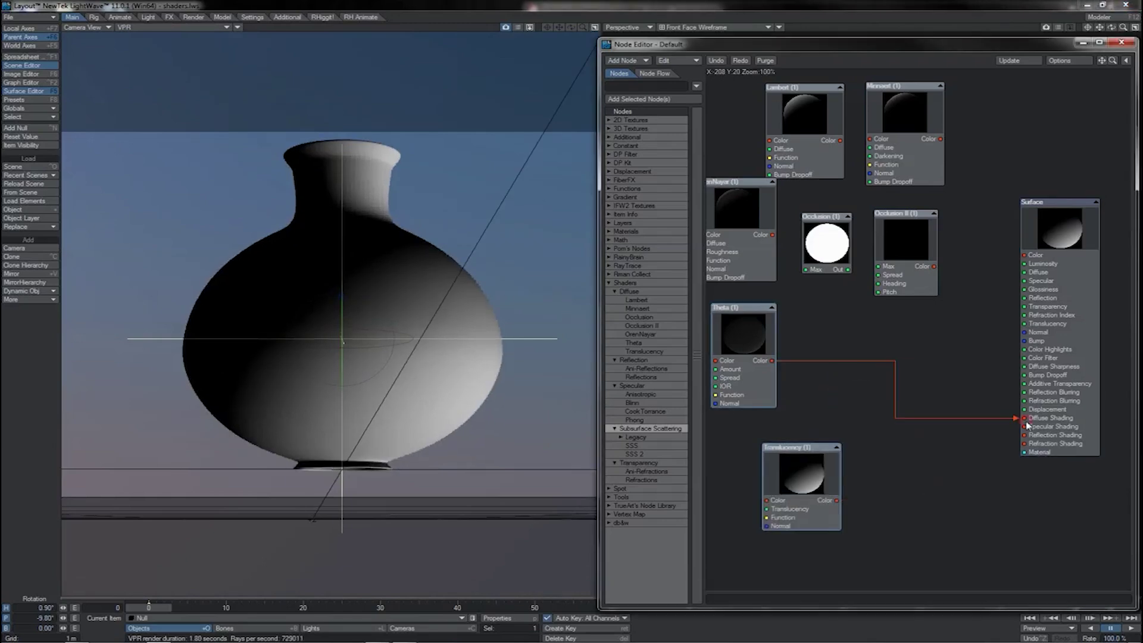
{"action": "left_click_drag", "start_coordinate": [380, 343], "coordinate": [393, 365]}
{"action": "left_click_drag", "start_coordinate": [393, 205], "coordinate": [396, 194]}
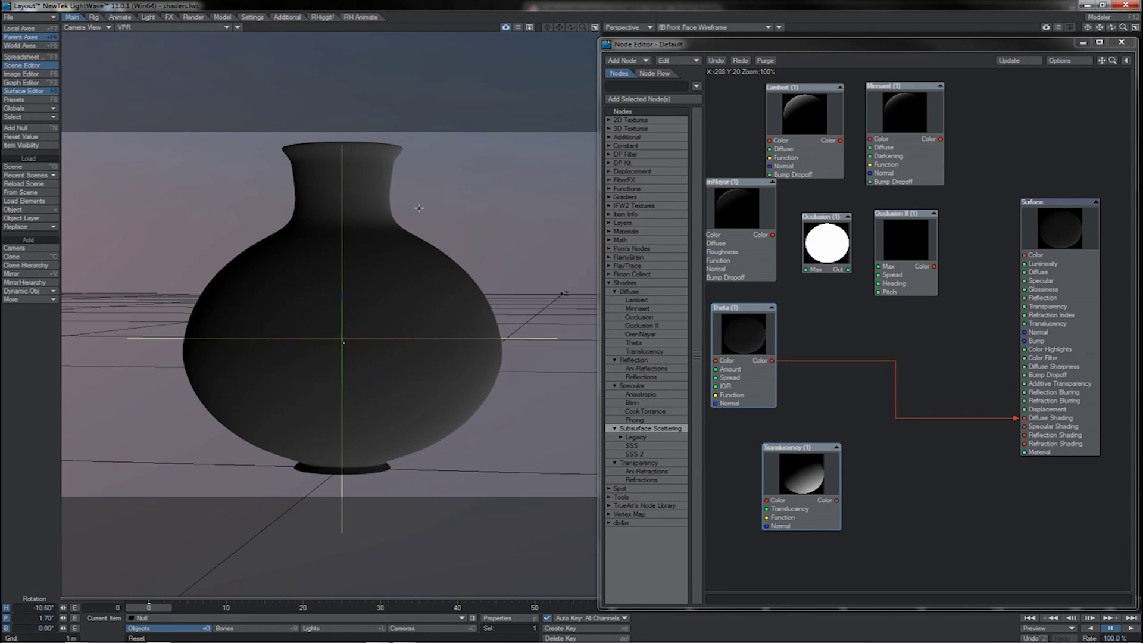
{"action": "left_click_drag", "start_coordinate": [406, 234], "coordinate": [566, 319]}
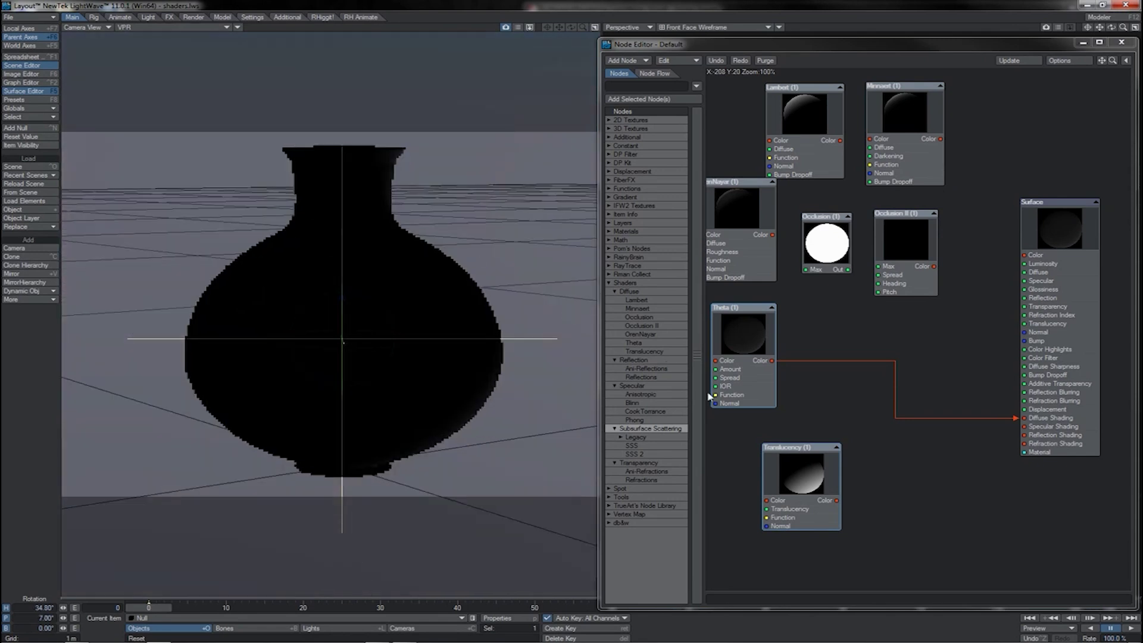
Add a Mixer node with Theta as Bg Color and OrenNayar as Fg Color, and connect its Color output to the Surface's Diffuse Shading
{"action": "left_click_drag", "start_coordinate": [733, 334], "coordinate": [750, 347]}
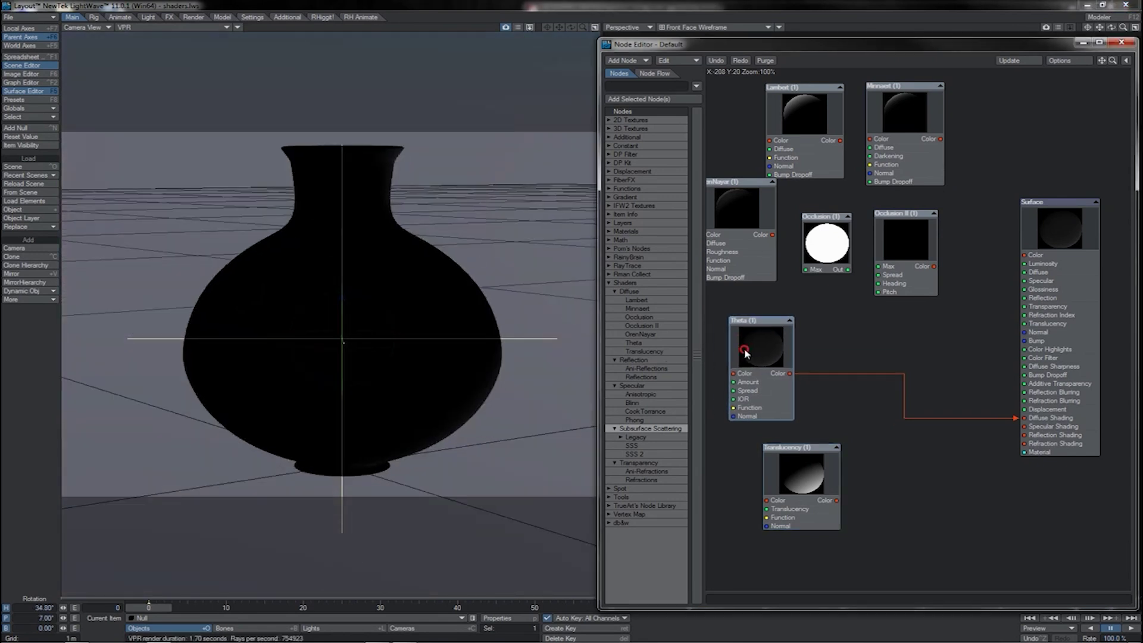
{"action": "mouse_move", "coordinate": [755, 240]}
{"action": "left_mouse_down"}
{"action": "mouse_move", "coordinate": [900, 378]}
{"action": "mouse_move", "coordinate": [927, 374]}
{"action": "mouse_move", "coordinate": [1033, 420]}
{"action": "left_mouse_up"}
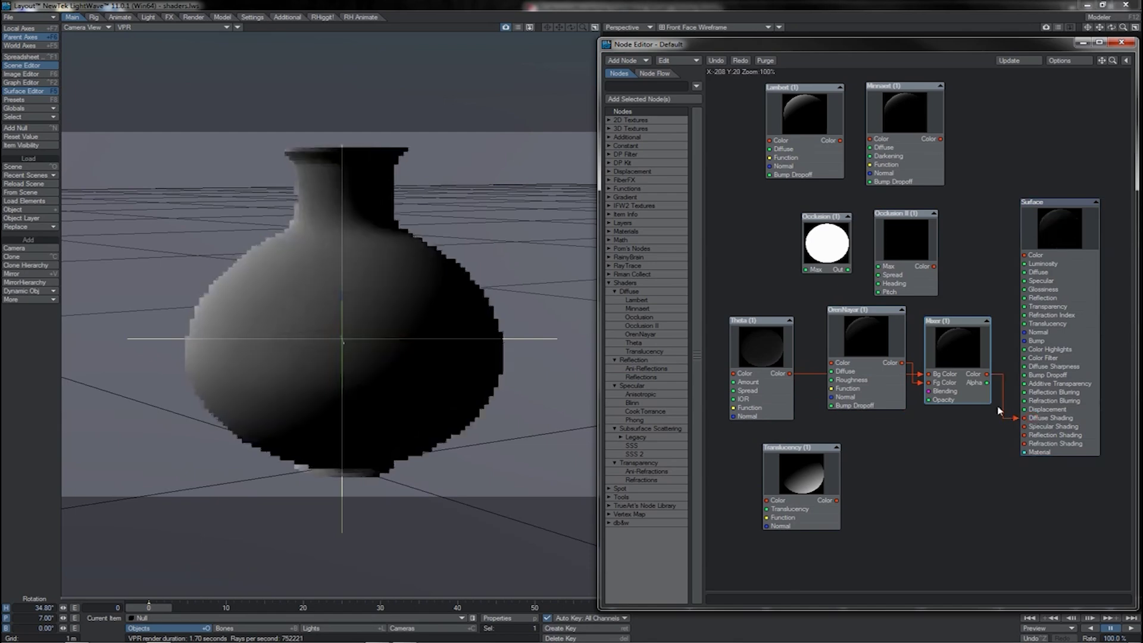
Set the Mixer node's Opacity to 50%
{"action": "double_click", "coordinate": [957, 348]}
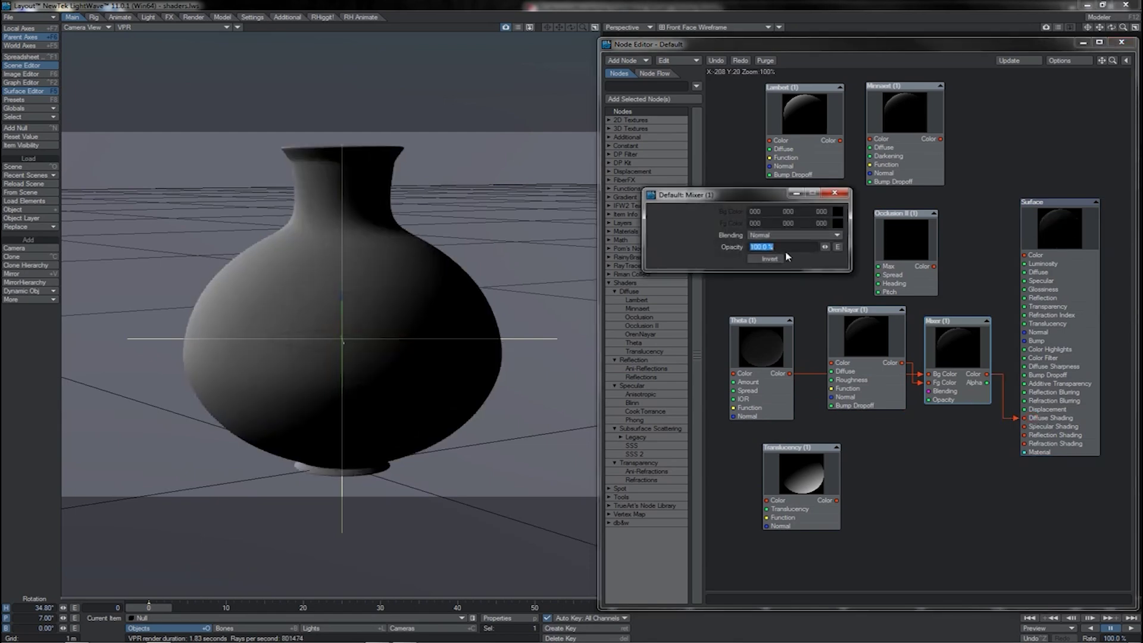
{"action": "type", "text": "50"}
{"action": "key", "text": "Return"}
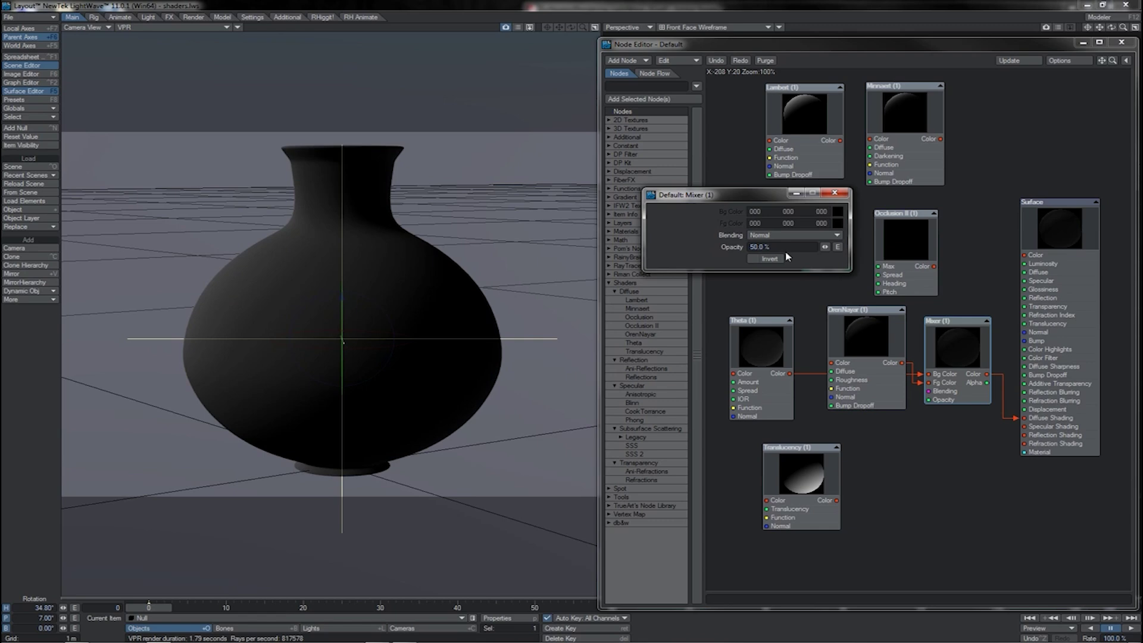
Review the settings of the OrenNayar and Theta nodes
{"action": "double_click", "coordinate": [864, 333]}
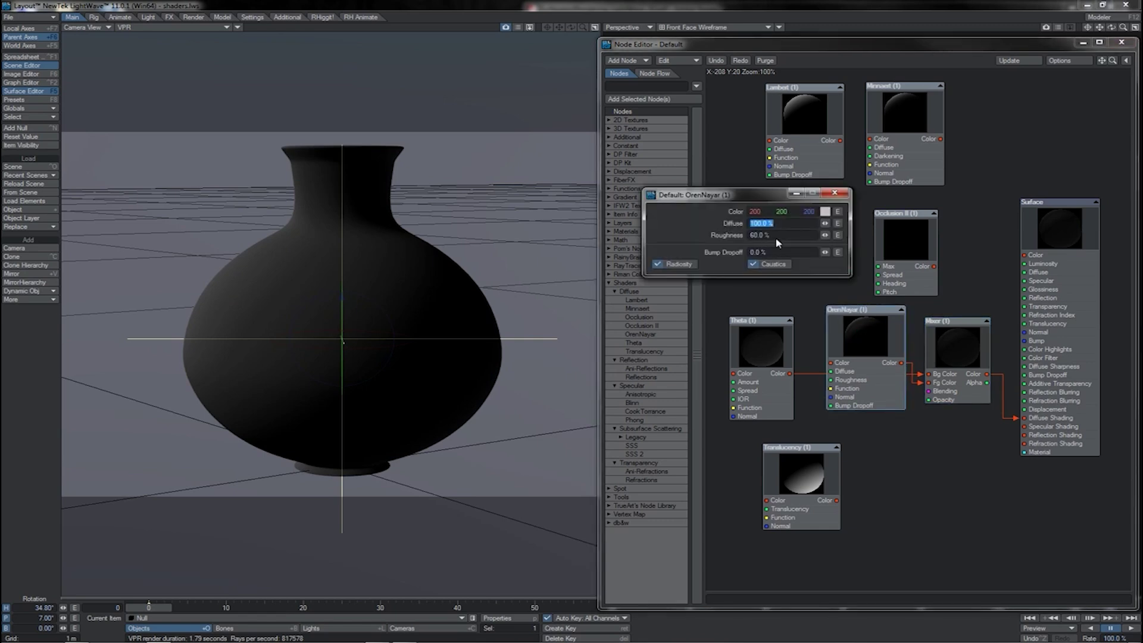
{"action": "double_click", "coordinate": [763, 340]}
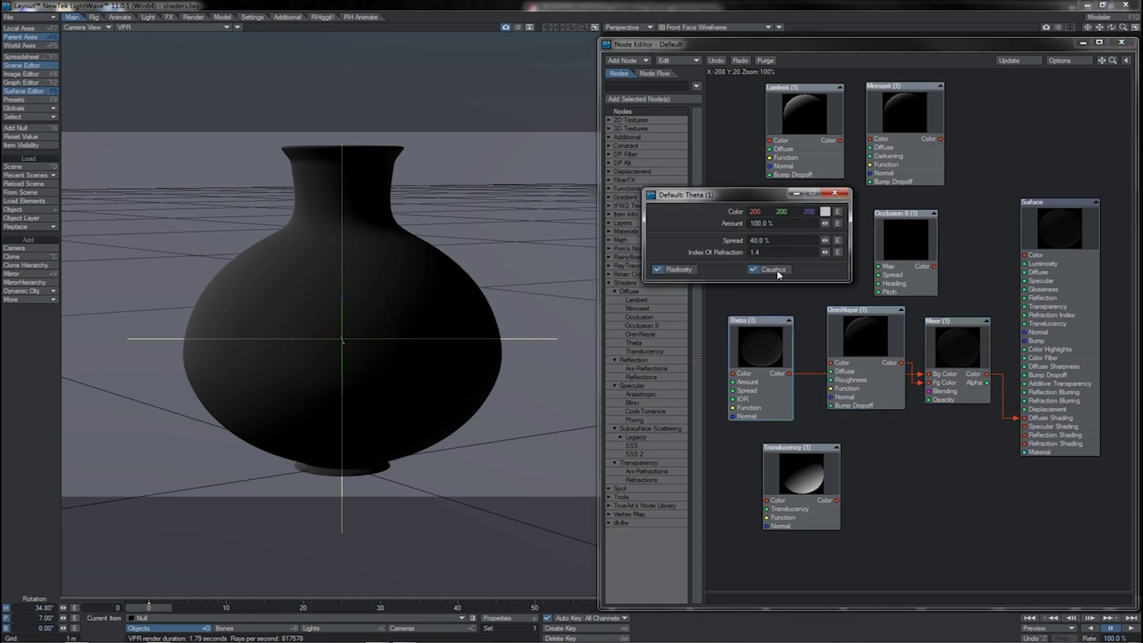
{"action": "left_click", "coordinate": [834, 193]}
Reposition the Theta, OrenNayar and Mixer nodes slightly within the node network
{"action": "left_click_drag", "start_coordinate": [935, 345], "coordinate": [930, 345]}
{"action": "left_click_drag", "start_coordinate": [995, 327], "coordinate": [775, 399]}
{"action": "mouse_move", "coordinate": [851, 370]}
{"action": "left_mouse_down"}
{"action": "mouse_move", "coordinate": [837, 379]}
{"action": "mouse_move", "coordinate": [858, 374]}
{"action": "left_mouse_up"}
Set the Mixer node's Blending to Additive and its Opacity to 100%
{"action": "double_click", "coordinate": [952, 351]}
{"action": "left_click", "coordinate": [792, 236]}
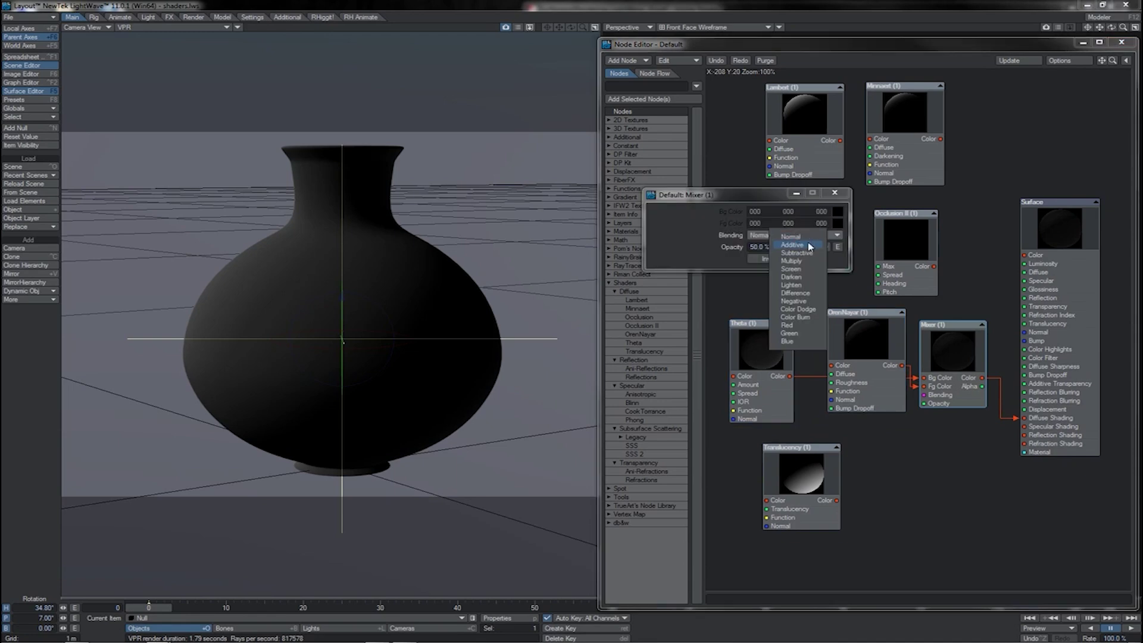
{"action": "left_click", "coordinate": [808, 245]}
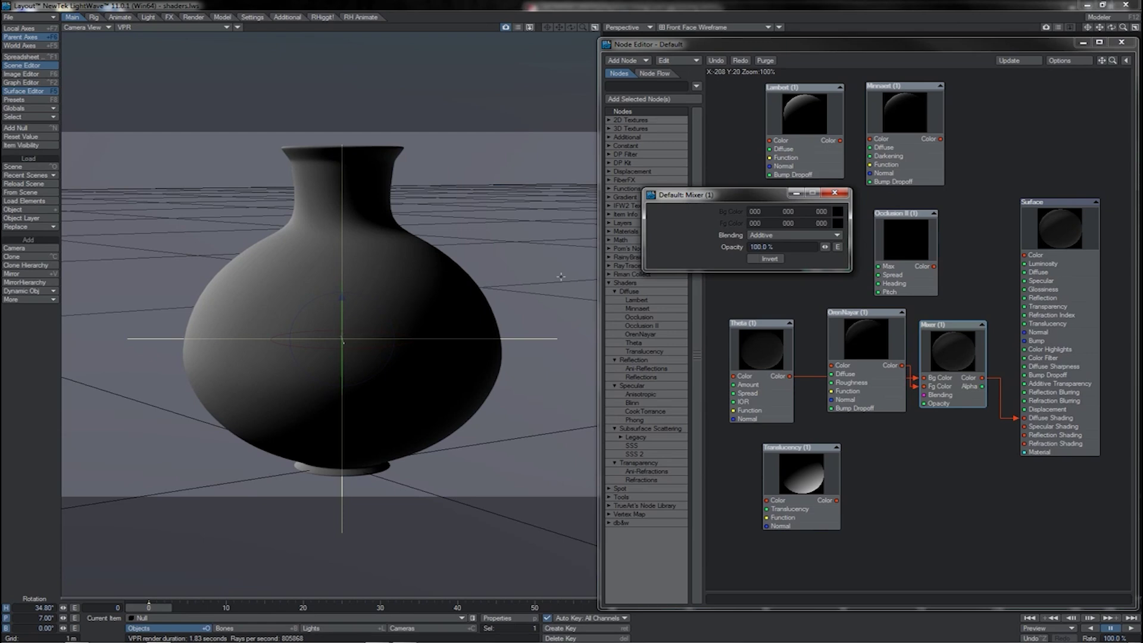
Return the Mixer node's Blending to Normal and set its Opacity to 50%
{"action": "left_click", "coordinate": [771, 235]}
{"action": "left_click", "coordinate": [770, 232]}
{"action": "left_click_drag", "start_coordinate": [780, 247], "coordinate": [739, 247]}
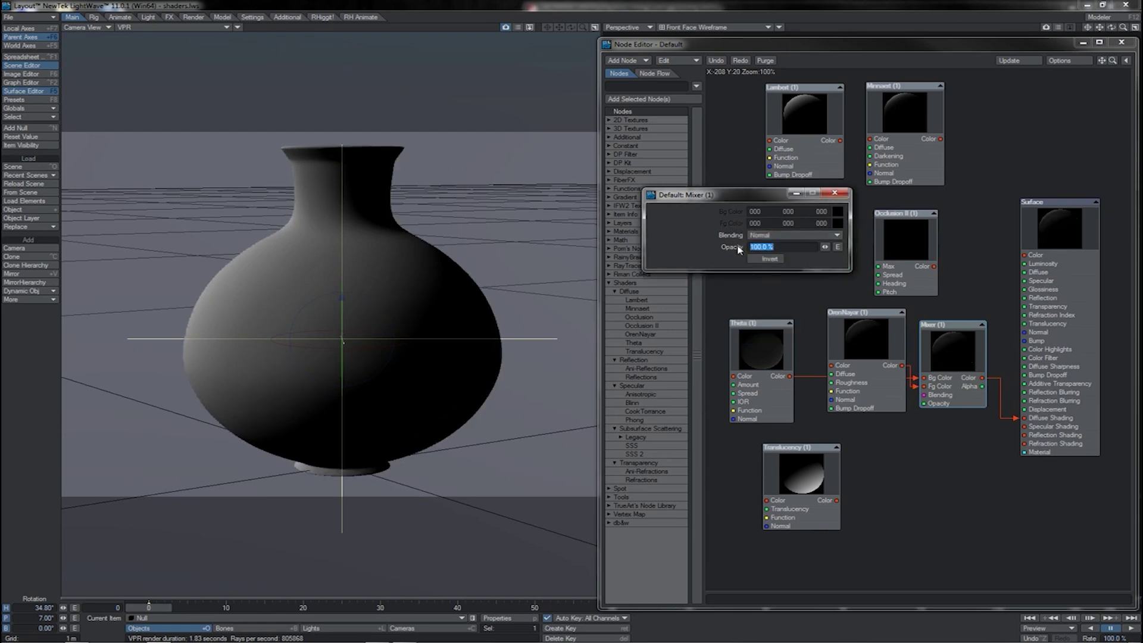
{"action": "type", "text": "50"}
{"action": "key", "text": "Return"}
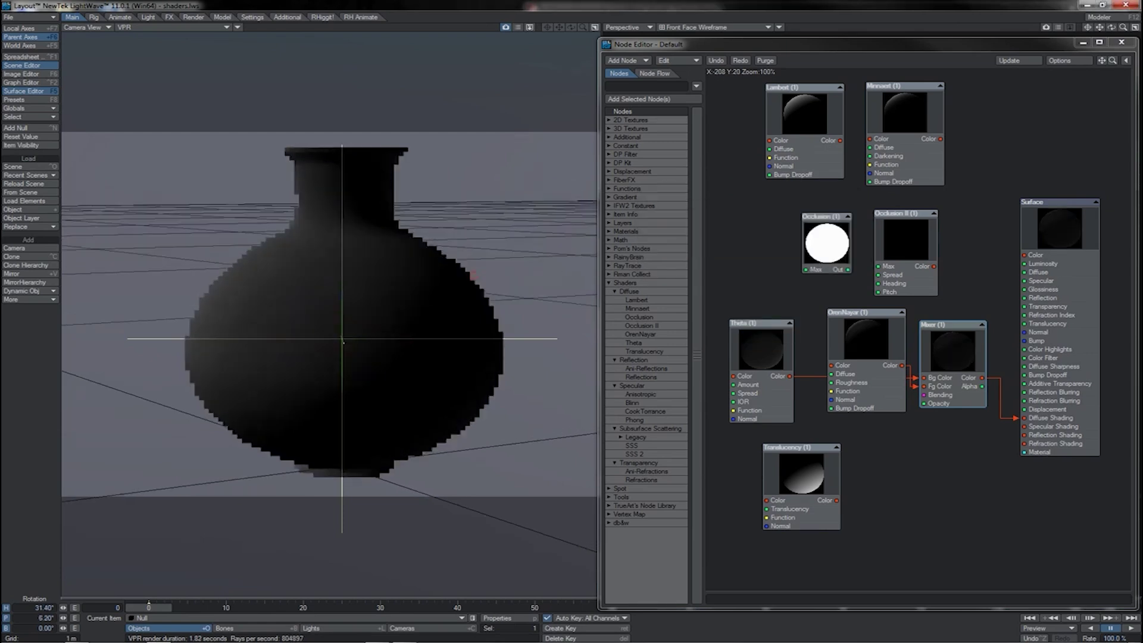
Rotate the null to about -321.1° heading and -0.3° pitch to view the vase's shading
{"action": "left_click_drag", "start_coordinate": [343, 342], "coordinate": [122, 255]}
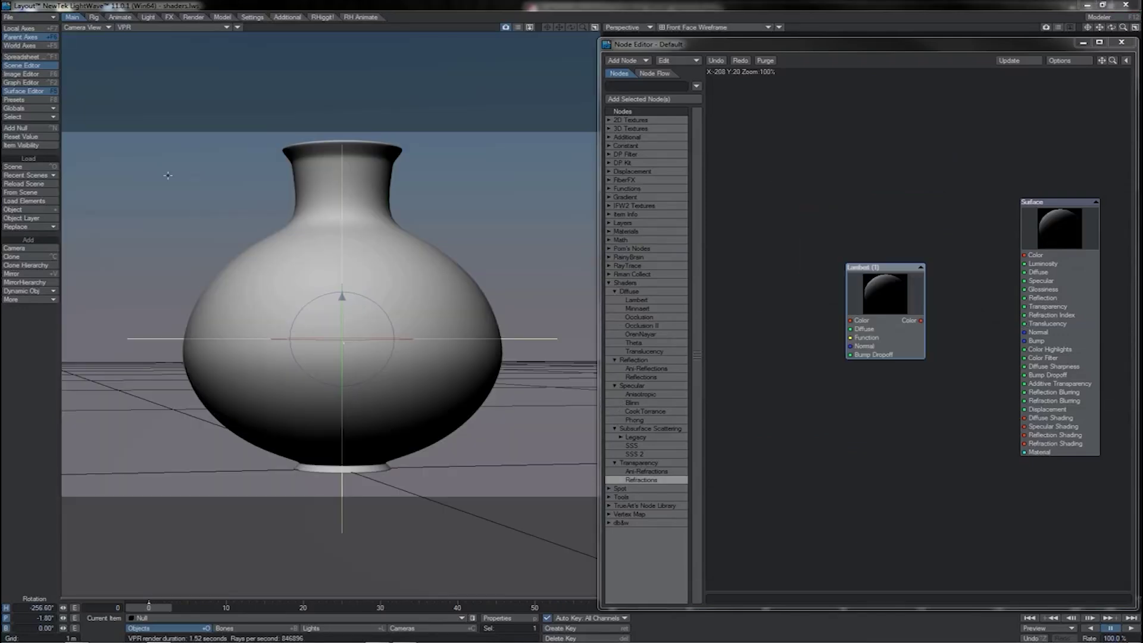
{"action": "left_click_drag", "start_coordinate": [418, 259], "coordinate": [571, 316]}
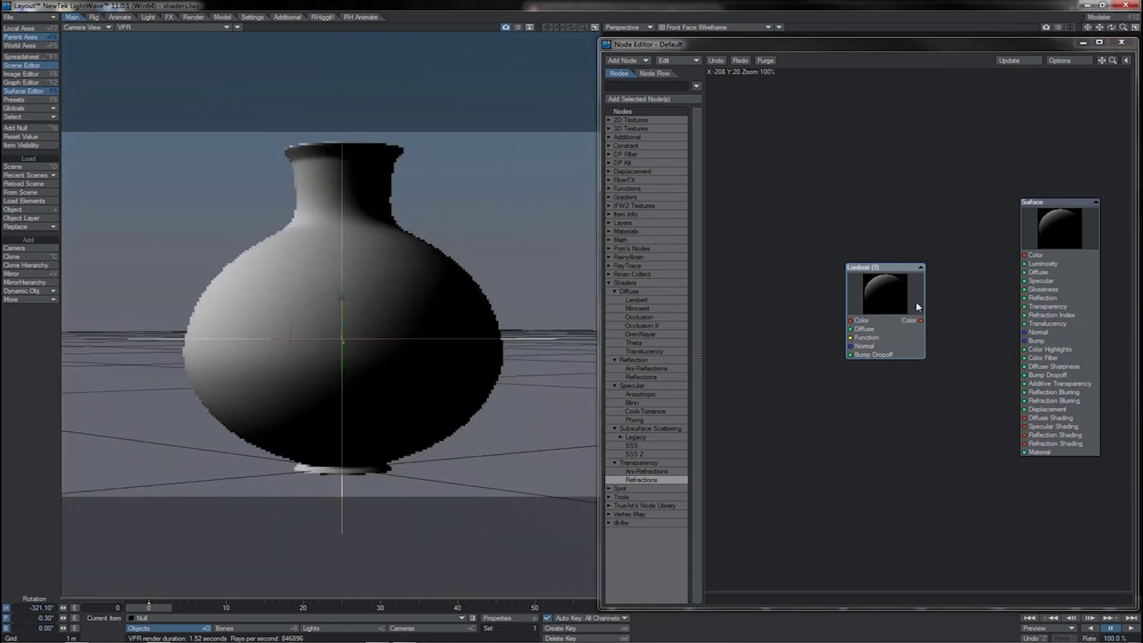
Add a Gamma node, connect its Result to Lambert's Function input, and connect Lambert's Color to the Surface's Diffuse Shading
{"action": "left_click_drag", "start_coordinate": [889, 303], "coordinate": [869, 299]}
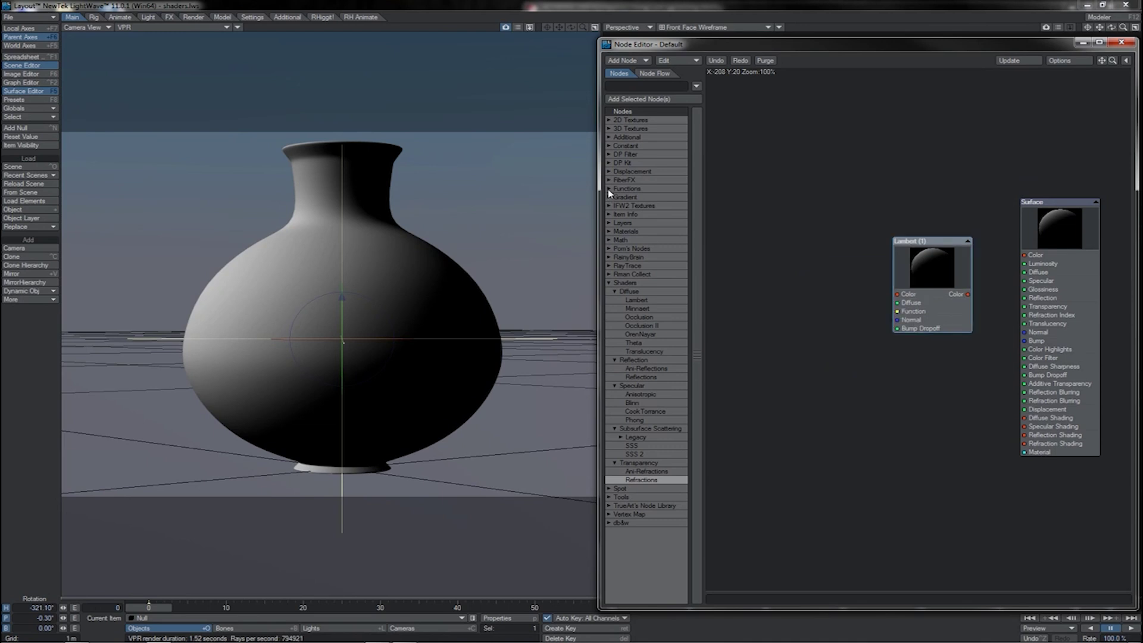
{"action": "left_click", "coordinate": [608, 189]}
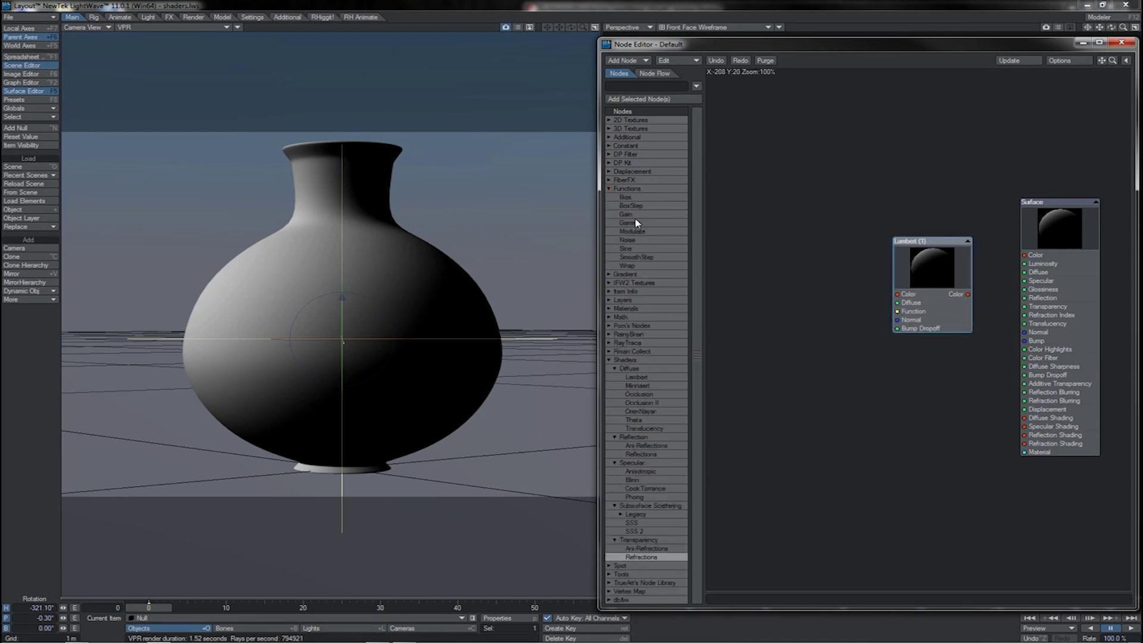
{"action": "double_click", "coordinate": [637, 223]}
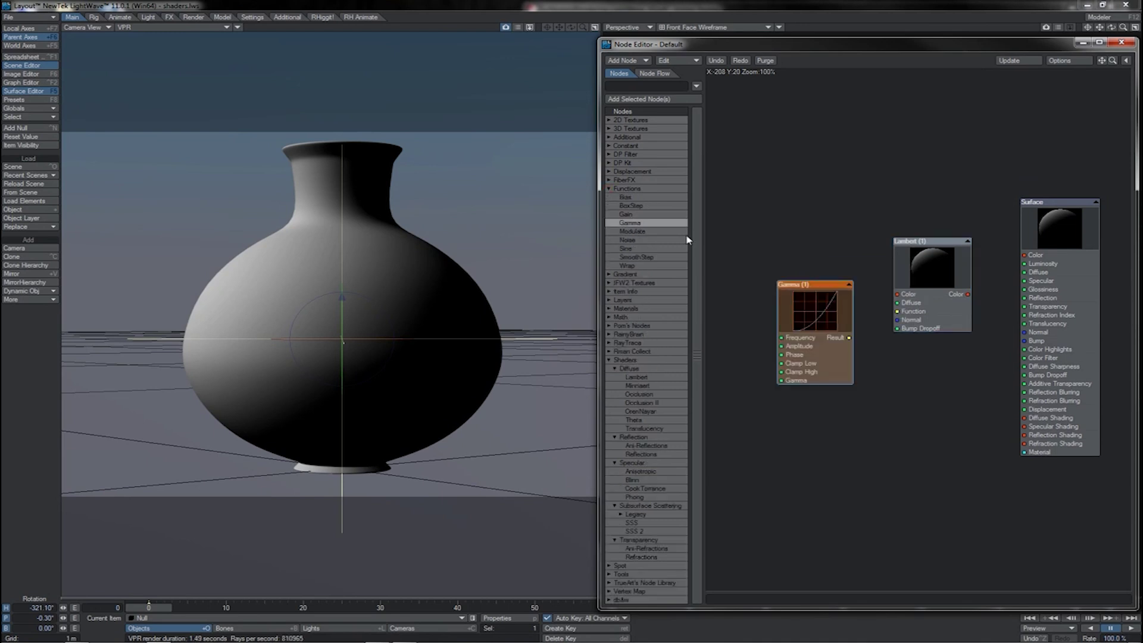
{"action": "left_click", "coordinate": [609, 188]}
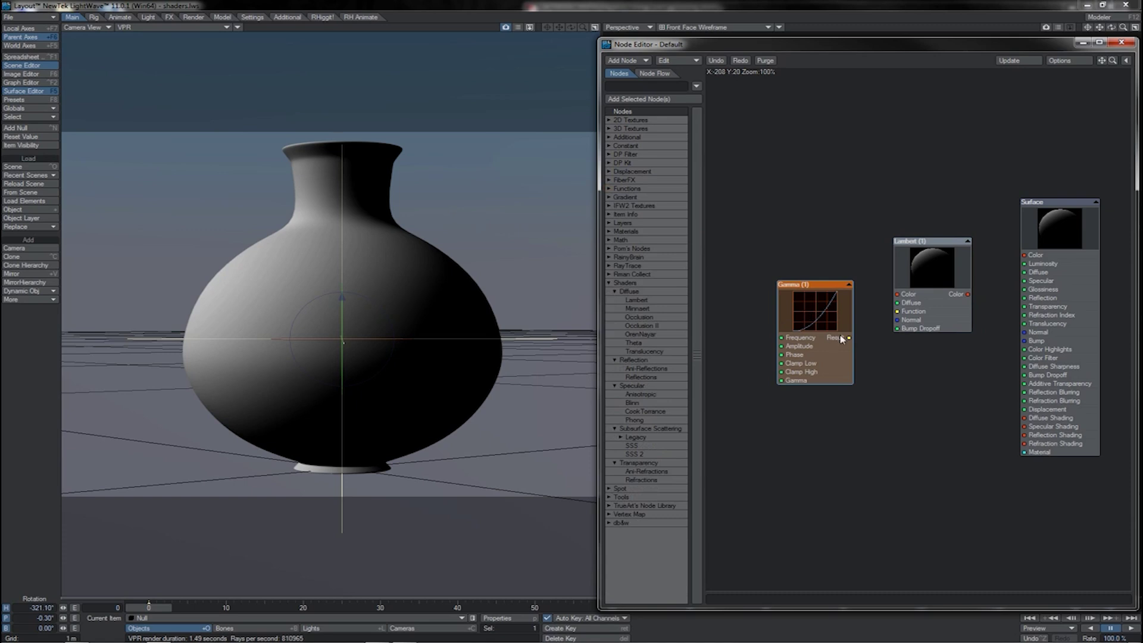
{"action": "mouse_move", "coordinate": [849, 338]}
{"action": "left_mouse_down"}
{"action": "mouse_move", "coordinate": [898, 312]}
{"action": "mouse_move", "coordinate": [936, 311]}
{"action": "mouse_move", "coordinate": [932, 323]}
{"action": "left_mouse_up"}
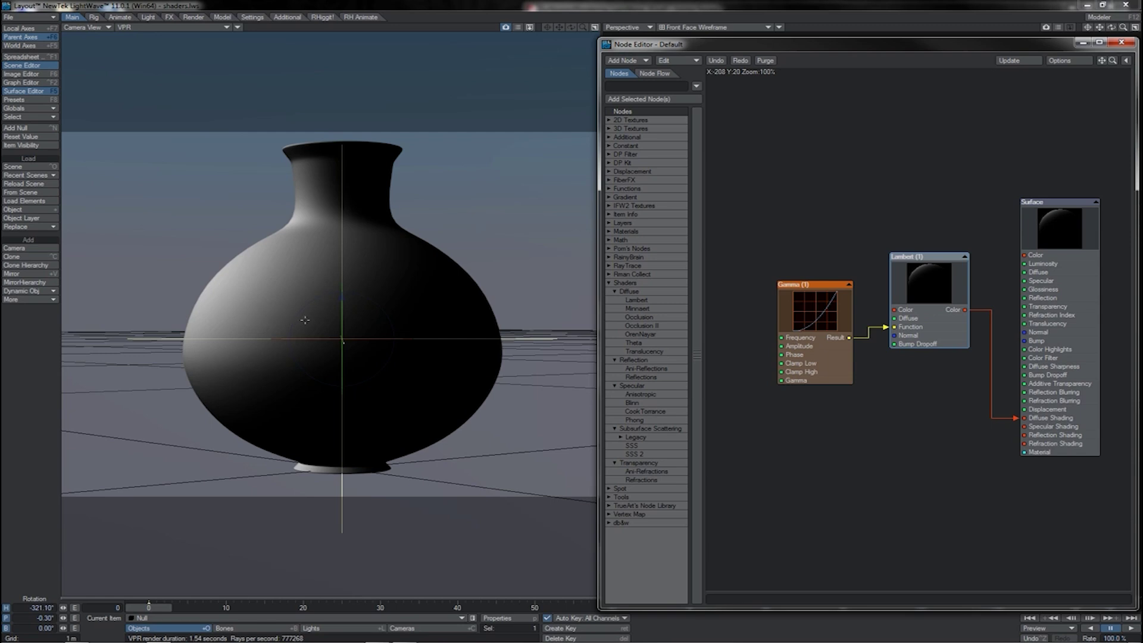
{"action": "left_click_drag", "start_coordinate": [798, 315], "coordinate": [775, 328]}
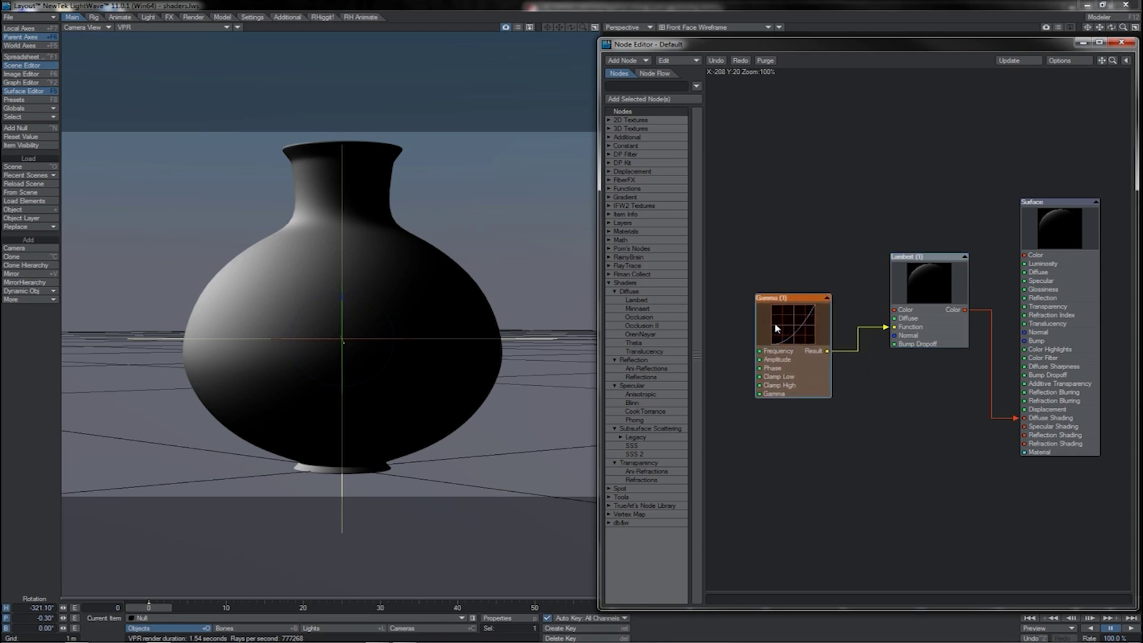
Adjust the Gamma node's Gamma value to about 0.943 and rotate the null to about -338.3° heading and 0° pitch
{"action": "double_click", "coordinate": [811, 340]}
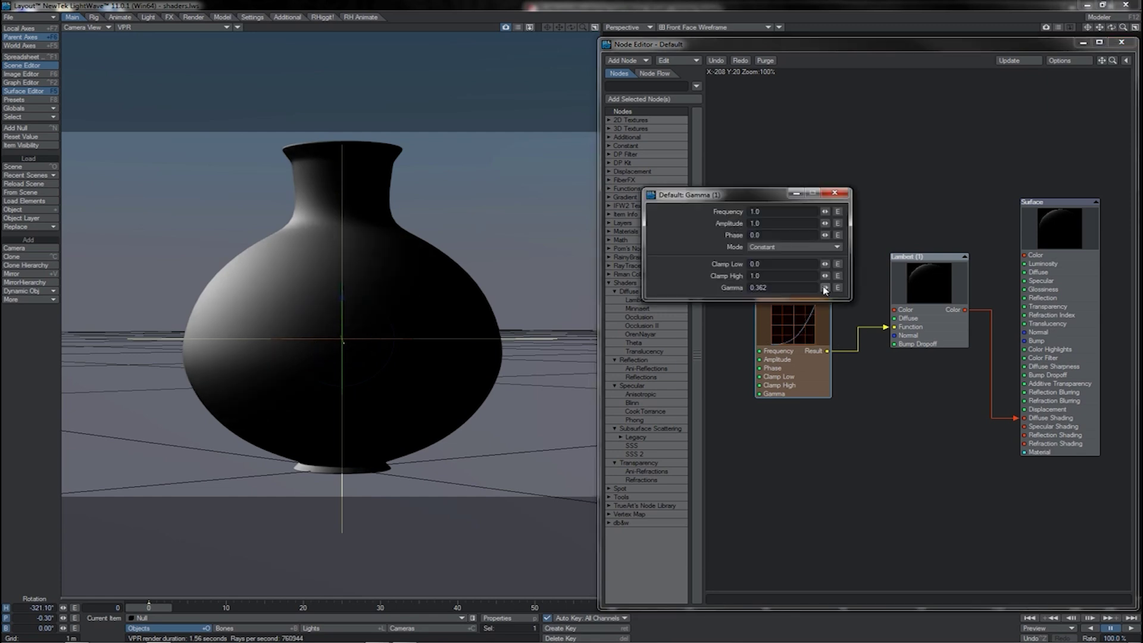
{"action": "mouse_move", "coordinate": [824, 289]}
{"action": "left_mouse_down"}
{"action": "mouse_move", "coordinate": [858, 289]}
{"action": "mouse_move", "coordinate": [805, 290]}
{"action": "left_mouse_up"}
{"action": "mouse_move", "coordinate": [417, 268]}
{"action": "left_mouse_down"}
{"action": "mouse_move", "coordinate": [303, 369]}
{"action": "mouse_move", "coordinate": [209, 429]}
{"action": "mouse_move", "coordinate": [194, 456]}
{"action": "mouse_move", "coordinate": [408, 255]}
{"action": "left_mouse_up"}
{"action": "left_click_drag", "start_coordinate": [824, 287], "coordinate": [832, 291]}
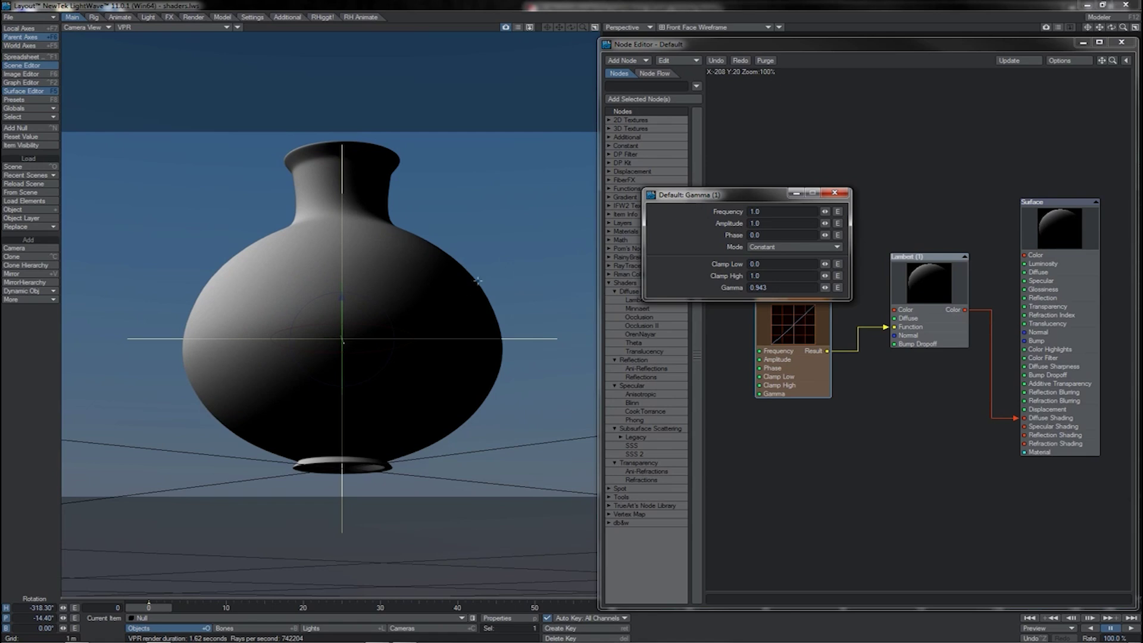
{"action": "left_click_drag", "start_coordinate": [478, 281], "coordinate": [359, 366]}
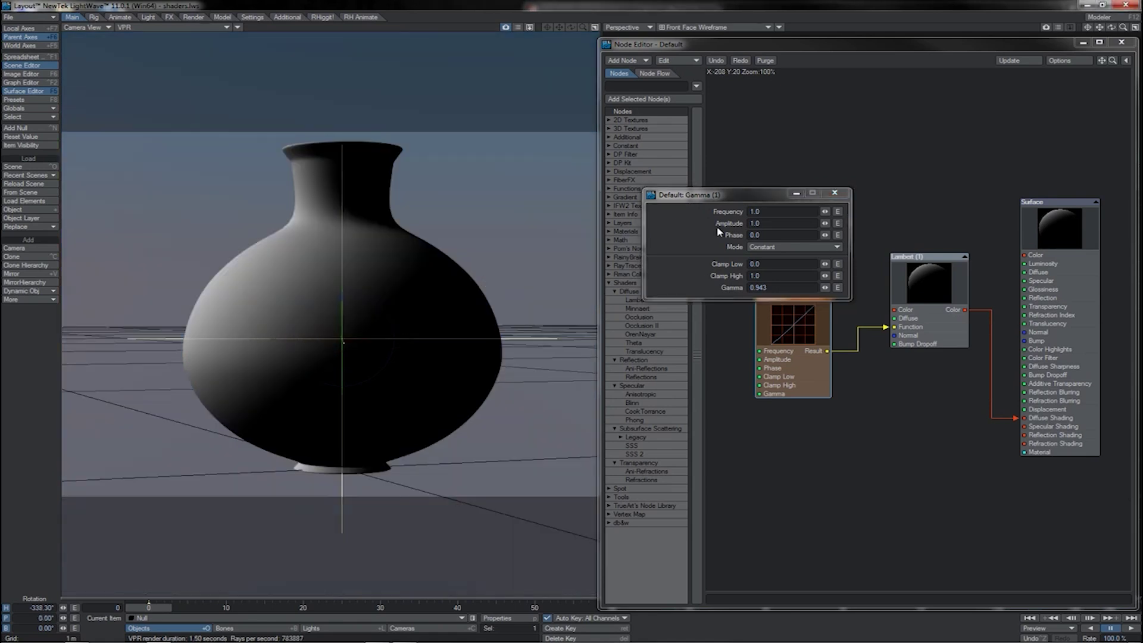
Close the Gamma settings and delete the Lambert and Gamma nodes
{"action": "left_click", "coordinate": [836, 194]}
{"action": "left_click_drag", "start_coordinate": [929, 301], "coordinate": [917, 297]}
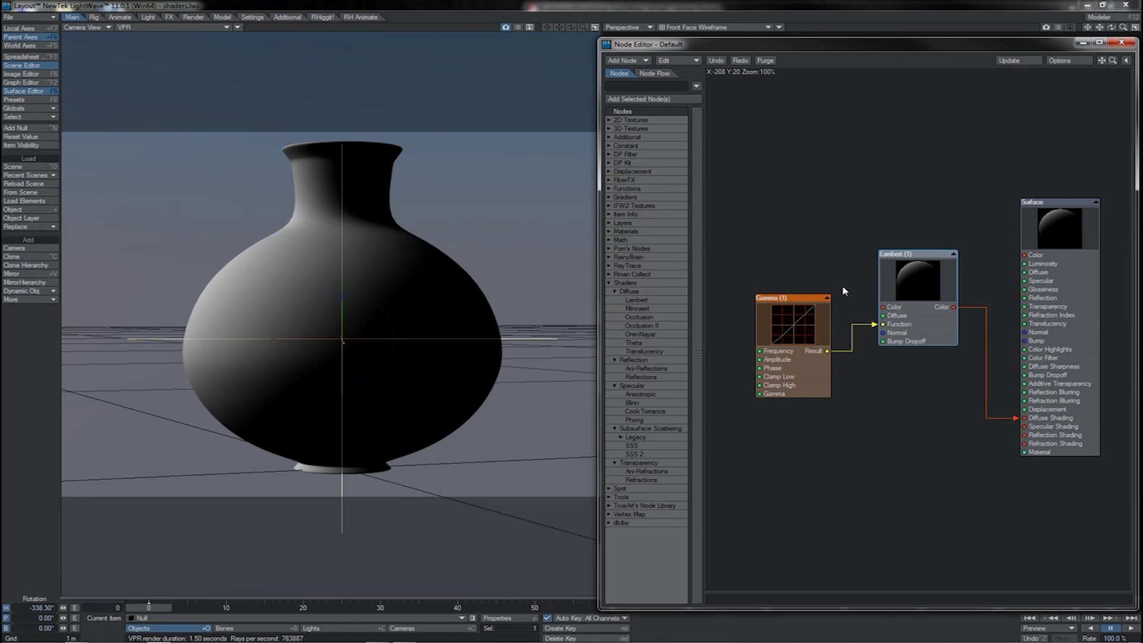
{"action": "key", "text": "Delete"}
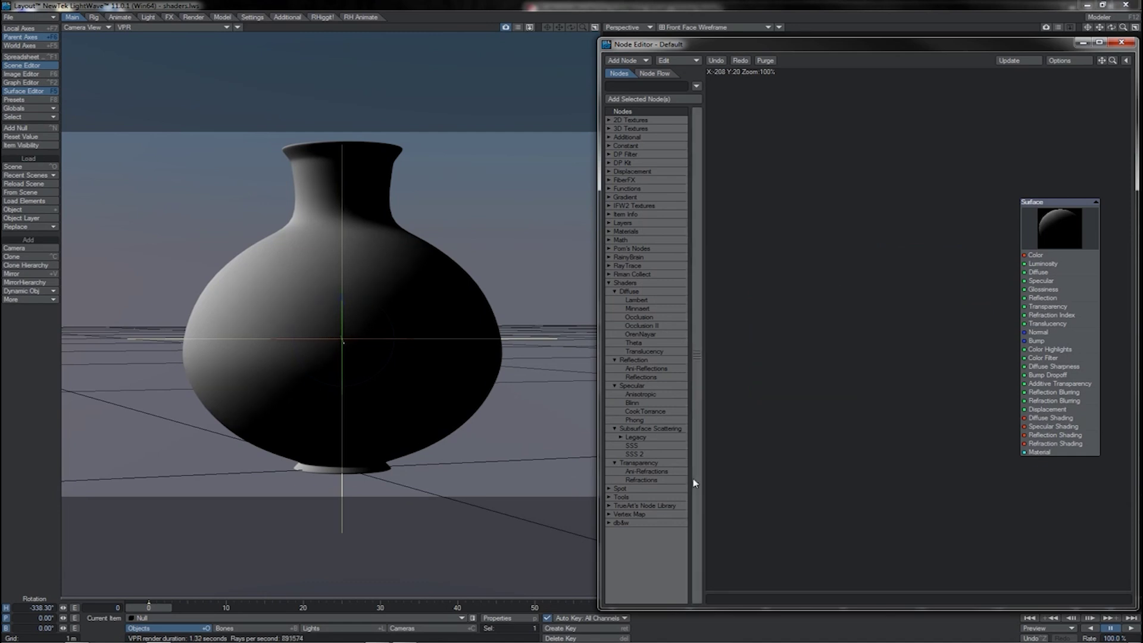
Add Ani-Reflections and Reflections nodes, and connect the Reflections node's Color output to the Surface's Reflection Shading
{"action": "left_click", "coordinate": [653, 369]}
{"action": "double_click", "coordinate": [654, 369]}
{"action": "double_click", "coordinate": [653, 378]}
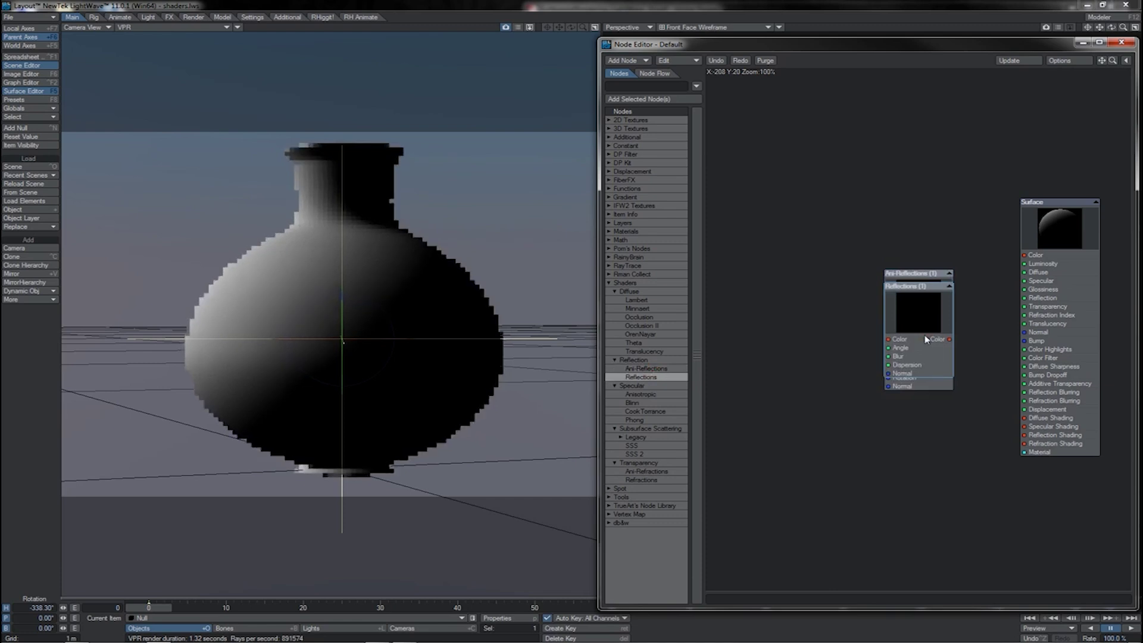
{"action": "left_click_drag", "start_coordinate": [916, 453], "coordinate": [1024, 435]}
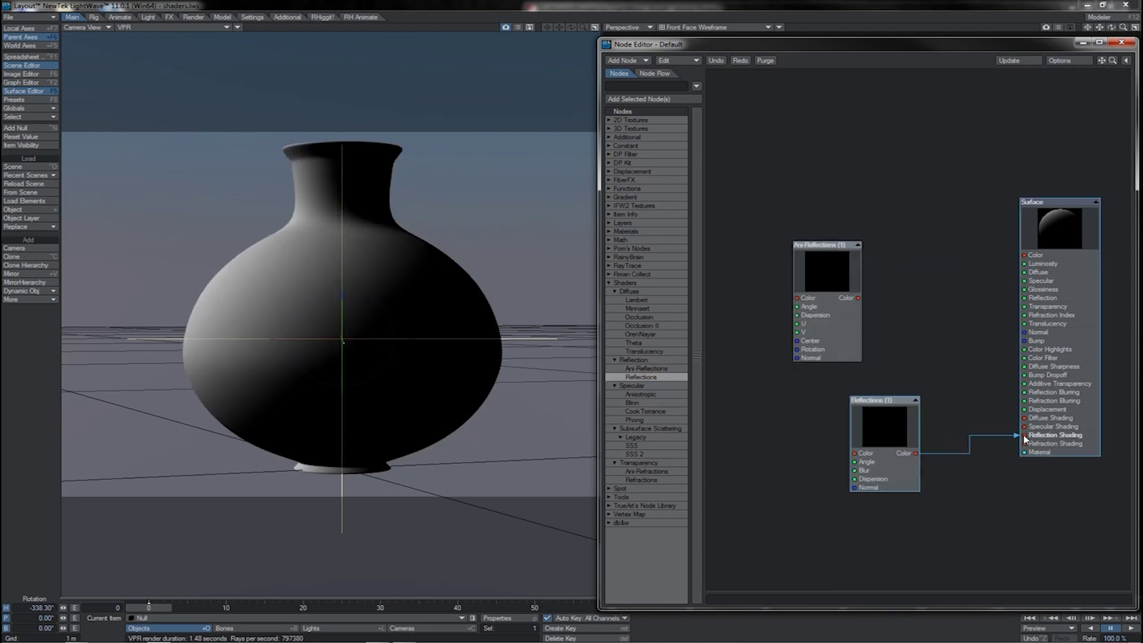
{"action": "left_click_drag", "start_coordinate": [868, 421], "coordinate": [855, 429]}
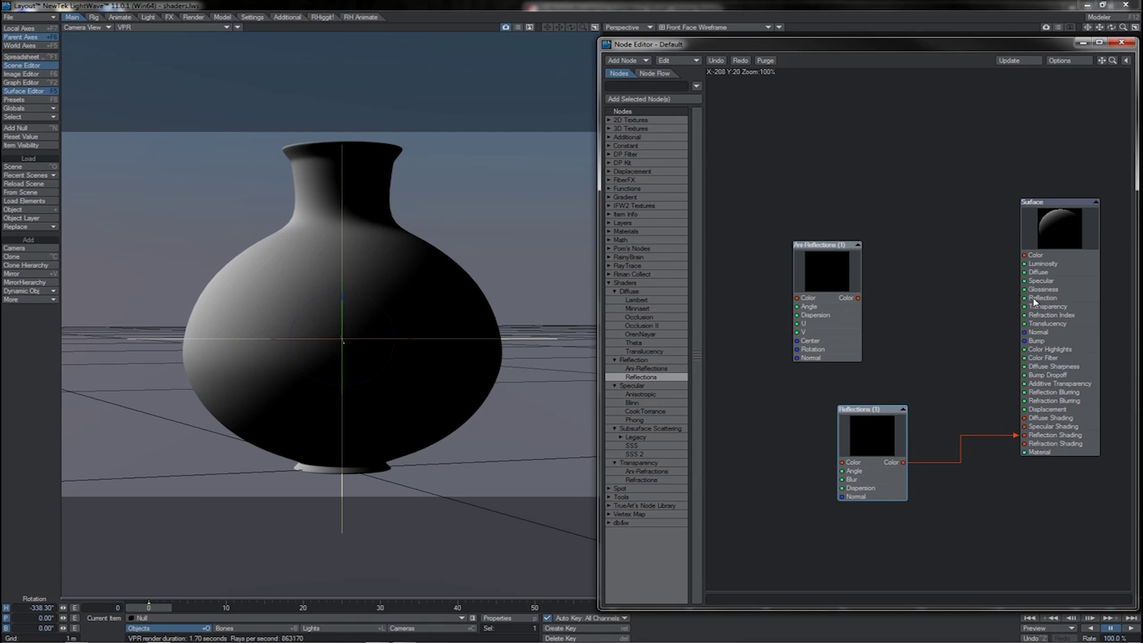
Set the vase surface's Reflection to 40% after trying 30%, and rotate the null to about -291.8° heading and 15.9° pitch
{"action": "left_click_drag", "start_coordinate": [0, 185], "coordinate": [474, 222]}
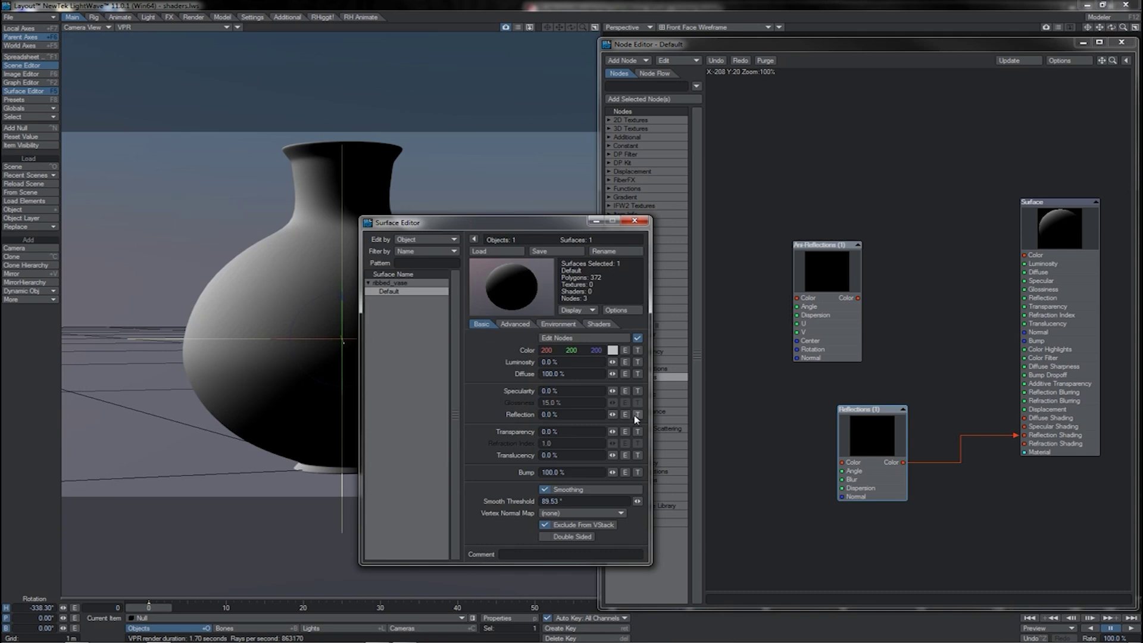
{"action": "left_click", "coordinate": [588, 413]}
{"action": "type", "text": "30"}
{"action": "key", "text": "Tab"}
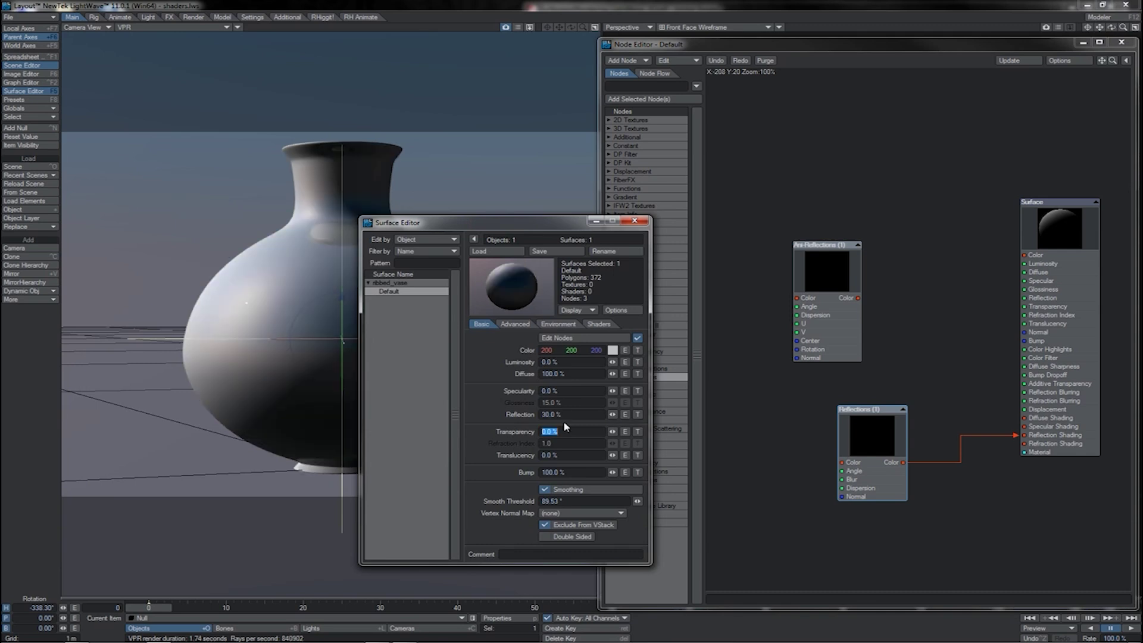
{"action": "left_click", "coordinate": [568, 415]}
{"action": "type", "text": "40"}
{"action": "key", "text": "Return"}
{"action": "key", "text": "F5"}
{"action": "left_click_drag", "start_coordinate": [441, 357], "coordinate": [452, 431]}
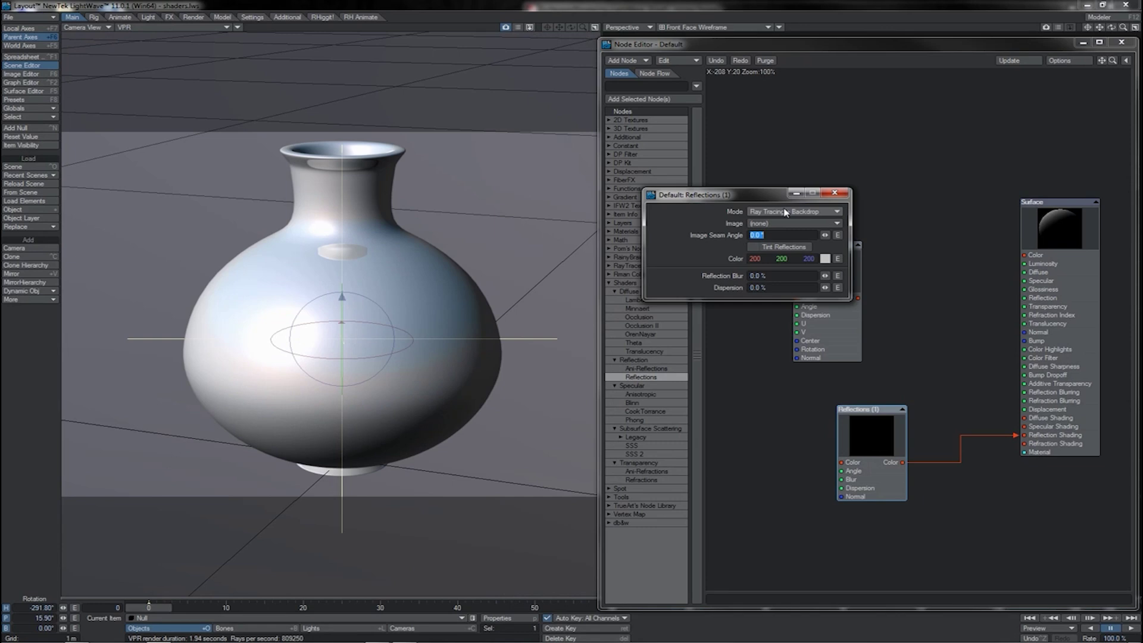
Check the surface's environment reflection options, and toggle Tint Reflections on and off in the Reflections node
{"action": "key", "text": "F5"}
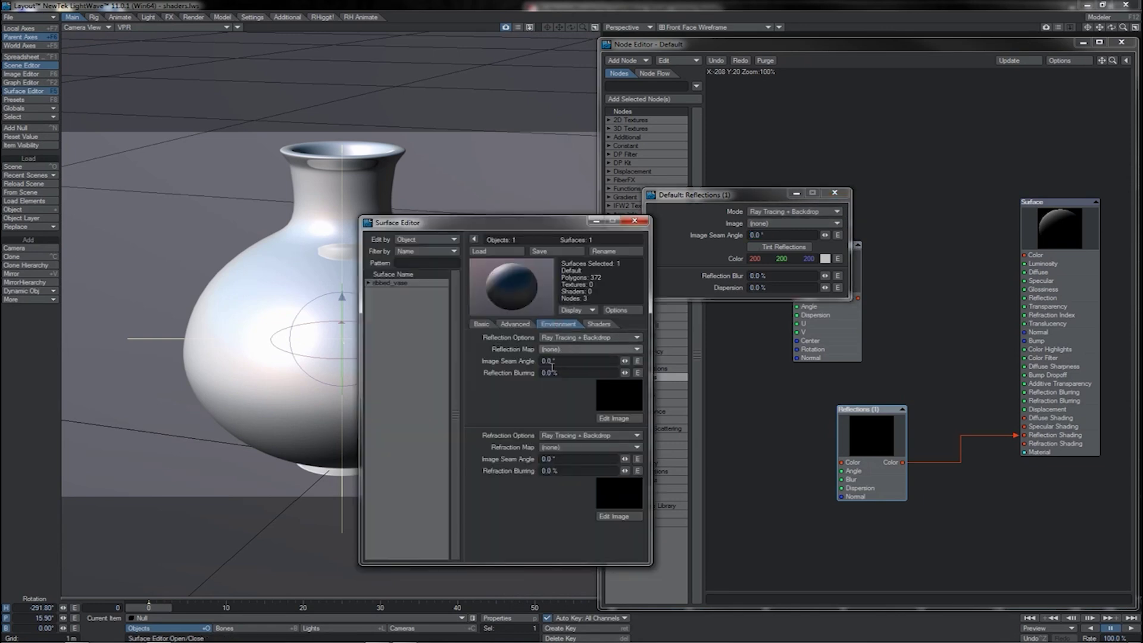
{"action": "key", "text": "F5"}
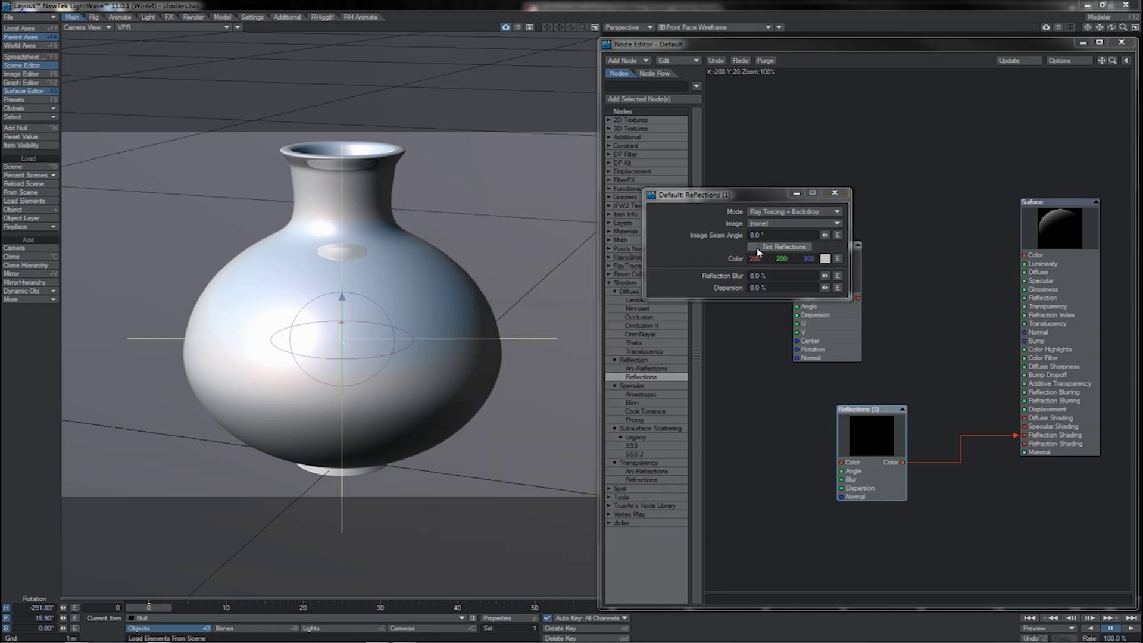
{"action": "left_click", "coordinate": [757, 247]}
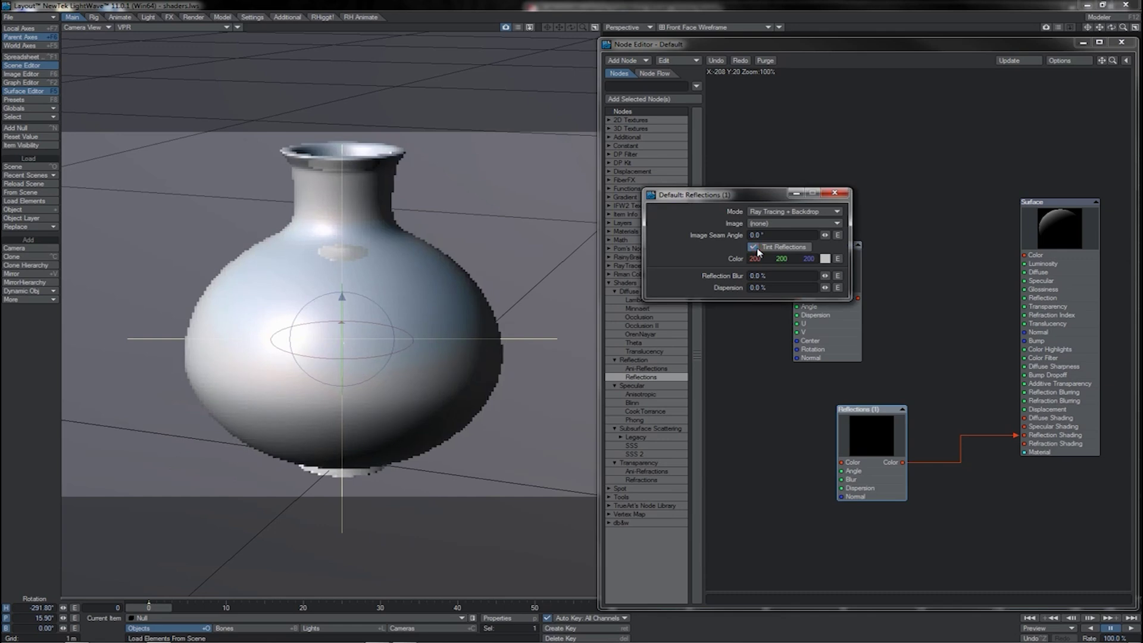
{"action": "left_click", "coordinate": [754, 247]}
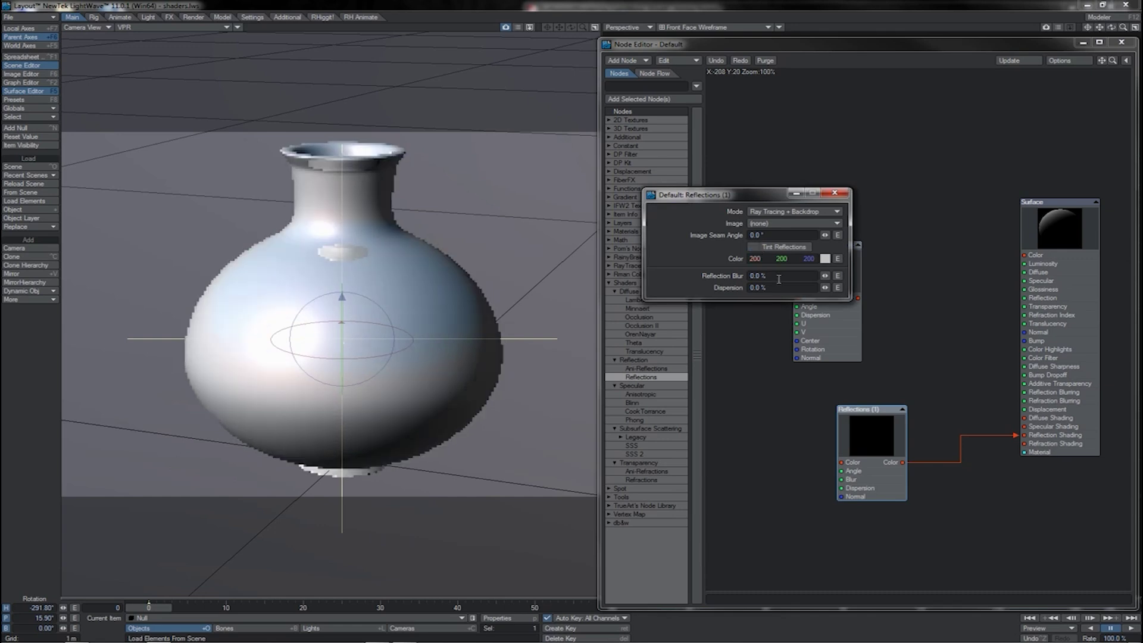
Set the Reflections node's Reflection Blur to 5% and rotate the null to about -284° heading and 10.5° pitch
{"action": "left_click", "coordinate": [778, 277]}
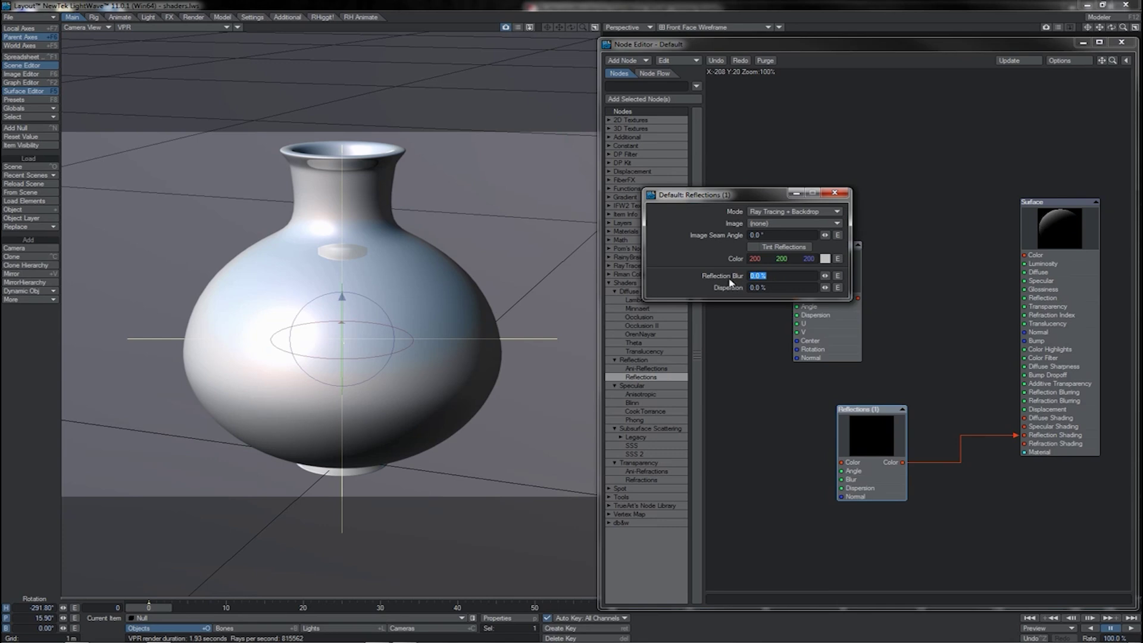
{"action": "type", "text": "5"}
{"action": "key", "text": "Tab"}
{"action": "left_click_drag", "start_coordinate": [430, 293], "coordinate": [418, 229]}
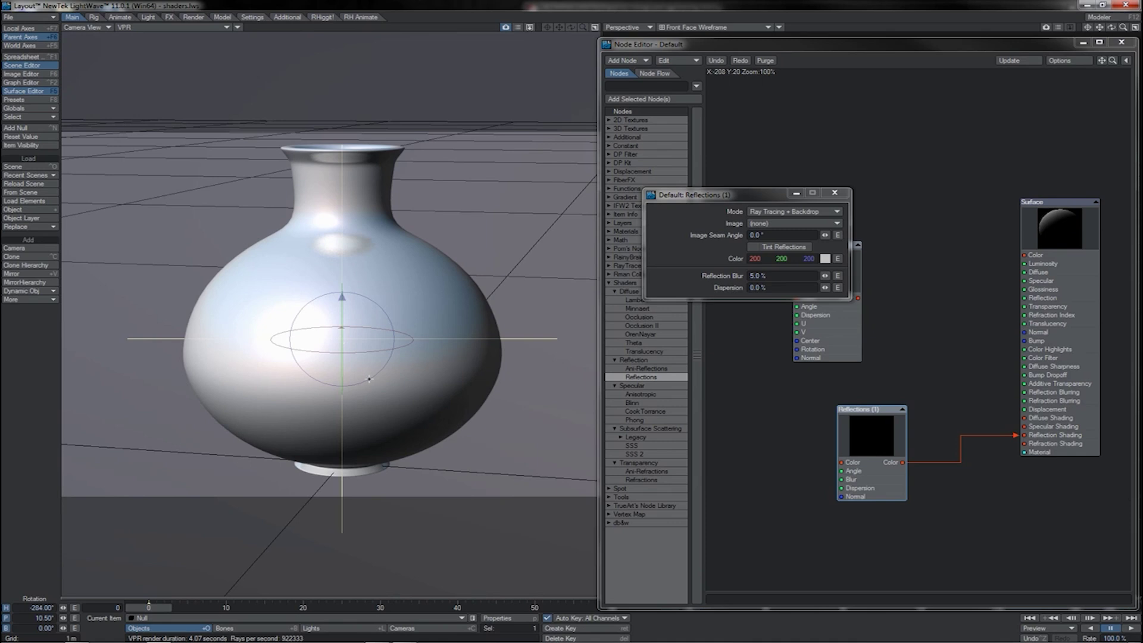
Try Reflection Blur values of 2%, 0% and 60% on the Reflections node
{"action": "left_click", "coordinate": [779, 275]}
{"action": "type", "text": "2"}
{"action": "key", "text": "Tab"}
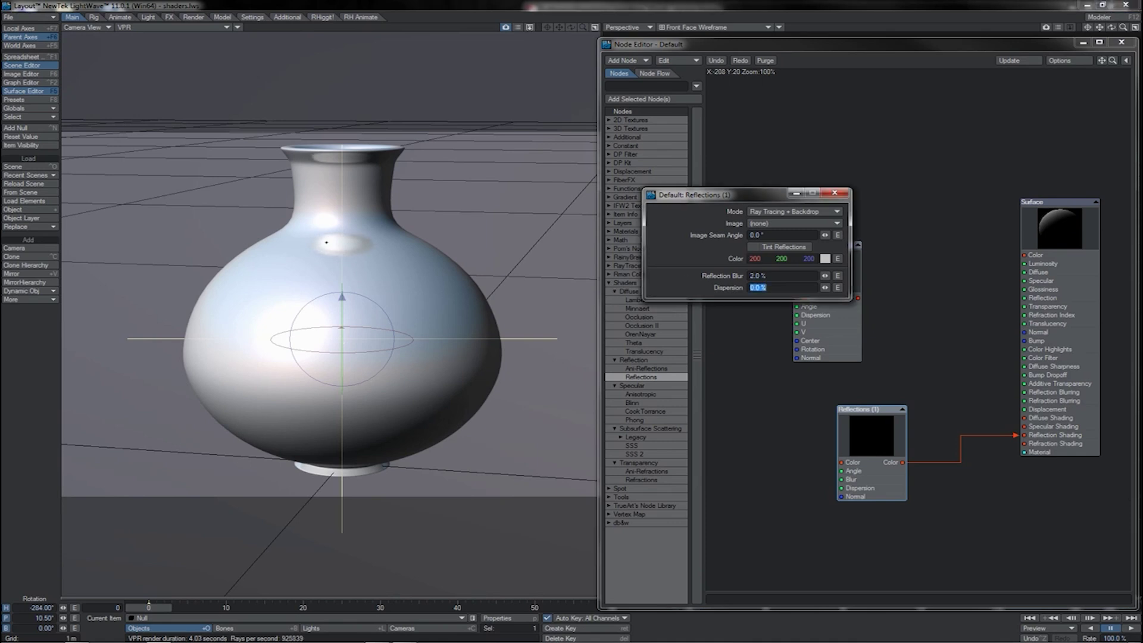
{"action": "left_click", "coordinate": [774, 277]}
{"action": "type", "text": "0"}
{"action": "key", "text": "Return"}
{"action": "type", "text": "60"}
{"action": "key", "text": "Tab"}
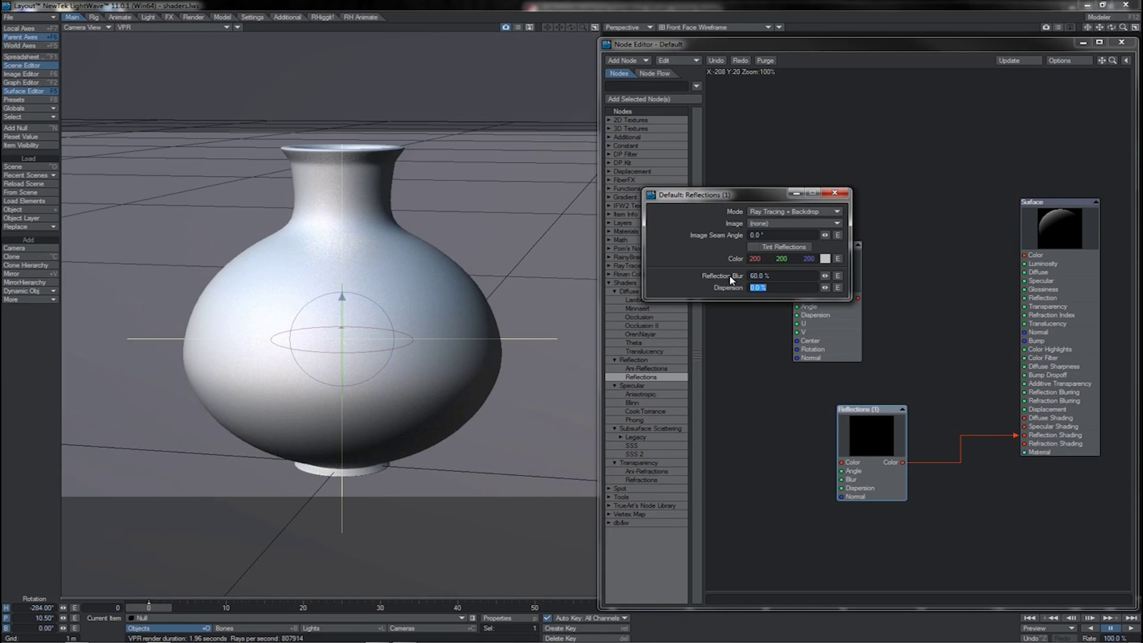
Set Reflection Blur to 0% and Dispersion to 80%, and rotate the null to about -254.6° heading and 33.9° pitch
{"action": "key", "text": "shift+Tab"}
{"action": "type", "text": "0"}
{"action": "key", "text": "Tab"}
{"action": "type", "text": "80"}
{"action": "key", "text": "Return"}
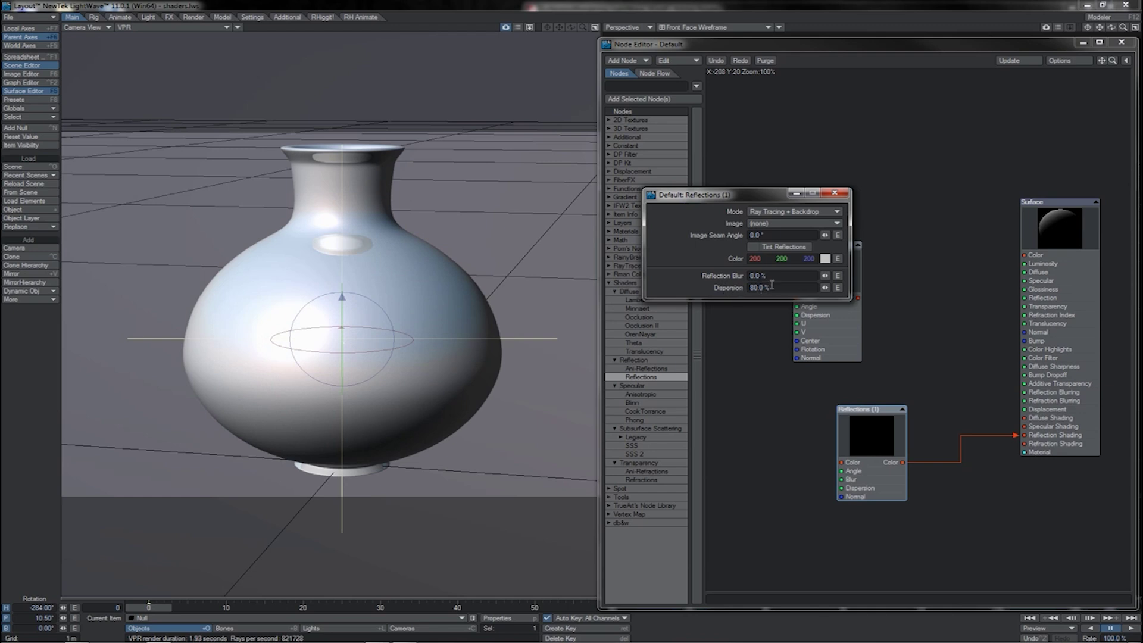
{"action": "left_click_drag", "start_coordinate": [467, 101], "coordinate": [666, 285]}
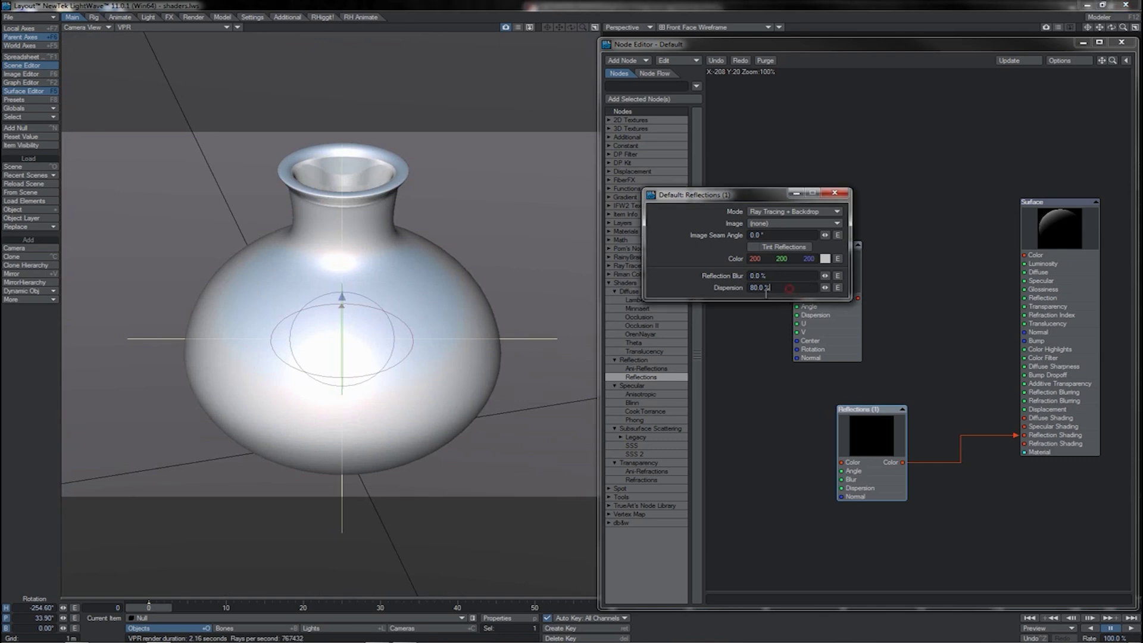
Set the Reflections node's Dispersion to 0% and connect the Ani-Reflections node's Color to the Surface's Reflection Shading
{"action": "left_click", "coordinate": [741, 294]}
{"action": "type", "text": "0"}
{"action": "key", "text": "Return"}
{"action": "left_click", "coordinate": [753, 289]}
{"action": "left_click", "coordinate": [835, 195]}
{"action": "mouse_move", "coordinate": [857, 297]}
{"action": "left_mouse_down"}
{"action": "mouse_move", "coordinate": [957, 421]}
{"action": "mouse_move", "coordinate": [1016, 436]}
{"action": "left_mouse_up"}
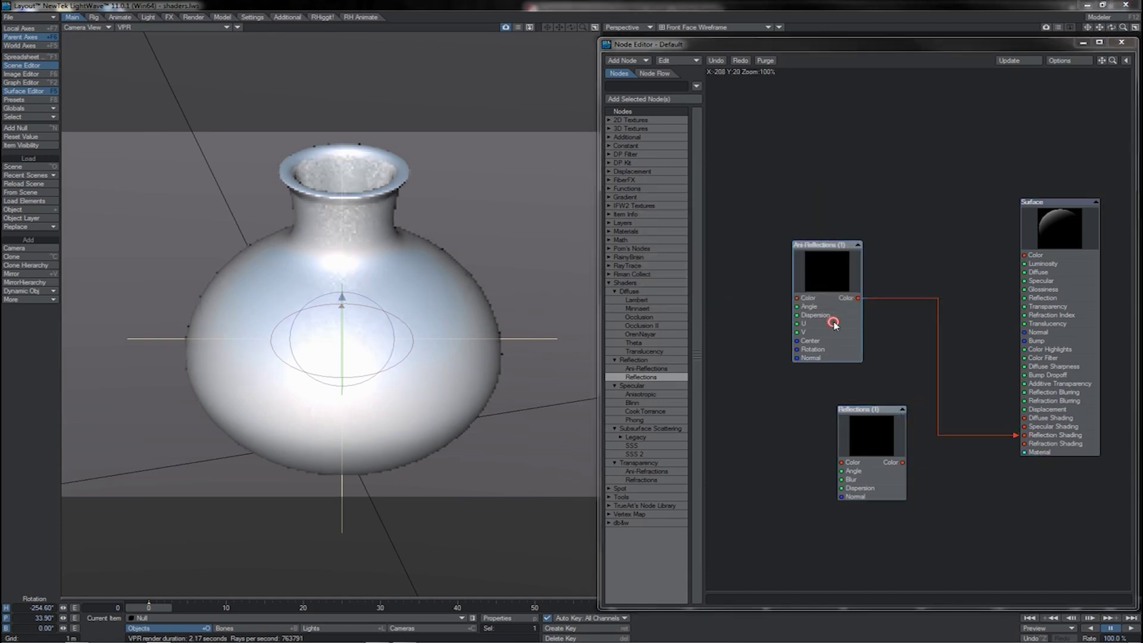
Review the Ani-Reflections node's mode, anisotropy, axis and mapping settings
{"action": "double_click", "coordinate": [834, 321]}
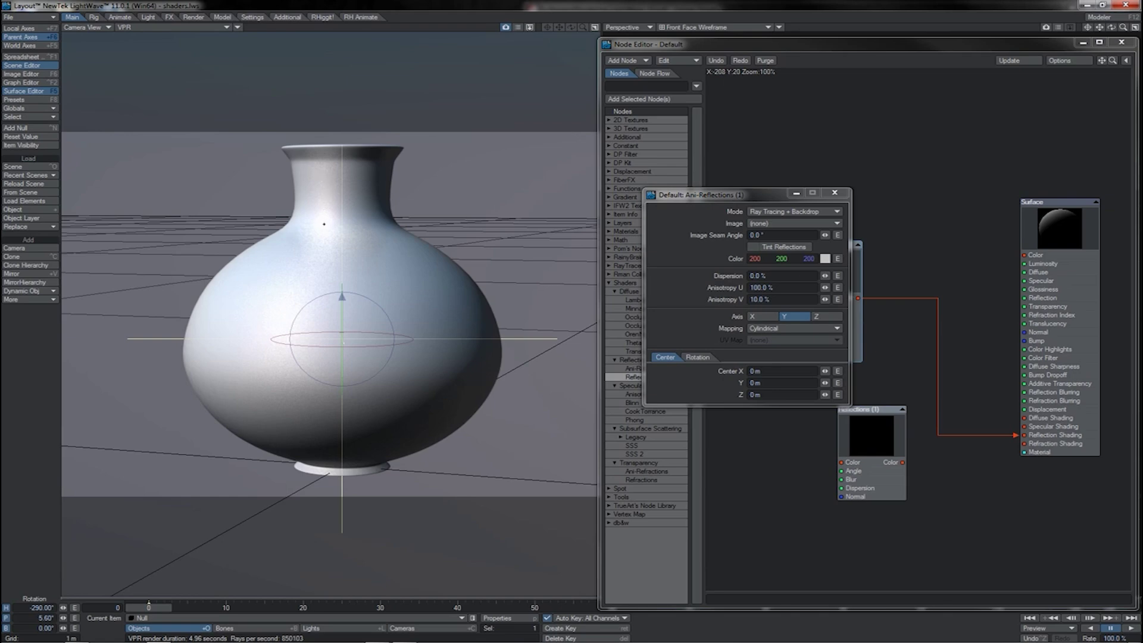
{"action": "left_click", "coordinate": [834, 193]}
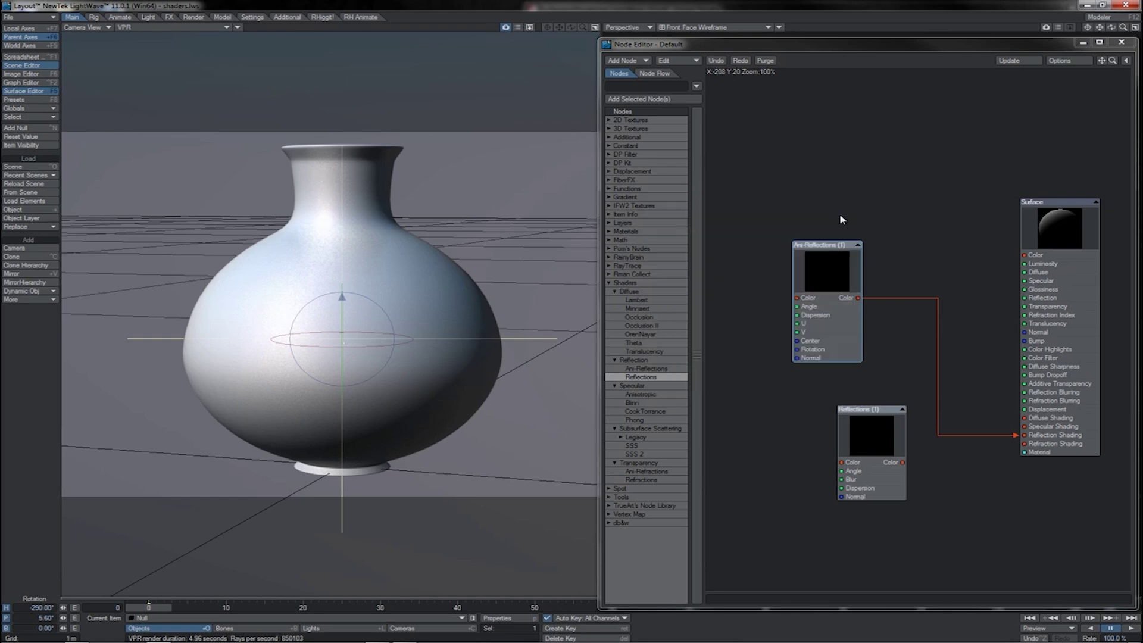
{"action": "left_click", "coordinate": [839, 213]}
{"action": "left_click", "coordinate": [888, 219]}
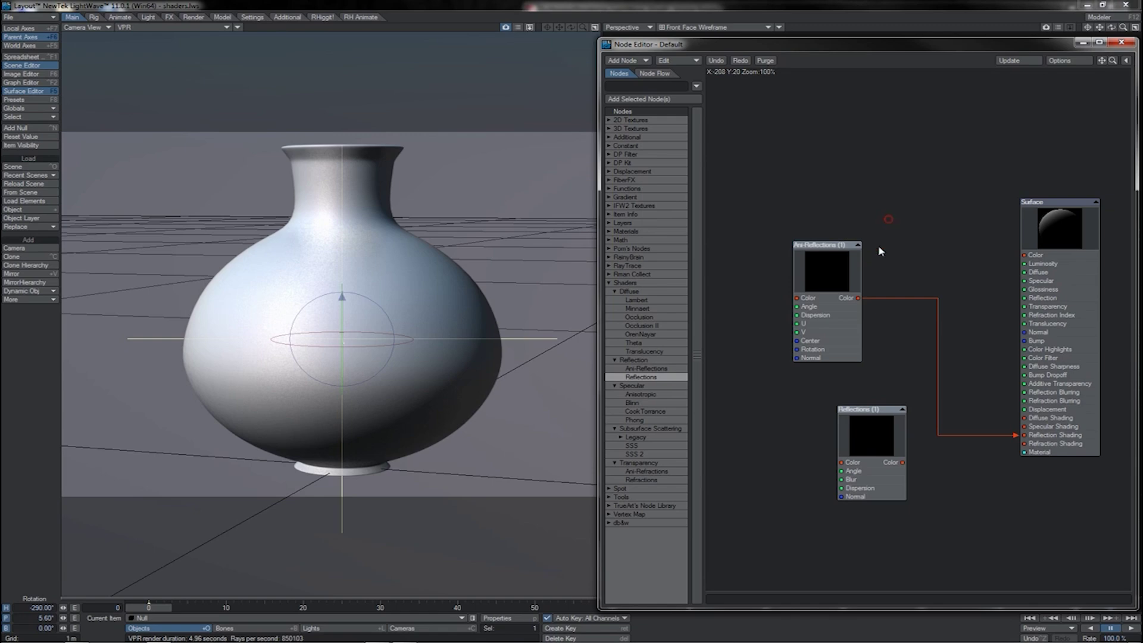
Replace both reflection nodes with an Anisotropic specular node and connect its Color to the Surface's Specular Shading
{"action": "key", "text": "ctrl+a"}
{"action": "key", "text": "Delete"}
{"action": "double_click", "coordinate": [649, 395]}
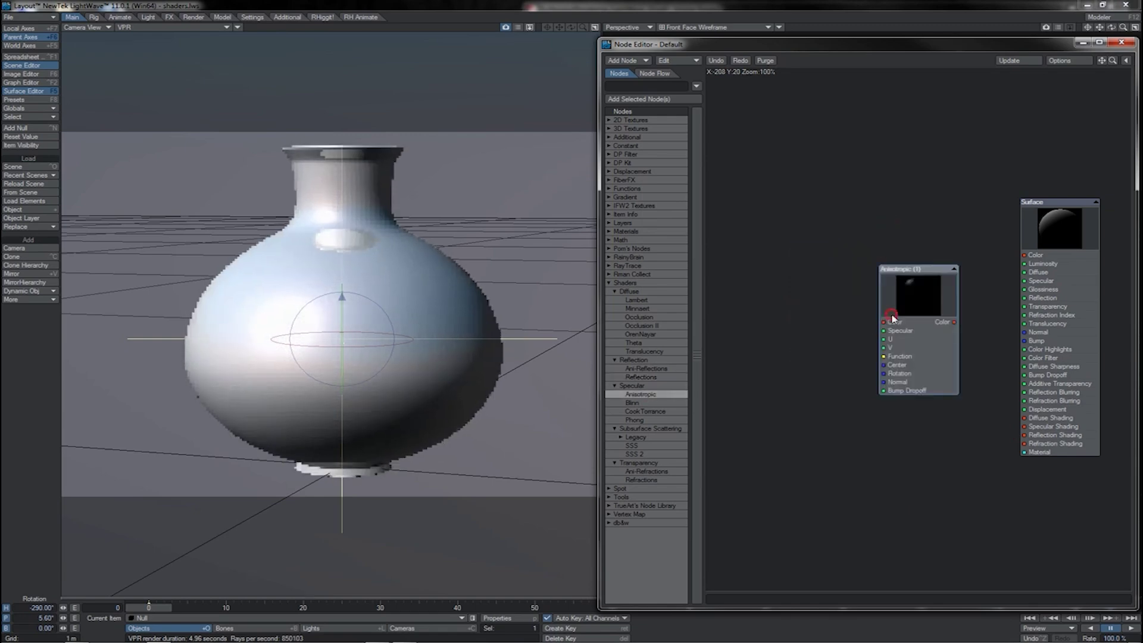
{"action": "left_click_drag", "start_coordinate": [917, 269], "coordinate": [825, 278]}
{"action": "left_click_drag", "start_coordinate": [862, 330], "coordinate": [1016, 426]}
Open the Anisotropic node's settings and rotate the null to about -322.2° heading and 13.2° pitch
{"action": "double_click", "coordinate": [826, 278]}
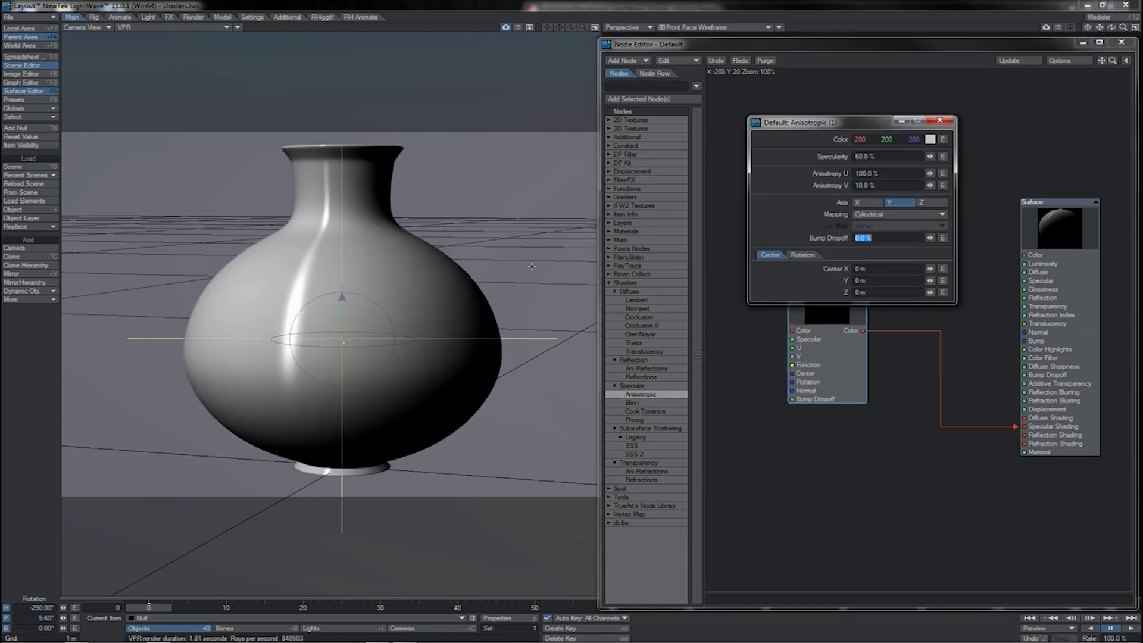
{"action": "left_click_drag", "start_coordinate": [358, 297], "coordinate": [494, 265]}
{"action": "left_click_drag", "start_coordinate": [238, 161], "coordinate": [374, 169]}
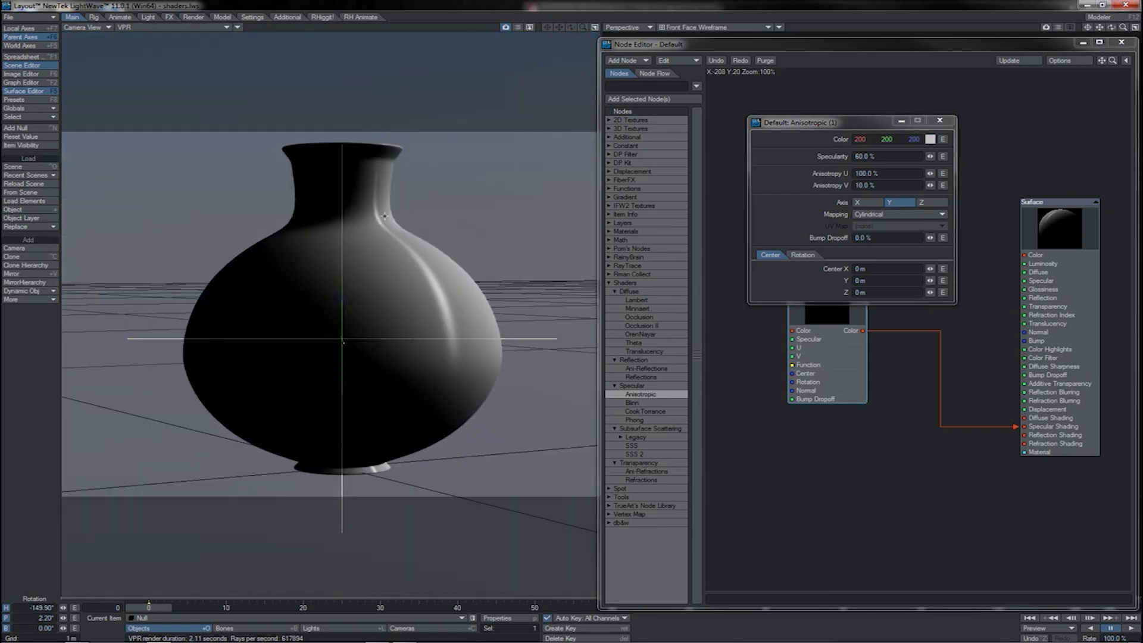
{"action": "left_click_drag", "start_coordinate": [425, 290], "coordinate": [220, 292]}
Try the Z and X axes on the Anisotropic node and return it to Y
{"action": "left_click", "coordinate": [935, 206]}
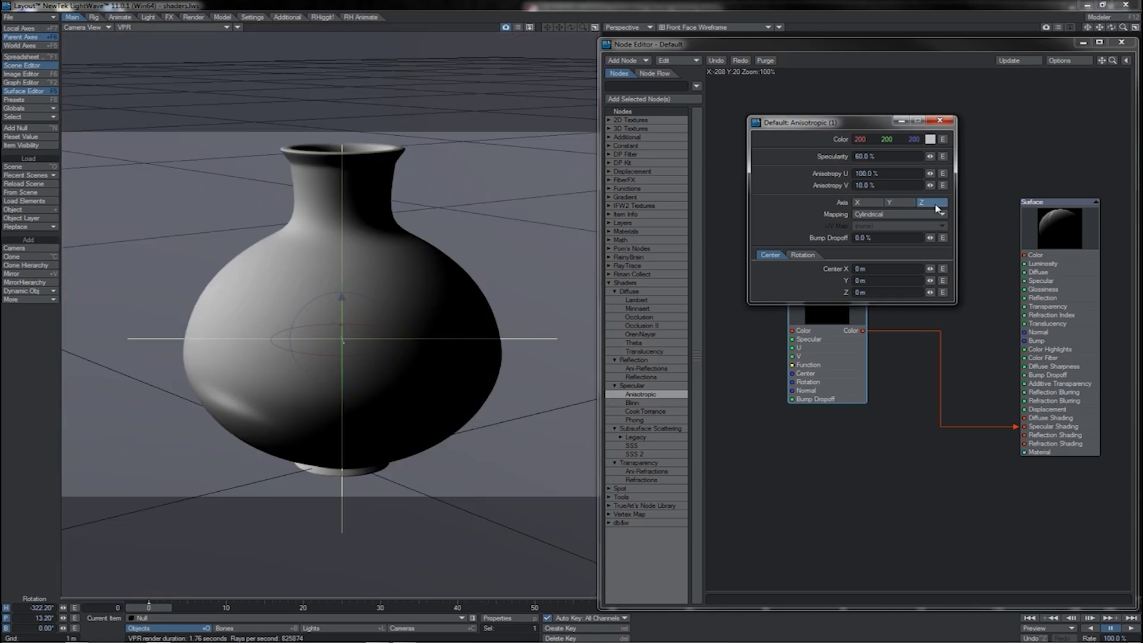
{"action": "left_click", "coordinate": [859, 203]}
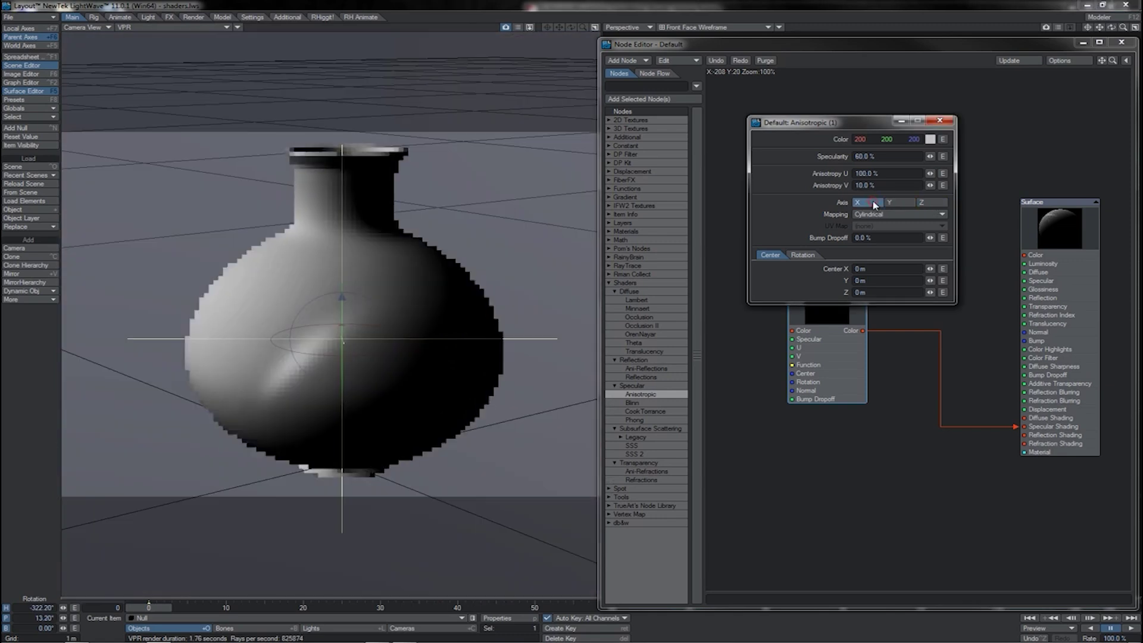
{"action": "left_click", "coordinate": [894, 203]}
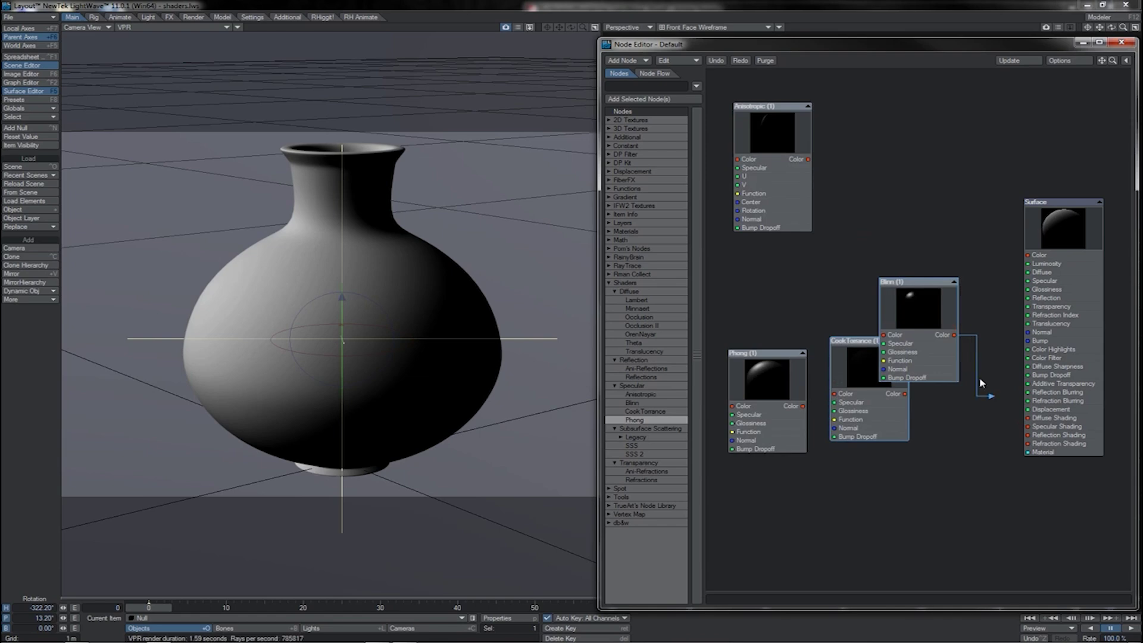
Line up the Phong, CookTorrance and Blinn nodes in a row and connect Blinn's Color to the Surface's Specular Shading
{"action": "left_click_drag", "start_coordinate": [980, 383], "coordinate": [984, 418]}
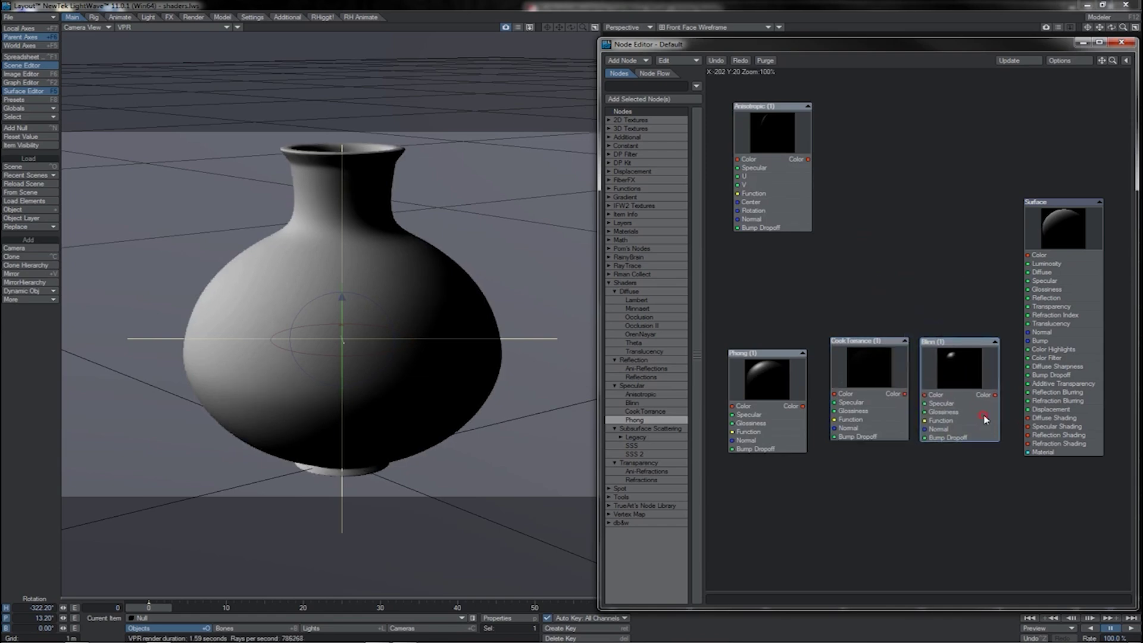
{"action": "left_click_drag", "start_coordinate": [876, 406], "coordinate": [873, 409]}
{"action": "left_click_drag", "start_coordinate": [774, 411], "coordinate": [769, 399]}
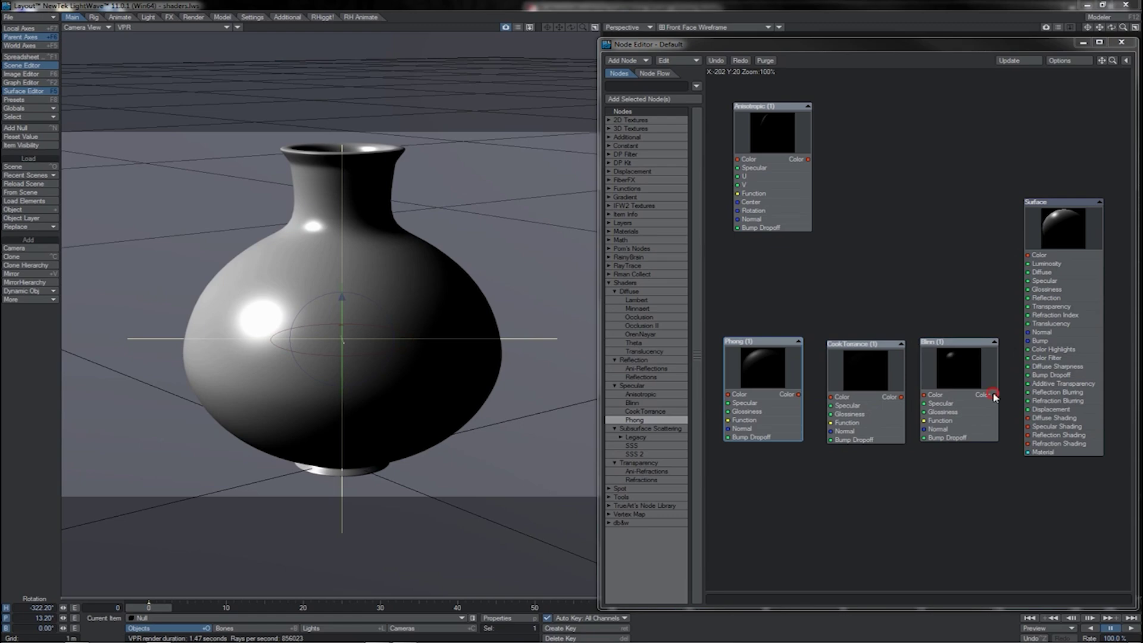
{"action": "left_click_drag", "start_coordinate": [993, 396], "coordinate": [1027, 426]}
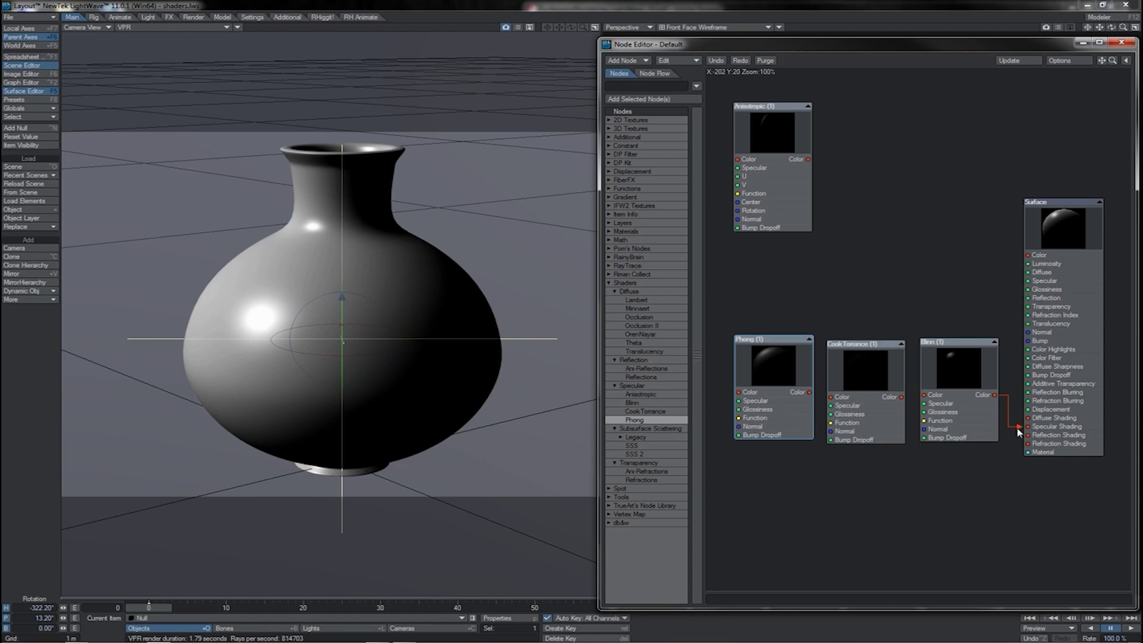
Connect Phong to the Surface's Specular Shading in place of Blinn, and replace it with the CookTorrance node
{"action": "mouse_move", "coordinate": [768, 397]}
{"action": "left_mouse_down"}
{"action": "mouse_move", "coordinate": [935, 394]}
{"action": "mouse_move", "coordinate": [1028, 426]}
{"action": "left_mouse_up"}
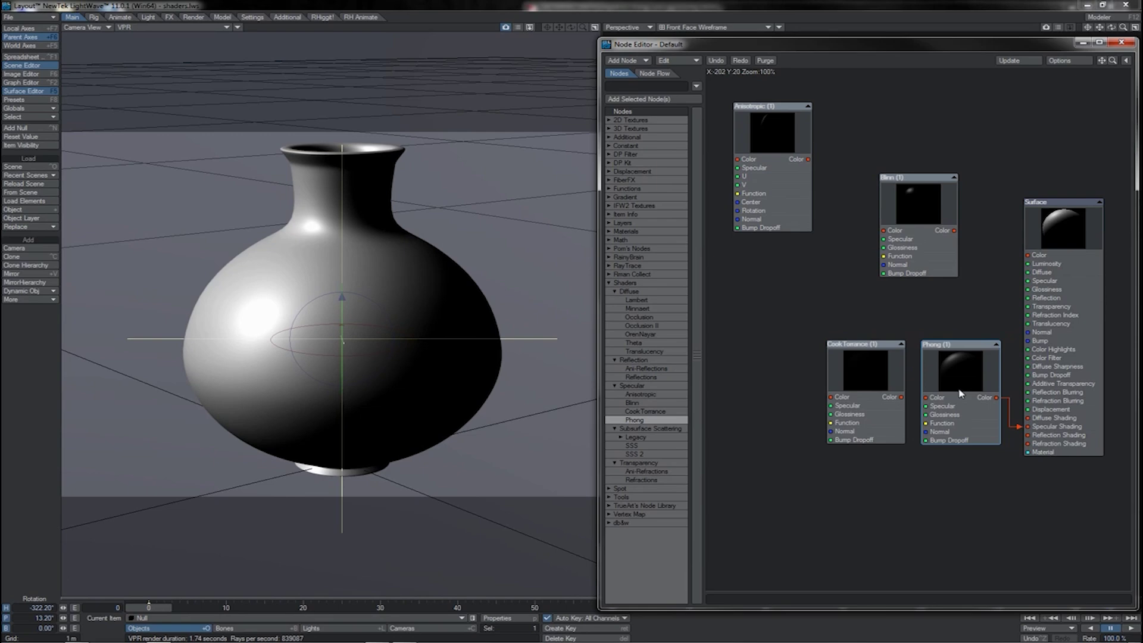
{"action": "left_click_drag", "start_coordinate": [960, 393], "coordinate": [773, 326]}
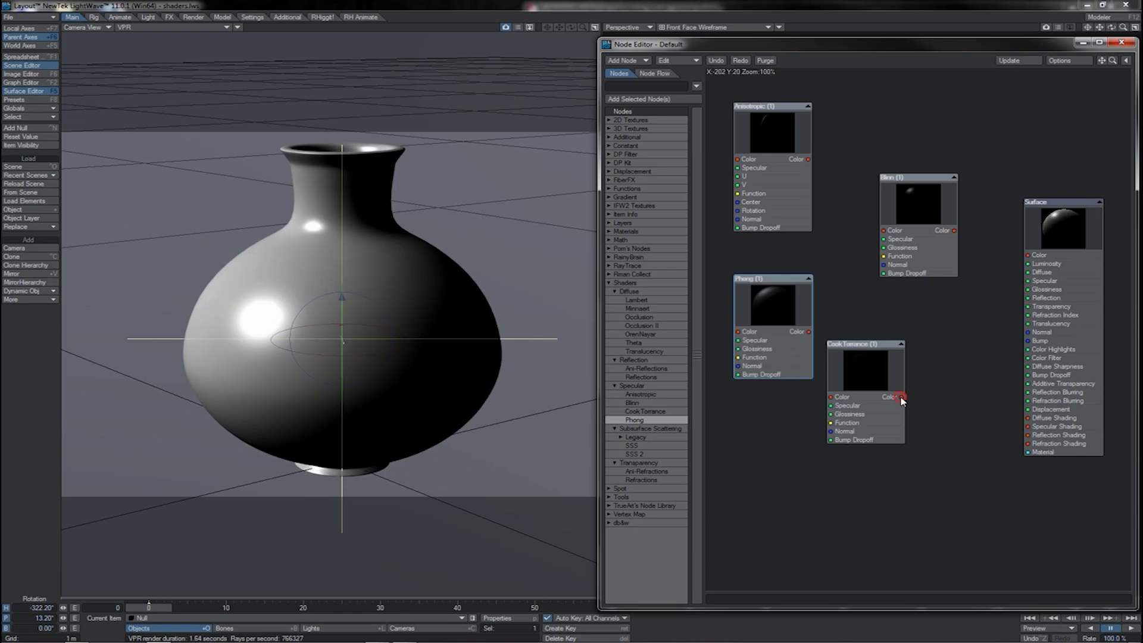
{"action": "mouse_move", "coordinate": [901, 396]}
{"action": "left_mouse_down"}
{"action": "mouse_move", "coordinate": [944, 434]}
{"action": "mouse_move", "coordinate": [1024, 426]}
{"action": "left_mouse_up"}
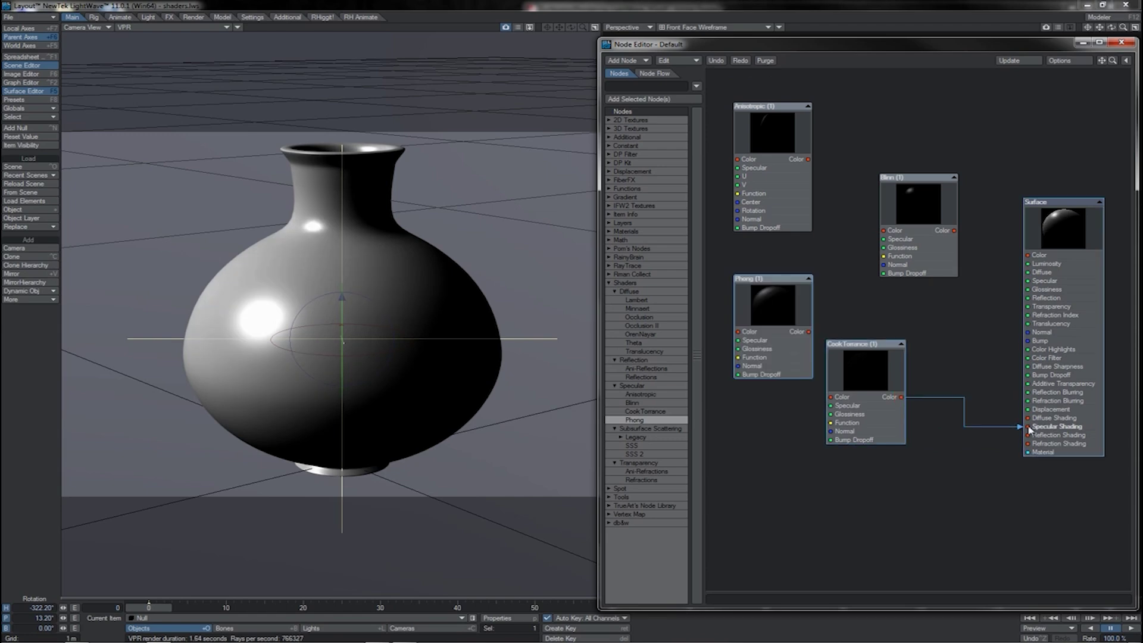
Try a Glossiness of 10% on the CookTorrance node and lower it to 0%
{"action": "double_click", "coordinate": [877, 399]}
{"action": "left_click", "coordinate": [886, 168]}
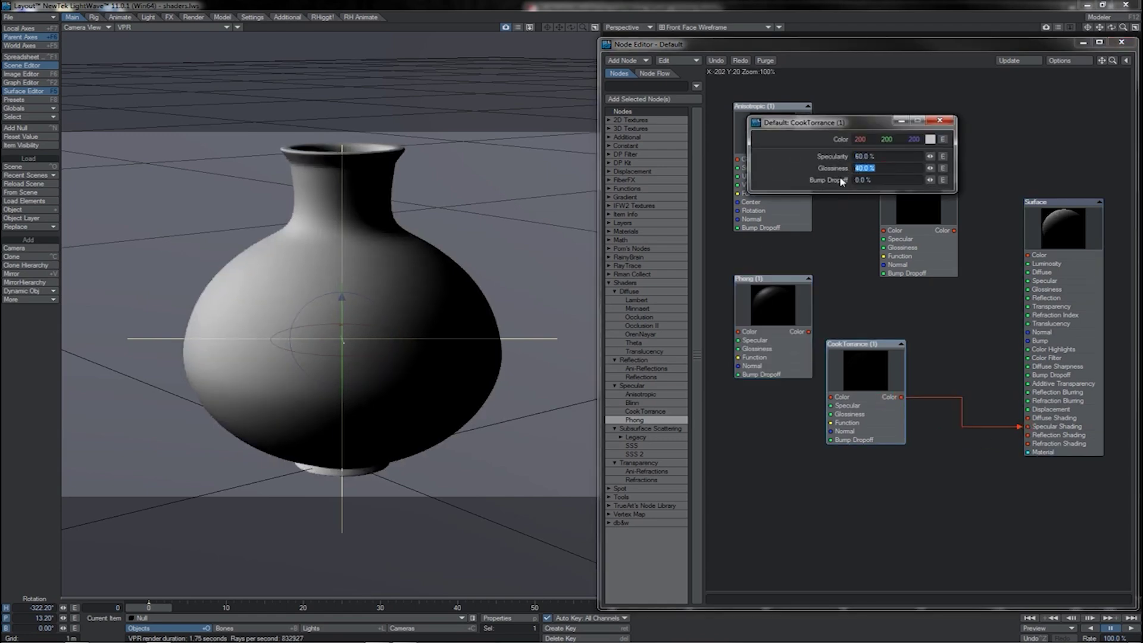
{"action": "type", "text": "10"}
{"action": "key", "text": "Tab"}
{"action": "left_click", "coordinate": [880, 169]}
{"action": "type", "text": "0"}
{"action": "key", "text": "Tab"}
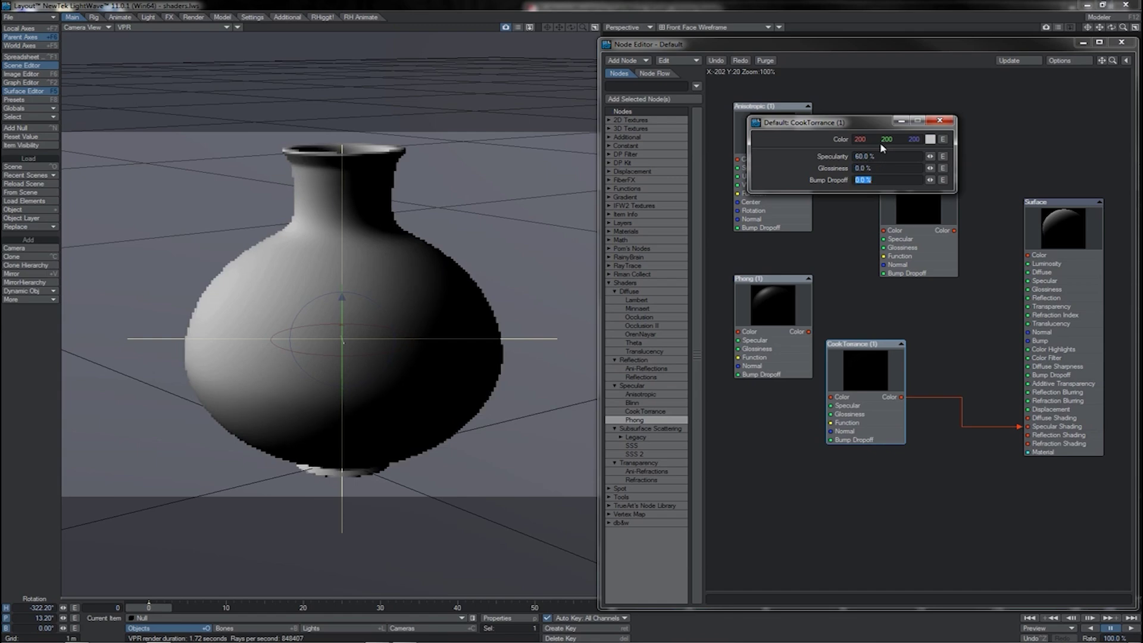
Set the CookTorrance node's Specularity to 100% and rotate the null to about -326.7° heading and 12.2° pitch
{"action": "left_click", "coordinate": [875, 156]}
{"action": "type", "text": "100"}
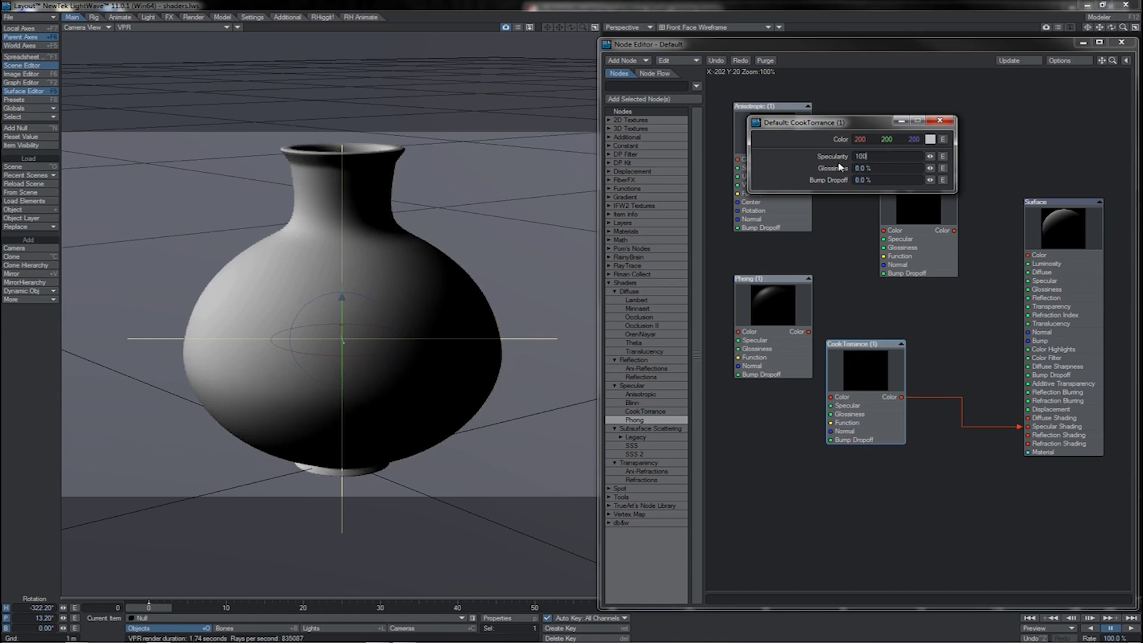
{"action": "key", "text": "Return"}
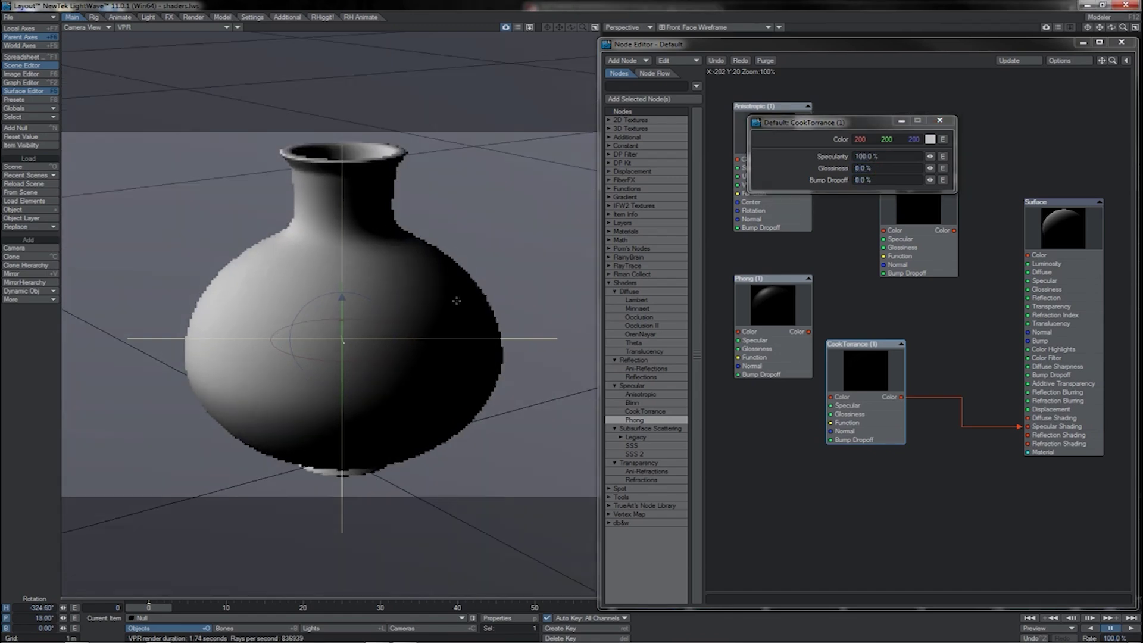
{"action": "left_click_drag", "start_coordinate": [456, 300], "coordinate": [433, 290]}
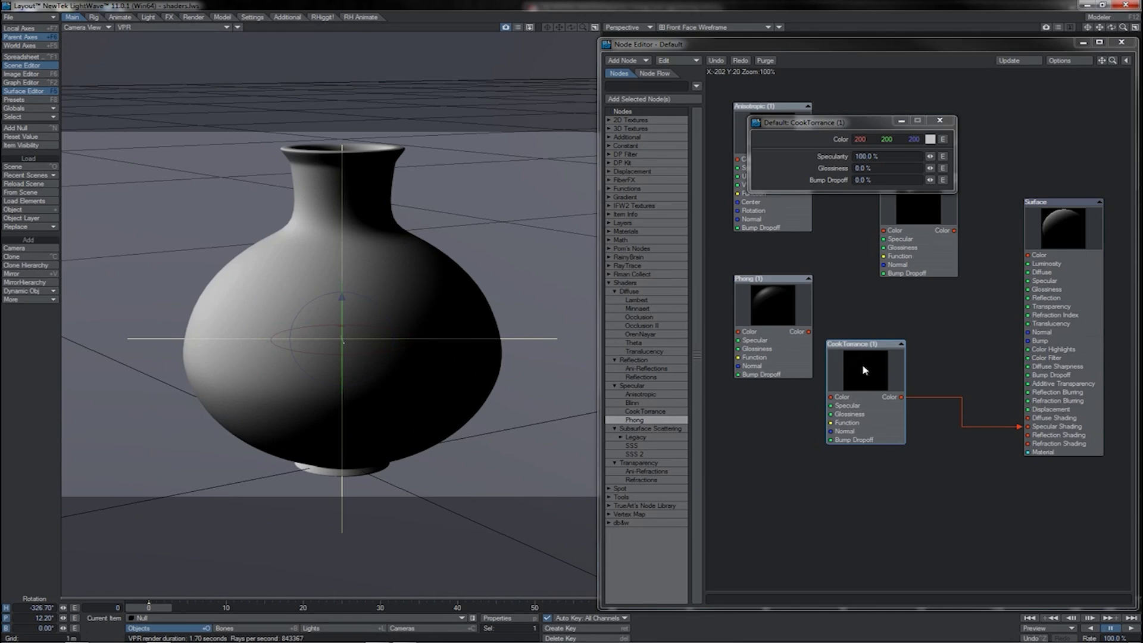
Add an OrenNayar node connected to the Surface's Diffuse Shading, and rotate the null to about -337.9° heading and 25.5° pitch
{"action": "left_click_drag", "start_coordinate": [861, 374], "coordinate": [926, 362]}
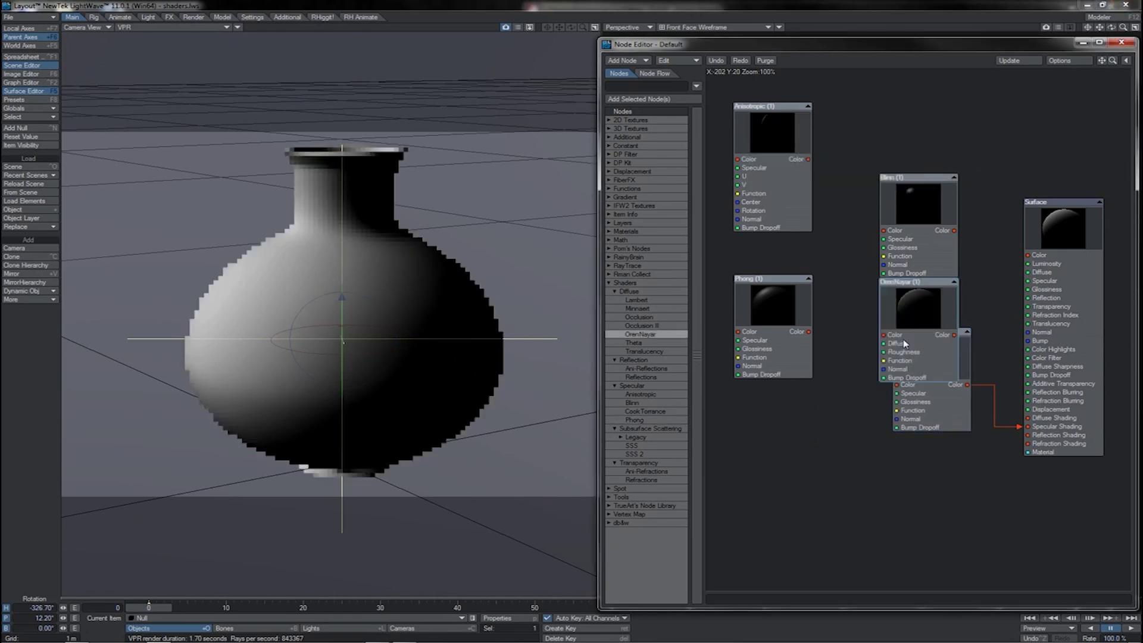
{"action": "mouse_move", "coordinate": [640, 334]}
{"action": "left_mouse_down"}
{"action": "mouse_move", "coordinate": [860, 474]}
{"action": "mouse_move", "coordinate": [834, 477]}
{"action": "mouse_move", "coordinate": [819, 498]}
{"action": "left_mouse_up"}
{"action": "left_click_drag", "start_coordinate": [868, 490], "coordinate": [1020, 417]}
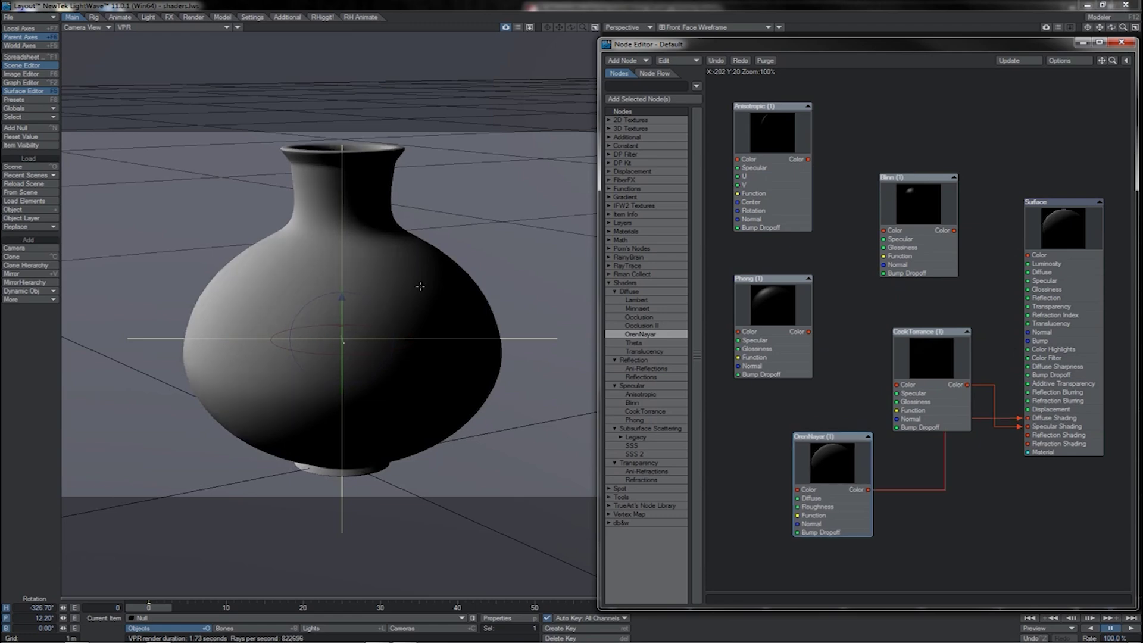
{"action": "left_click_drag", "start_coordinate": [420, 287], "coordinate": [387, 326]}
Delete all the shader nodes and add the SSS and SSS 2 subsurface scattering nodes, spaced apart
{"action": "key", "text": "ctrl+a"}
{"action": "key", "text": "Delete"}
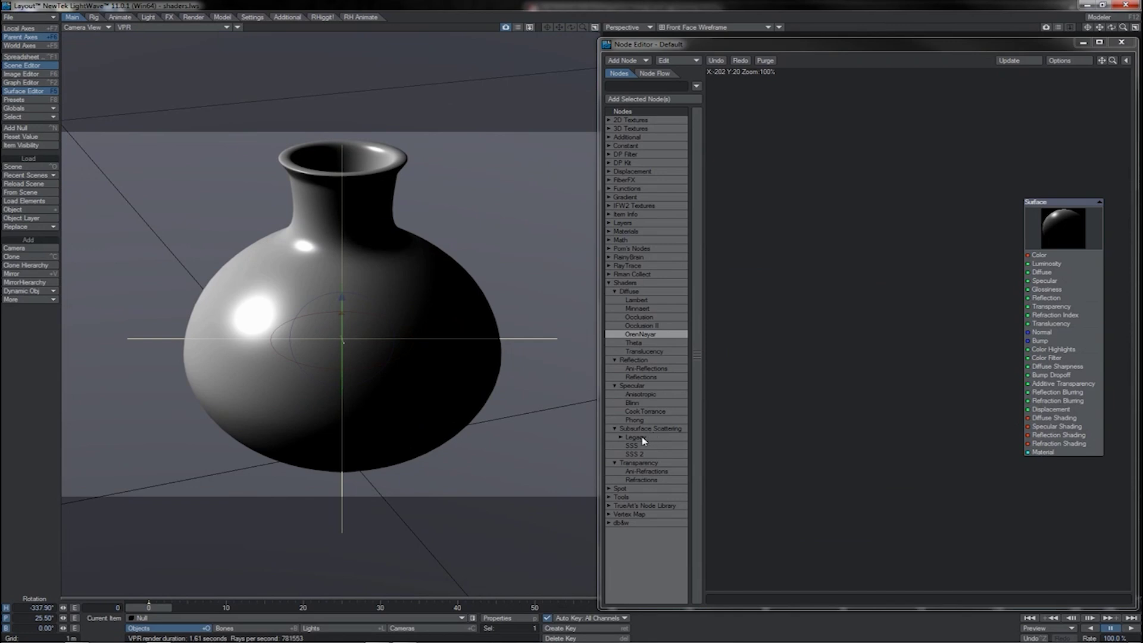
{"action": "left_click", "coordinate": [620, 438]}
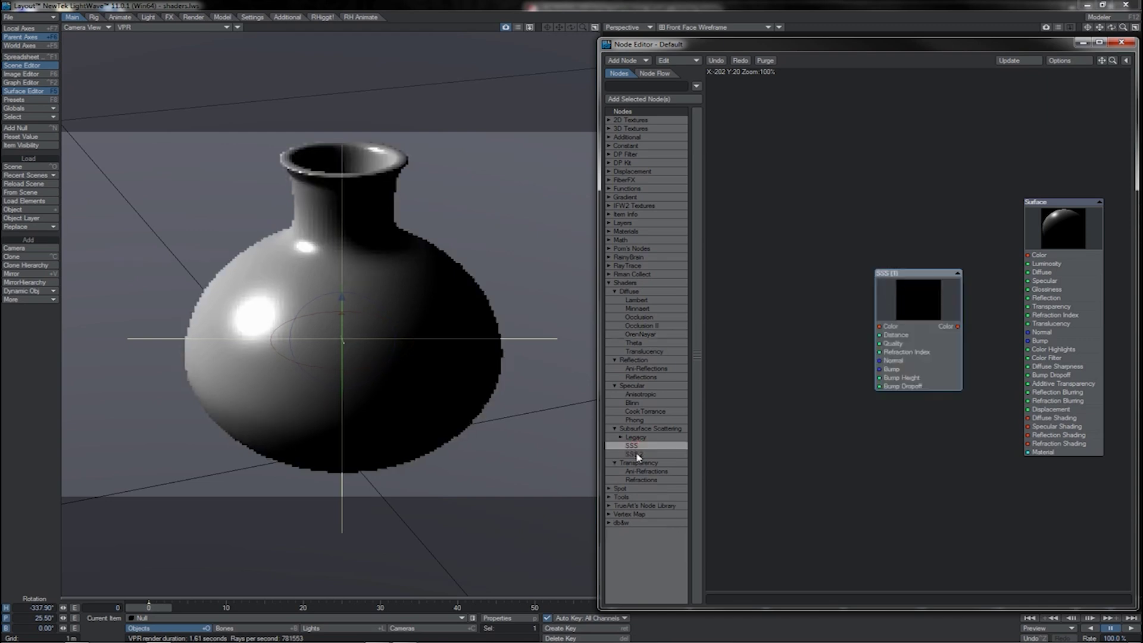
{"action": "double_click", "coordinate": [637, 455]}
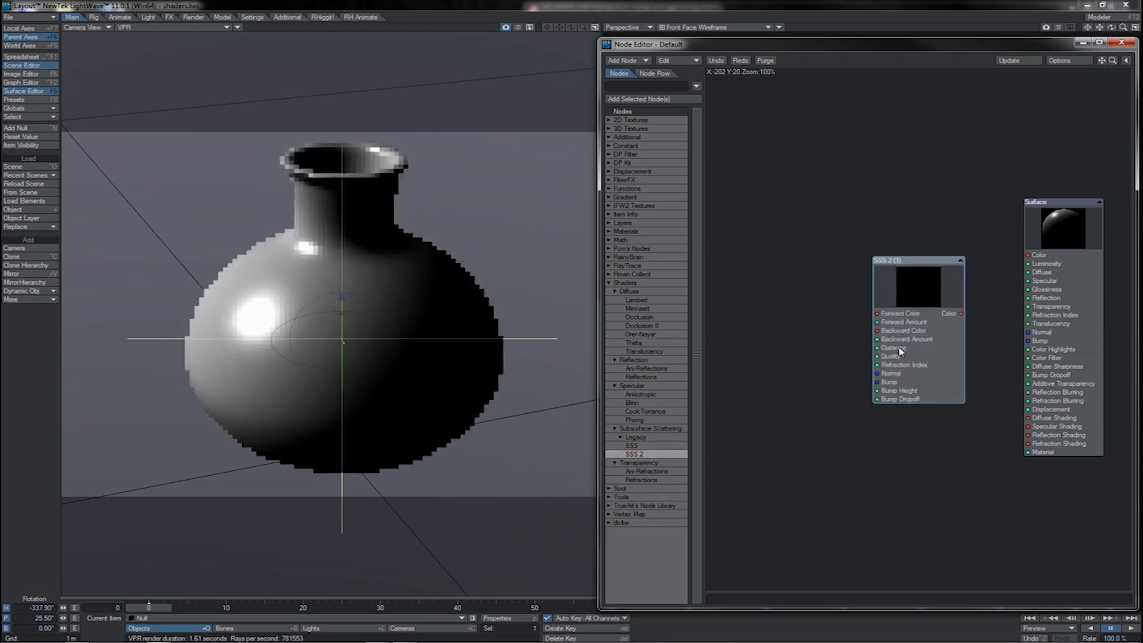
{"action": "left_click_drag", "start_coordinate": [904, 335], "coordinate": [905, 388]}
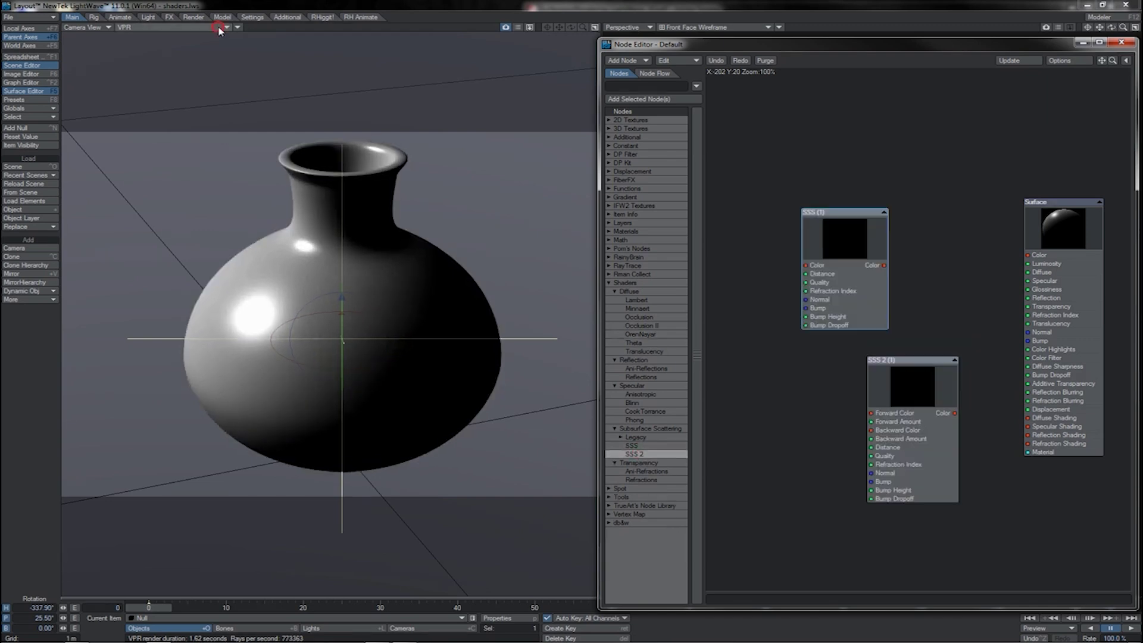
Switch the camera view to Textured Shaded Solid Wireframe, connect SSS 2 to Diffuse Shading, and rotate the null to about -388° heading, -8.5° pitch
{"action": "left_click", "coordinate": [222, 28]}
{"action": "left_click", "coordinate": [220, 60]}
{"action": "mouse_move", "coordinate": [955, 413]}
{"action": "left_mouse_down"}
{"action": "mouse_move", "coordinate": [1007, 428]}
{"action": "mouse_move", "coordinate": [980, 426]}
{"action": "mouse_move", "coordinate": [1035, 422]}
{"action": "left_mouse_up"}
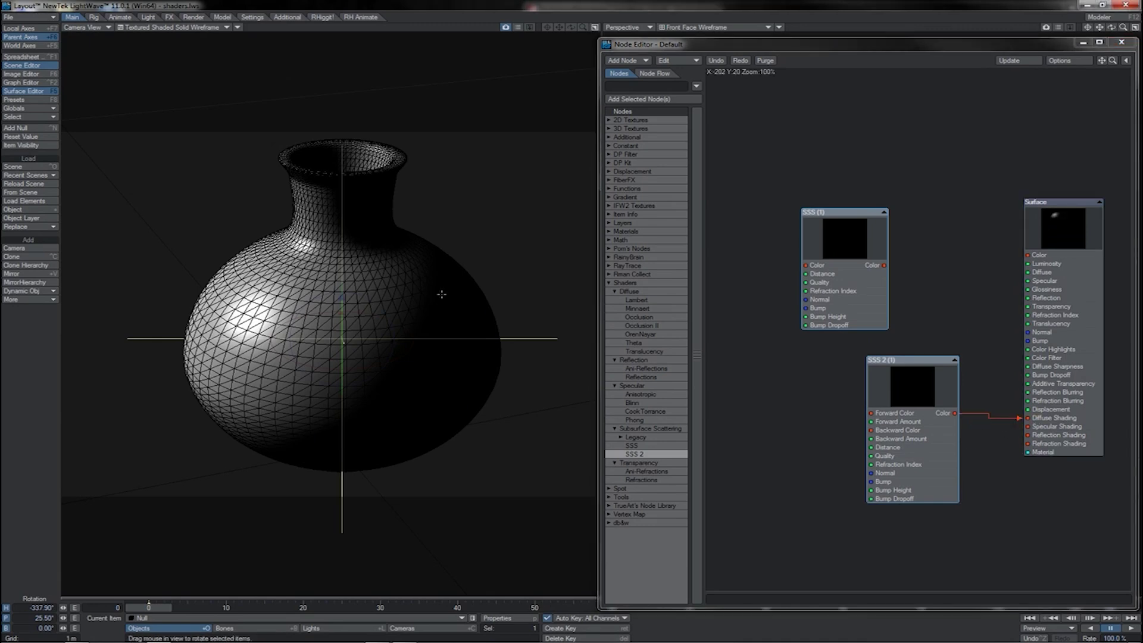
{"action": "mouse_move", "coordinate": [441, 292]}
{"action": "left_mouse_down"}
{"action": "mouse_move", "coordinate": [410, 262]}
{"action": "mouse_move", "coordinate": [373, 249]}
{"action": "left_mouse_up"}
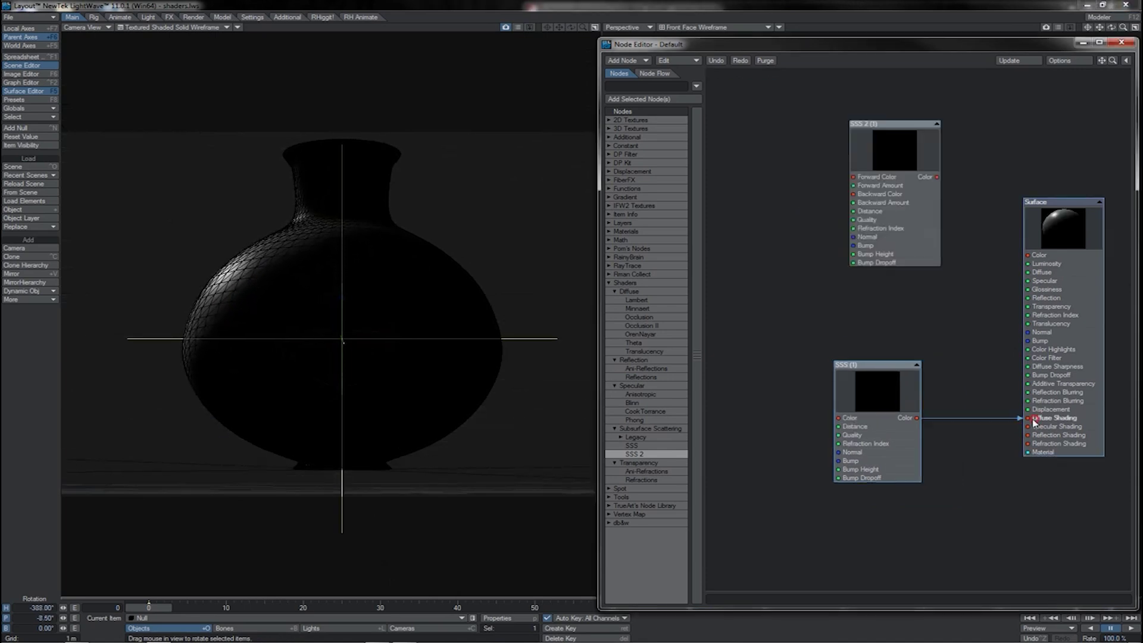
Set the SSS node's color to green (149, 237, 139) and its Distance to 500 mm
{"action": "double_click", "coordinate": [882, 424]}
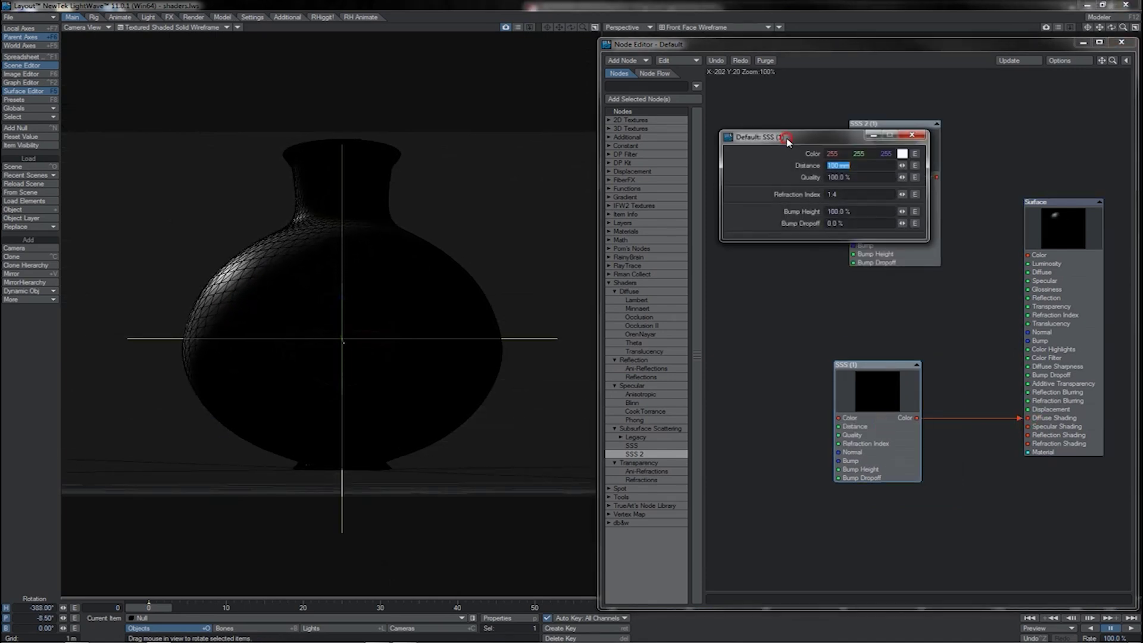
{"action": "left_click_drag", "start_coordinate": [784, 137], "coordinate": [795, 137]}
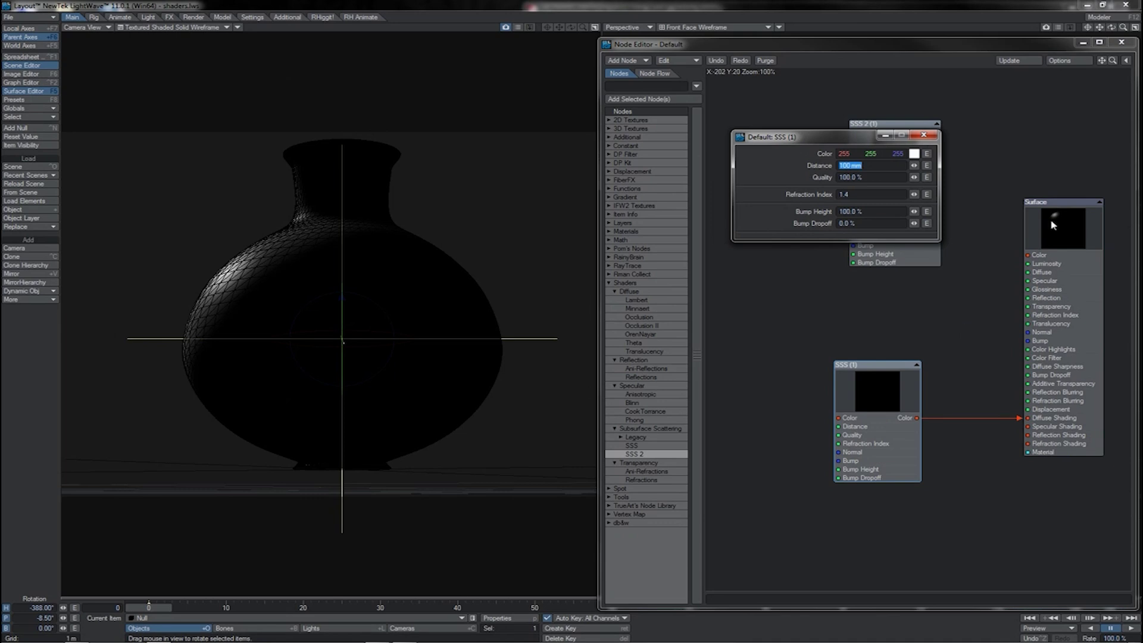
{"action": "left_click", "coordinate": [914, 155]}
{"action": "left_click_drag", "start_coordinate": [997, 220], "coordinate": [998, 201]}
{"action": "key", "text": "Return"}
{"action": "left_click", "coordinate": [863, 166]}
{"action": "type", "text": ".5"}
{"action": "key", "text": "Return"}
Render the frame, then rotate the null to about -317.1° heading and 13.6° pitch and render it again
{"action": "key", "text": "F9"}
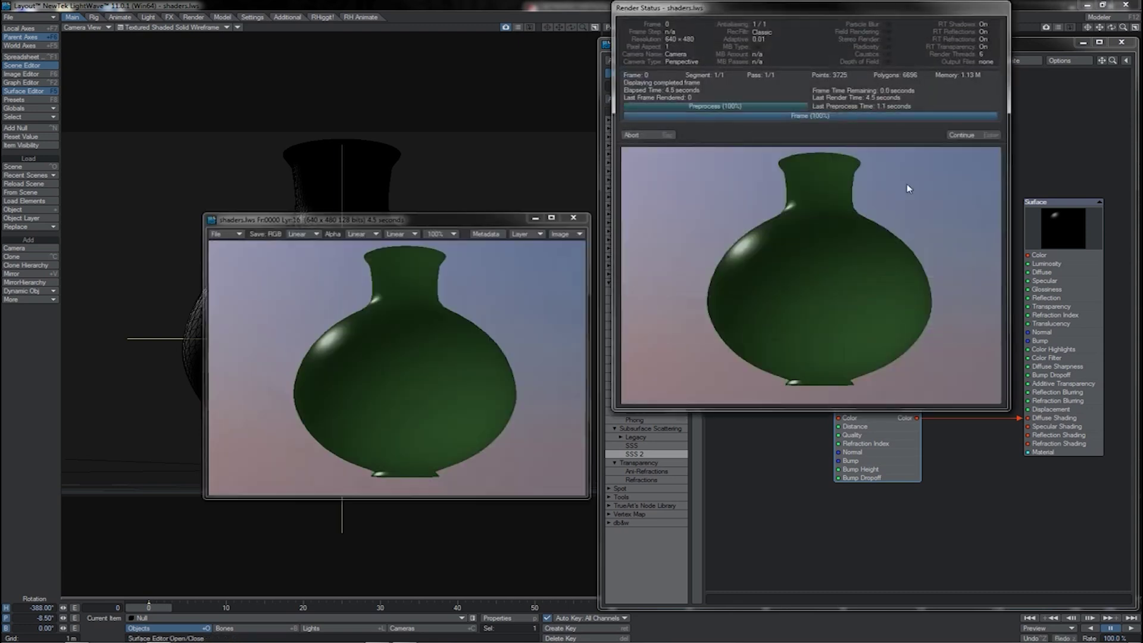
{"action": "left_click", "coordinate": [963, 134]}
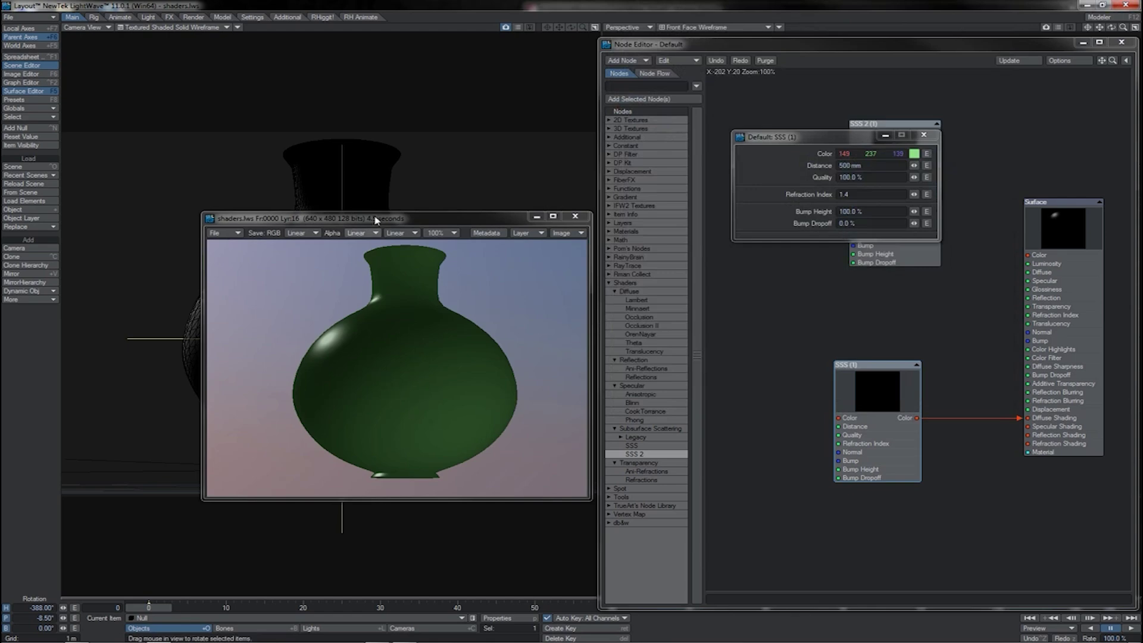
{"action": "left_click_drag", "start_coordinate": [512, 218], "coordinate": [837, 222]}
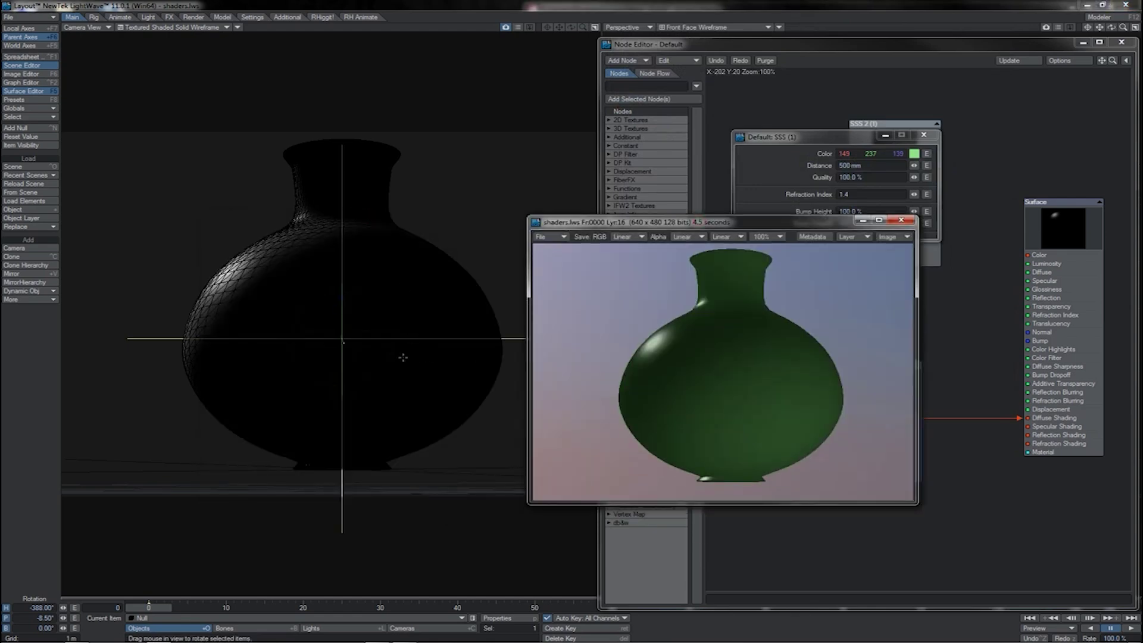
{"action": "left_click_drag", "start_coordinate": [413, 273], "coordinate": [572, 318]}
{"action": "key", "text": "F9"}
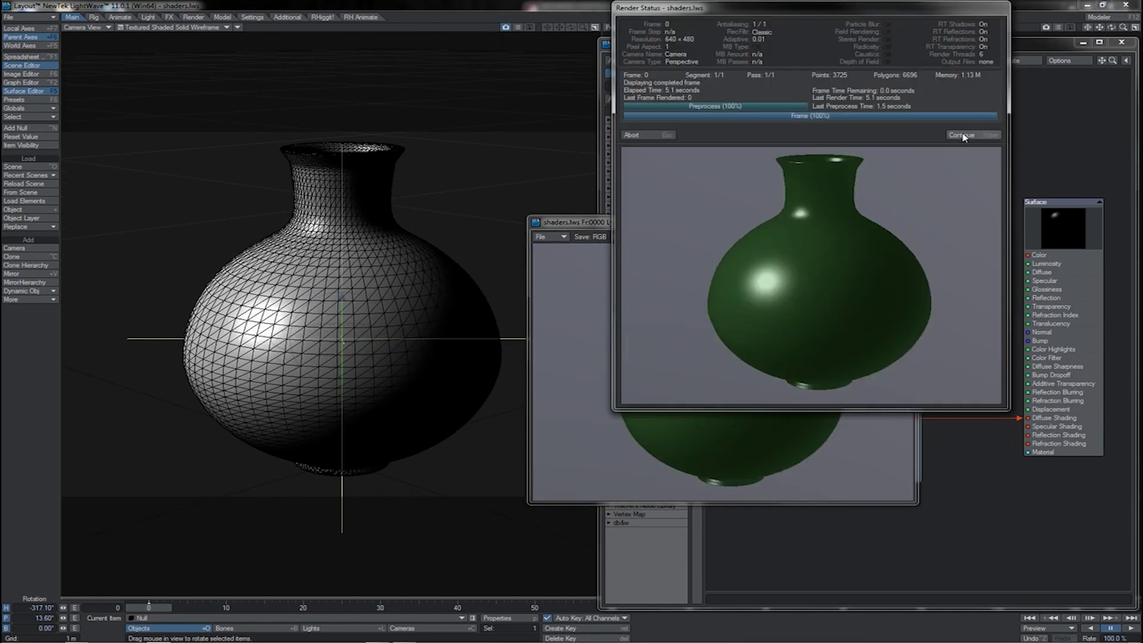
Dismiss the finished render and set the SSS 2 node's Backward Color to light green (164, 255, 164) and Distance to 500 mm
{"action": "left_click_drag", "start_coordinate": [570, 226], "coordinate": [215, 211]}
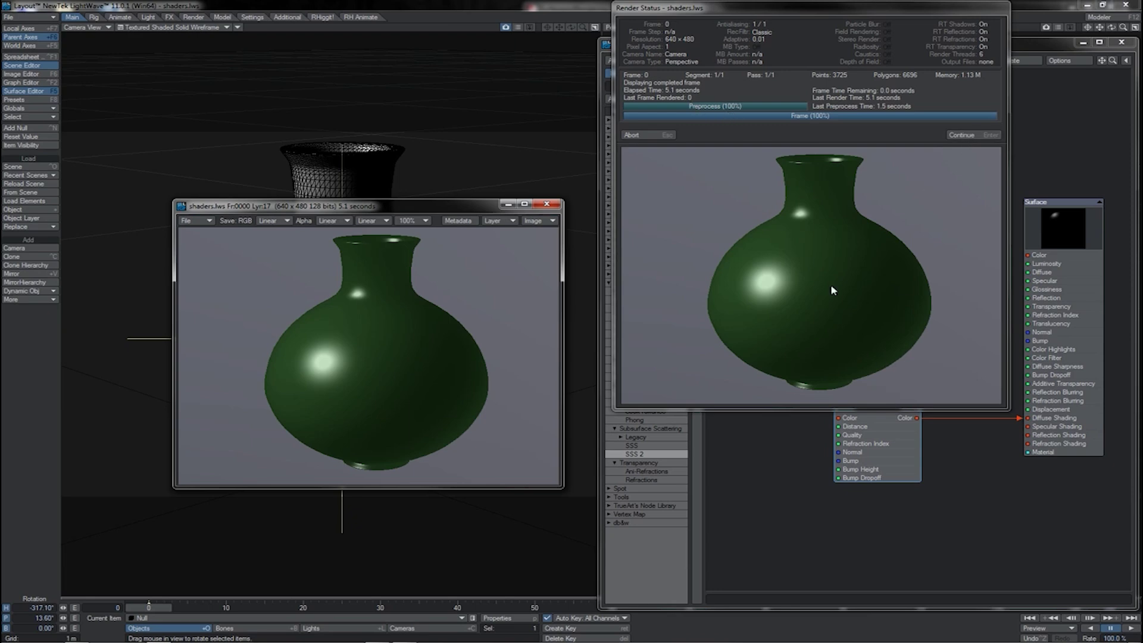
{"action": "left_click", "coordinate": [970, 135]}
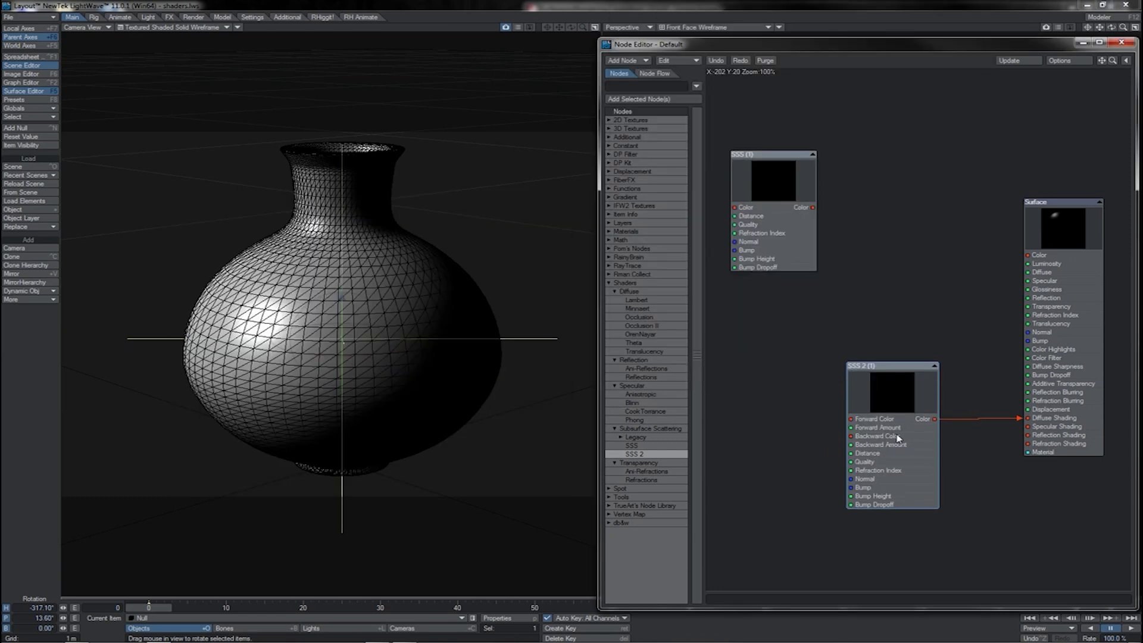
{"action": "double_click", "coordinate": [899, 438]}
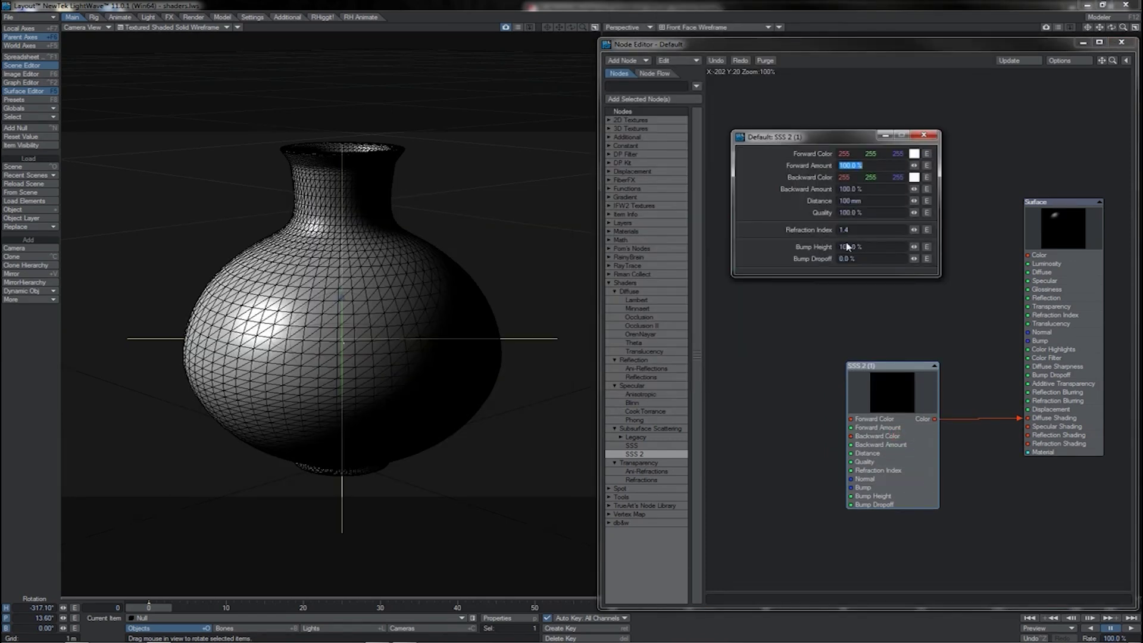
{"action": "left_click", "coordinate": [868, 165]}
{"action": "left_click_drag", "start_coordinate": [869, 165], "coordinate": [815, 173]}
{"action": "key", "text": "Tab"}
Rotate the null to about -399.8° heading and -16.3° pitch and render the frame
{"action": "left_click_drag", "start_coordinate": [504, 263], "coordinate": [571, 319]}
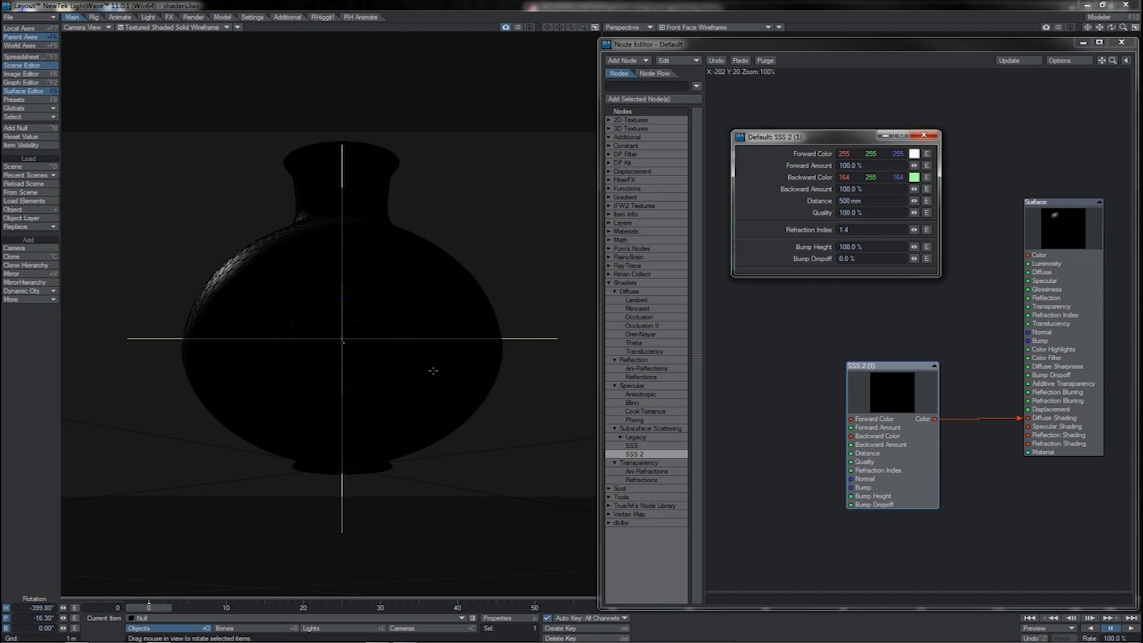
{"action": "key", "text": "F9"}
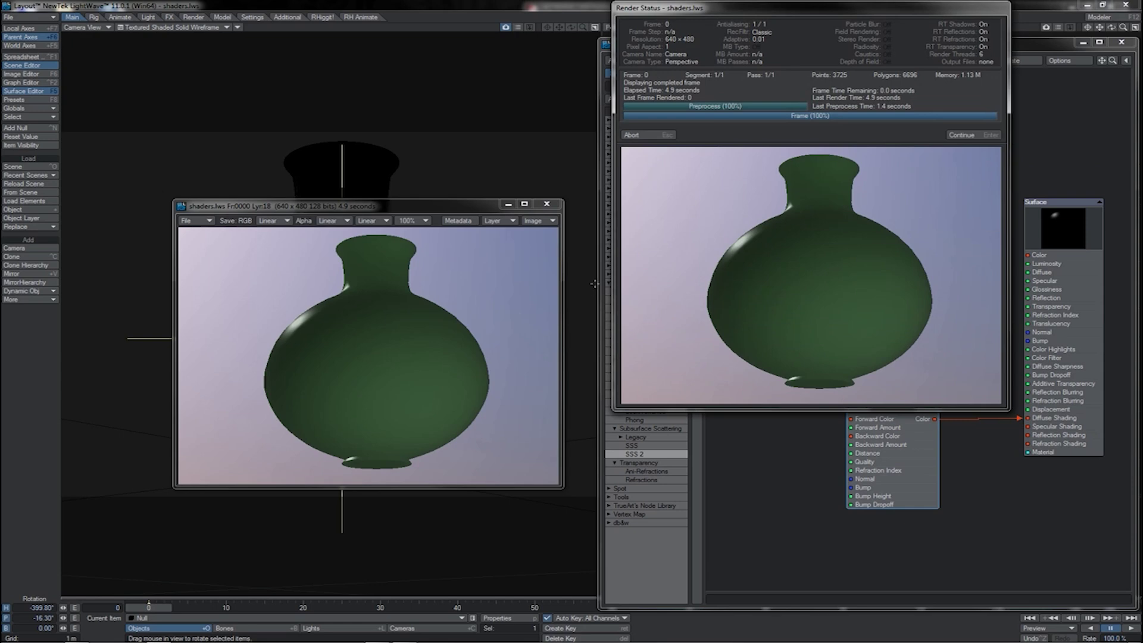
{"action": "left_click", "coordinate": [962, 135]}
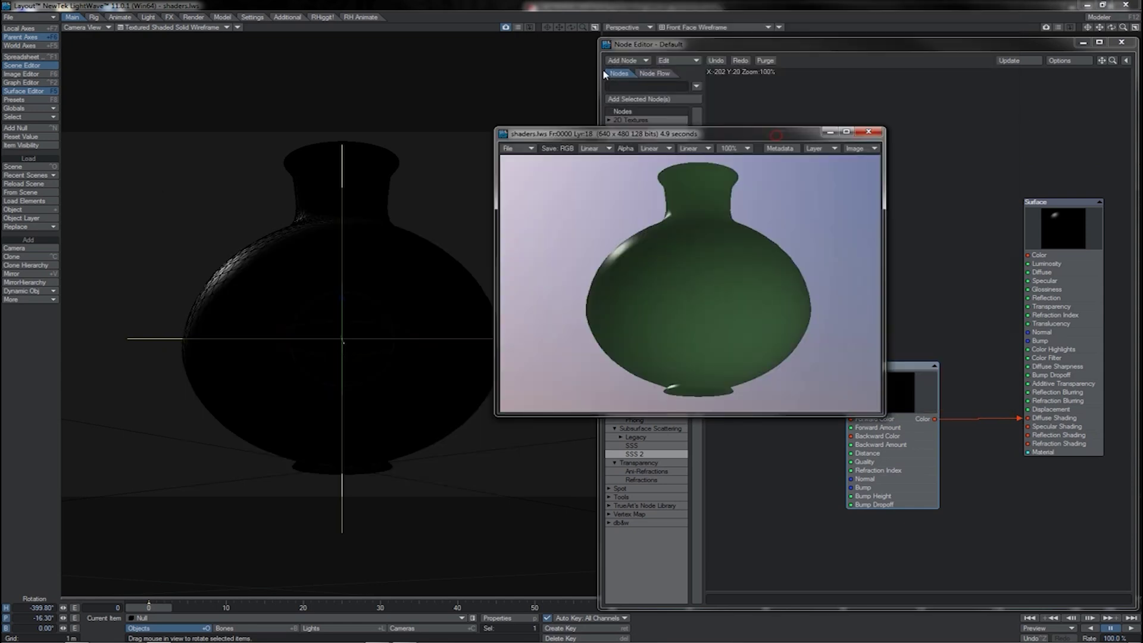
Rotate the null to about -342.3° heading, 6.3° pitch and render, repeating at about -270.9° heading, 22.8° pitch
{"action": "left_click_drag", "start_coordinate": [297, 290], "coordinate": [571, 319]}
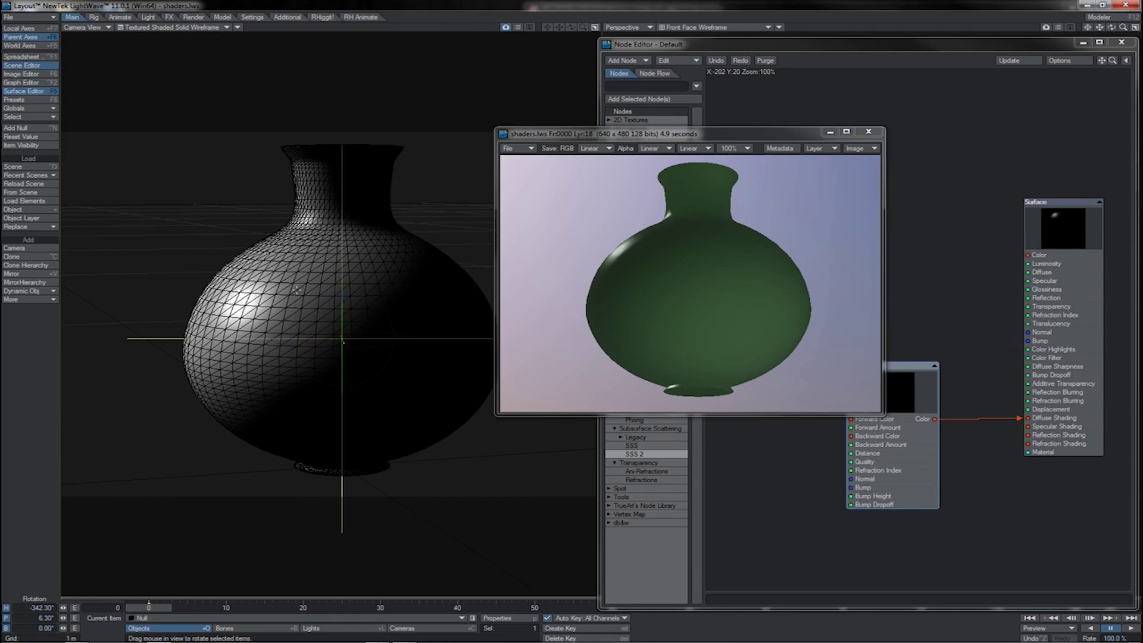
{"action": "key", "text": "F9"}
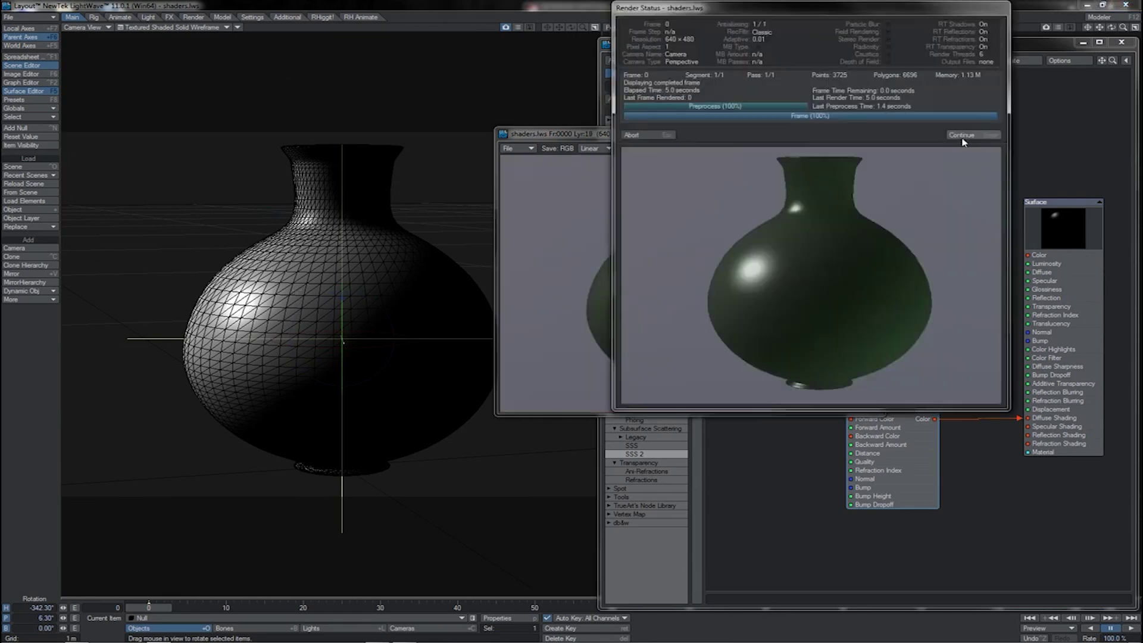
{"action": "left_click", "coordinate": [962, 139]}
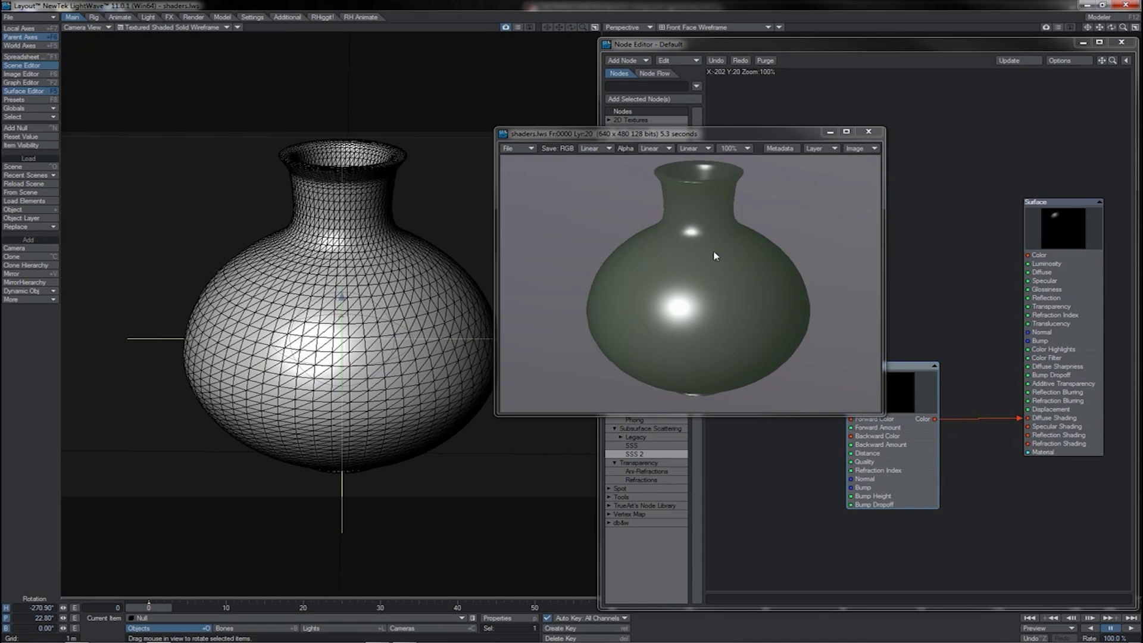
Close the rendered image, then disconnect SSS 2 from the Surface and place it beside the SSS node
{"action": "left_click", "coordinate": [869, 131]}
{"action": "left_click_drag", "start_coordinate": [945, 123], "coordinate": [796, 262]}
{"action": "left_click_drag", "start_coordinate": [865, 300], "coordinate": [864, 296]}
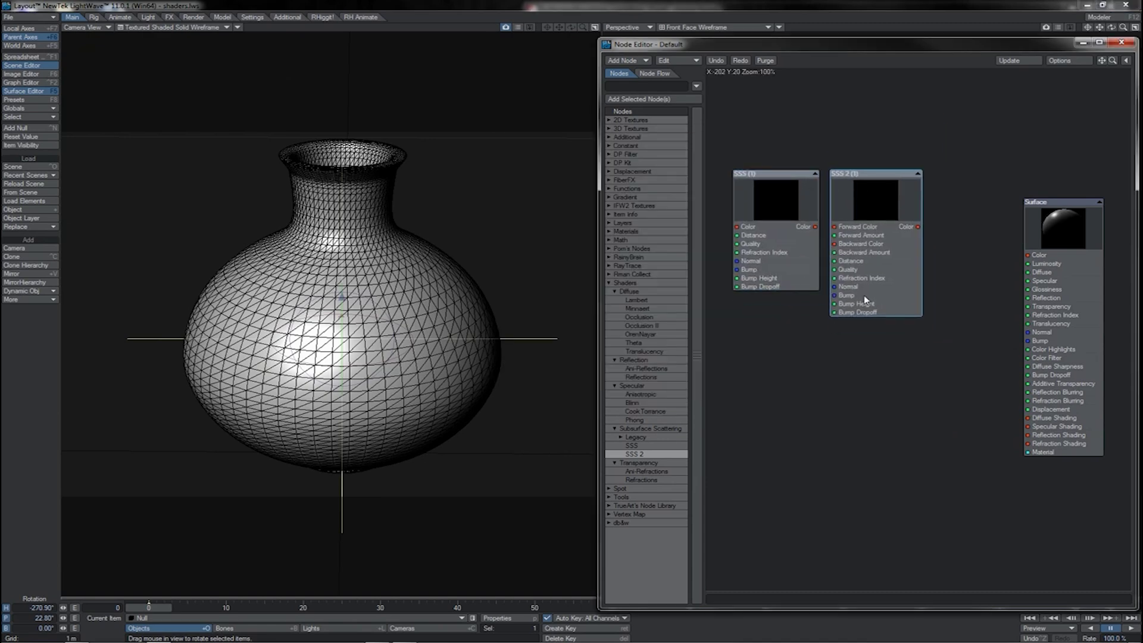
{"action": "left_click", "coordinate": [841, 341]}
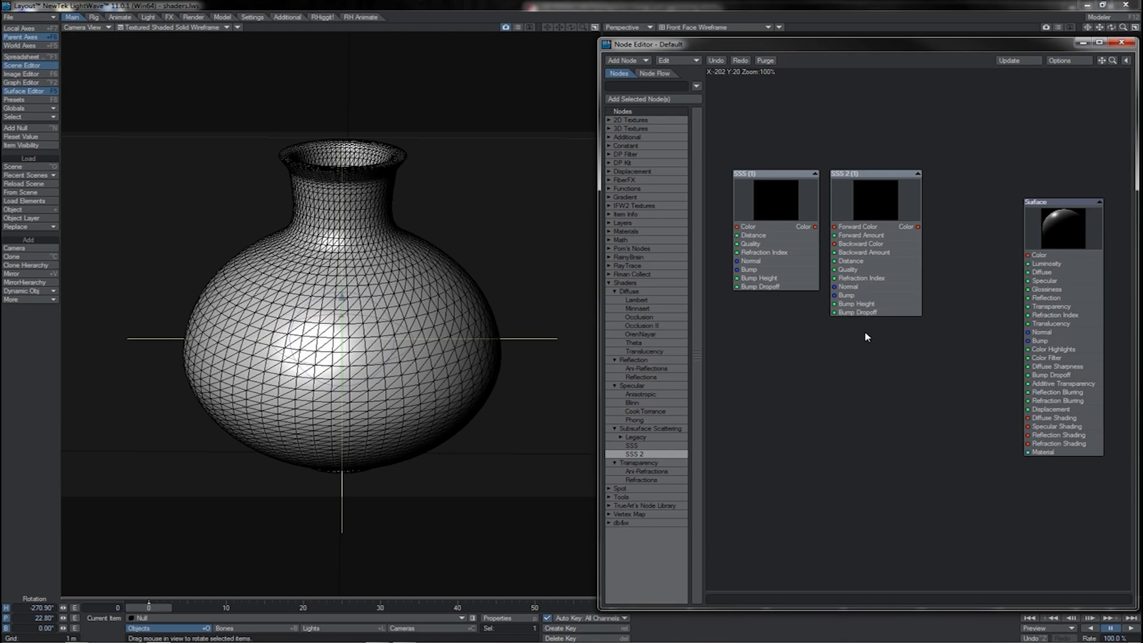
Replace the SSS nodes with Refractions and Ani-Refractions nodes, and connect the Refractions Color output to Refraction Shading
{"action": "left_click_drag", "start_coordinate": [798, 246], "coordinate": [813, 273]}
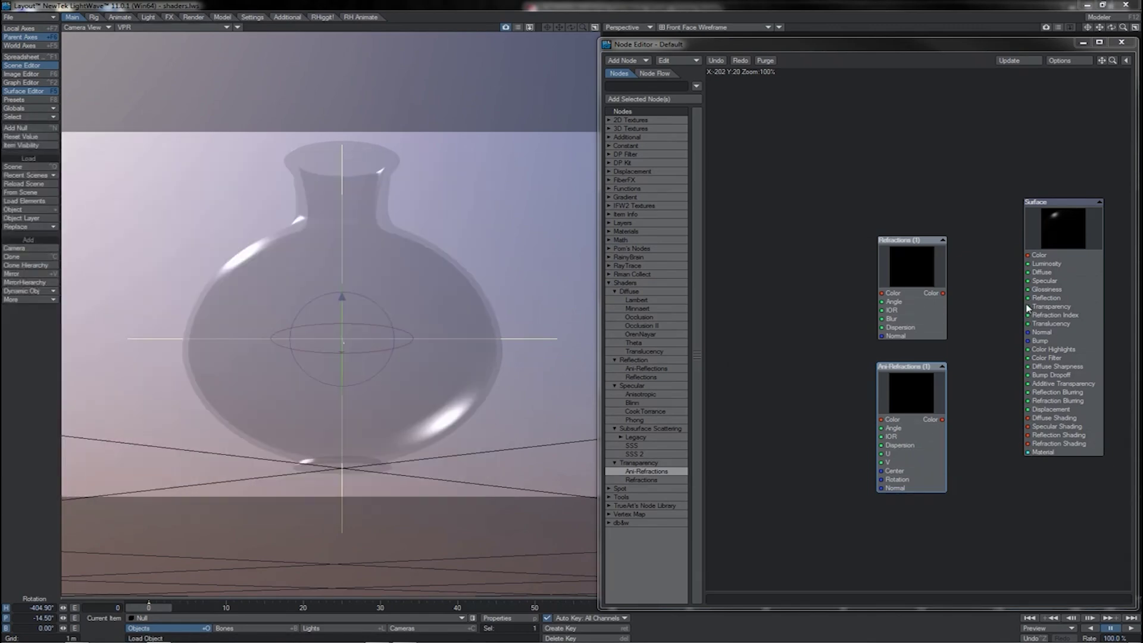
{"action": "left_click_drag", "start_coordinate": [909, 394], "coordinate": [807, 321]}
{"action": "mouse_move", "coordinate": [891, 284]}
{"action": "left_mouse_down"}
{"action": "mouse_move", "coordinate": [913, 432]}
{"action": "mouse_move", "coordinate": [1027, 444]}
{"action": "left_mouse_up"}
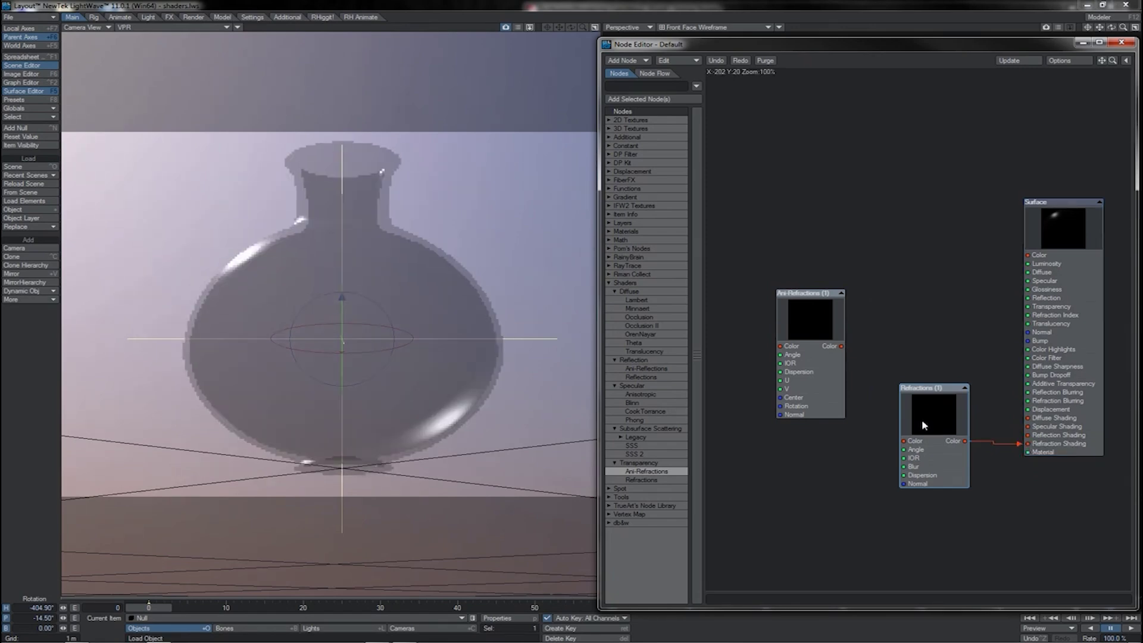
Set the Refractions node's Refraction Index to 1.4
{"action": "double_click", "coordinate": [921, 419]}
{"action": "left_click", "coordinate": [859, 188]}
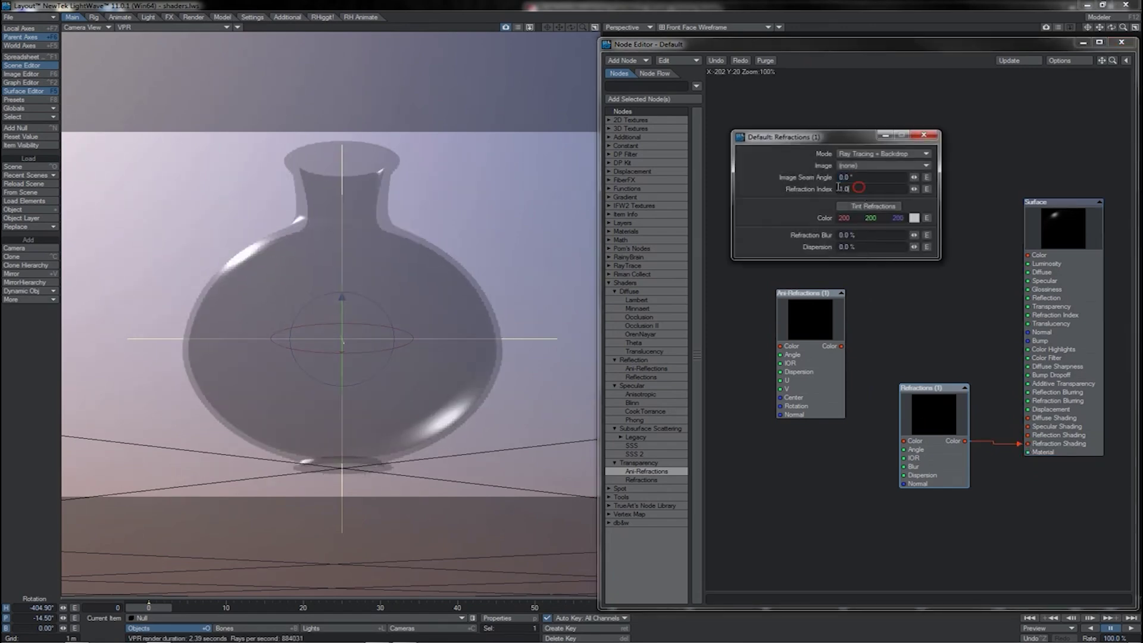
{"action": "left_click_drag", "start_coordinate": [838, 188], "coordinate": [827, 190]}
{"action": "type", "text": "1.4"}
{"action": "key", "text": "Return"}
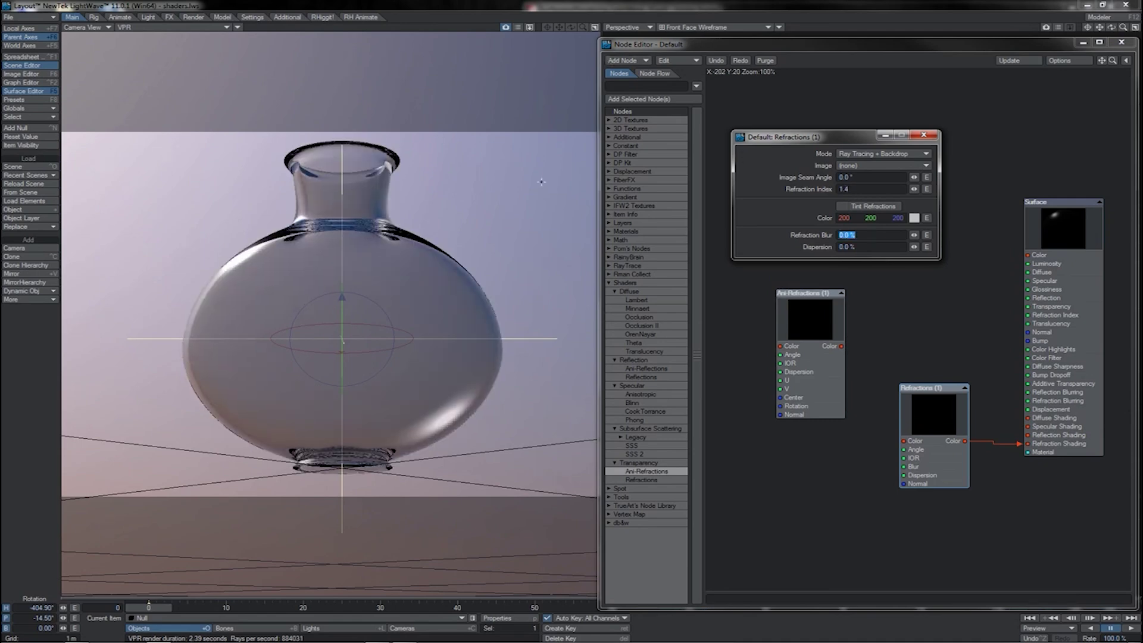
Rotate the null to about -448.3° heading, 4.1° pitch and tint the Refractions node's refractions pale cyan (206, 255, 255)
{"action": "left_click_drag", "start_coordinate": [381, 333], "coordinate": [310, 357]}
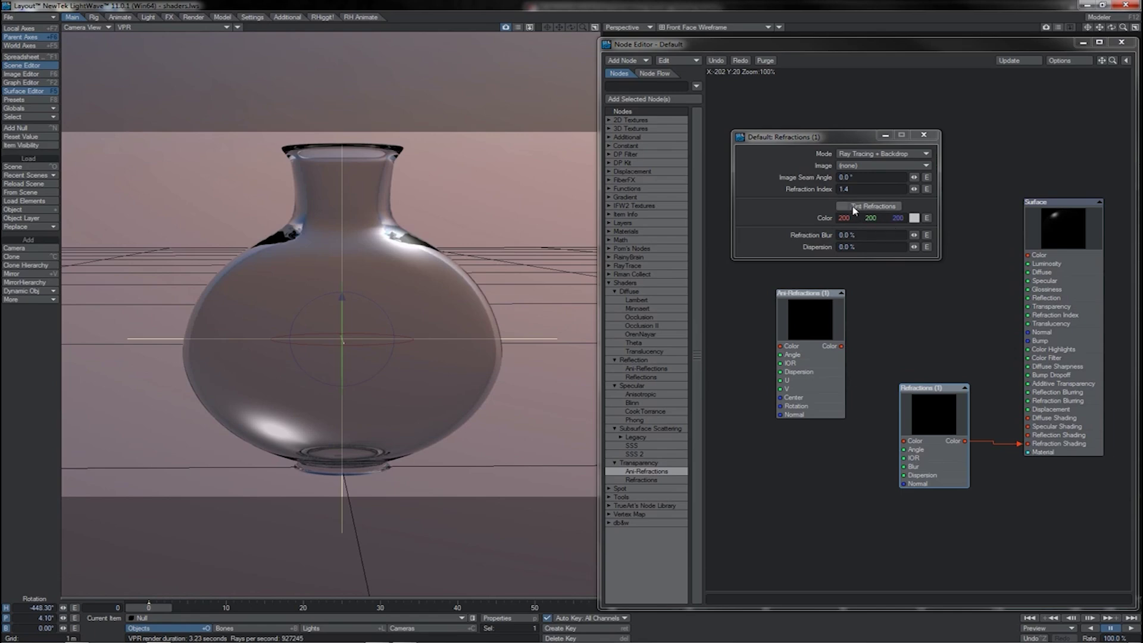
{"action": "left_click", "coordinate": [844, 215]}
{"action": "left_click", "coordinate": [754, 310]}
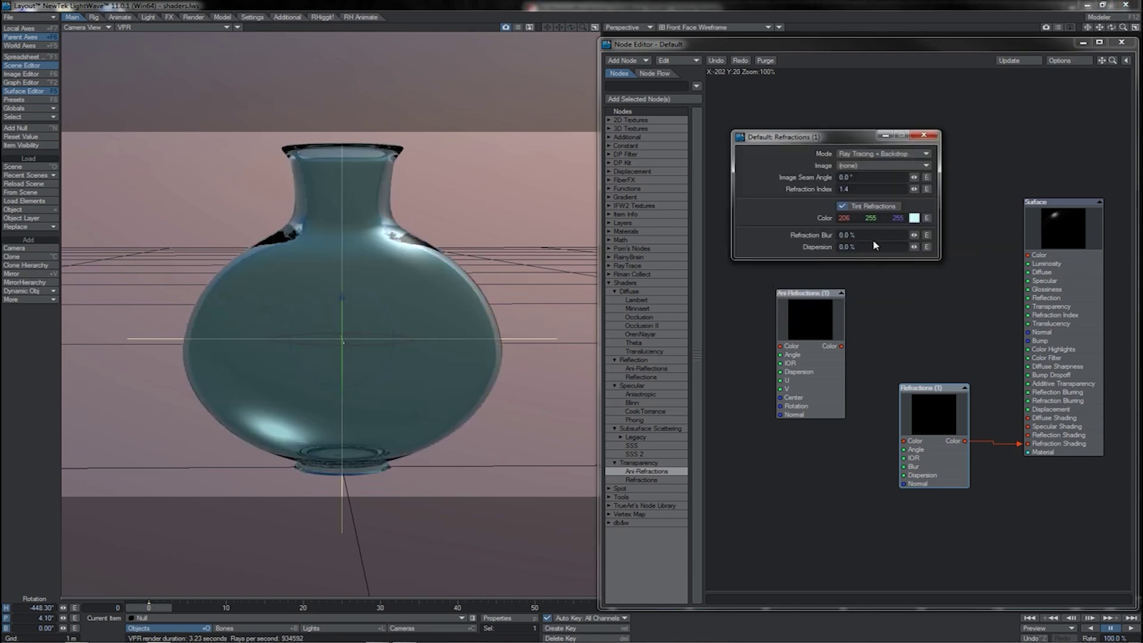
Set the Refractions node's Refraction Blur to 5%
{"action": "left_click", "coordinate": [839, 236]}
{"action": "type", "text": "5"}
{"action": "key", "text": "Tab"}
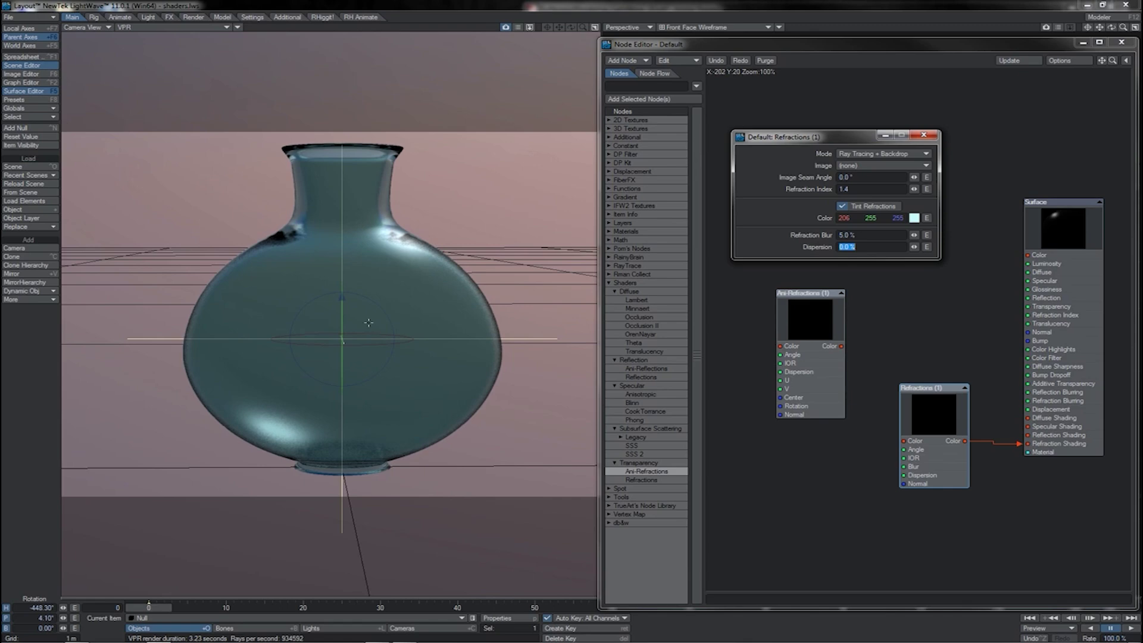
Connect Ani-Refractions to Refraction Shading in place of Refractions, with Refraction Index 1.4 and refractions tinted light green (204, 255, 204)
{"action": "mouse_move", "coordinate": [841, 346]}
{"action": "left_mouse_down"}
{"action": "mouse_move", "coordinate": [888, 426]}
{"action": "mouse_move", "coordinate": [1048, 449]}
{"action": "left_mouse_up"}
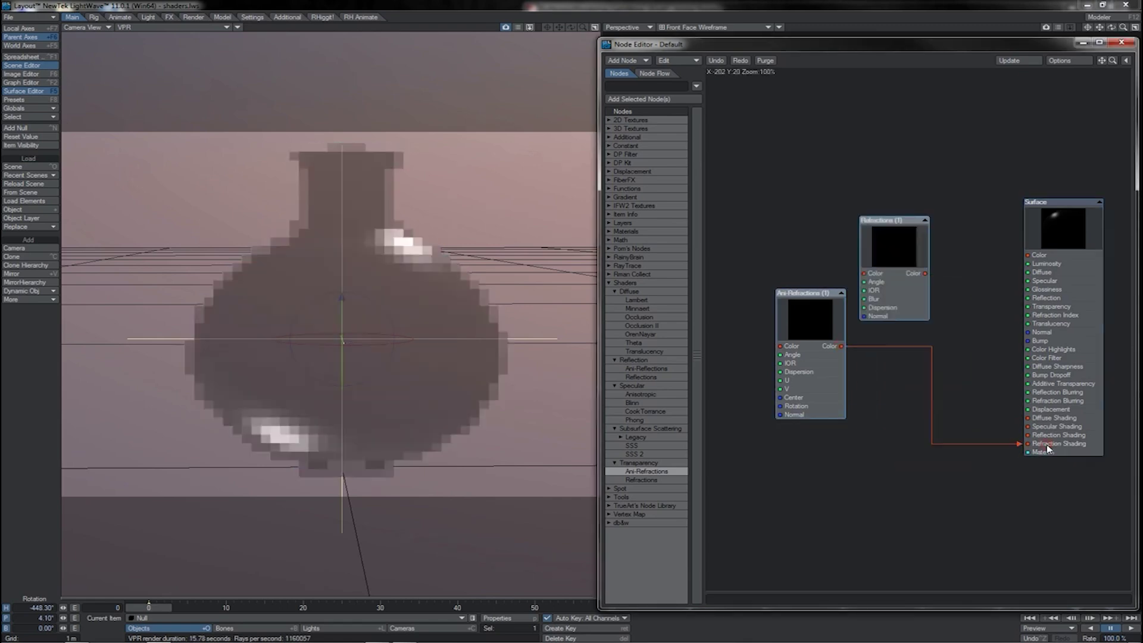
{"action": "double_click", "coordinate": [815, 357]}
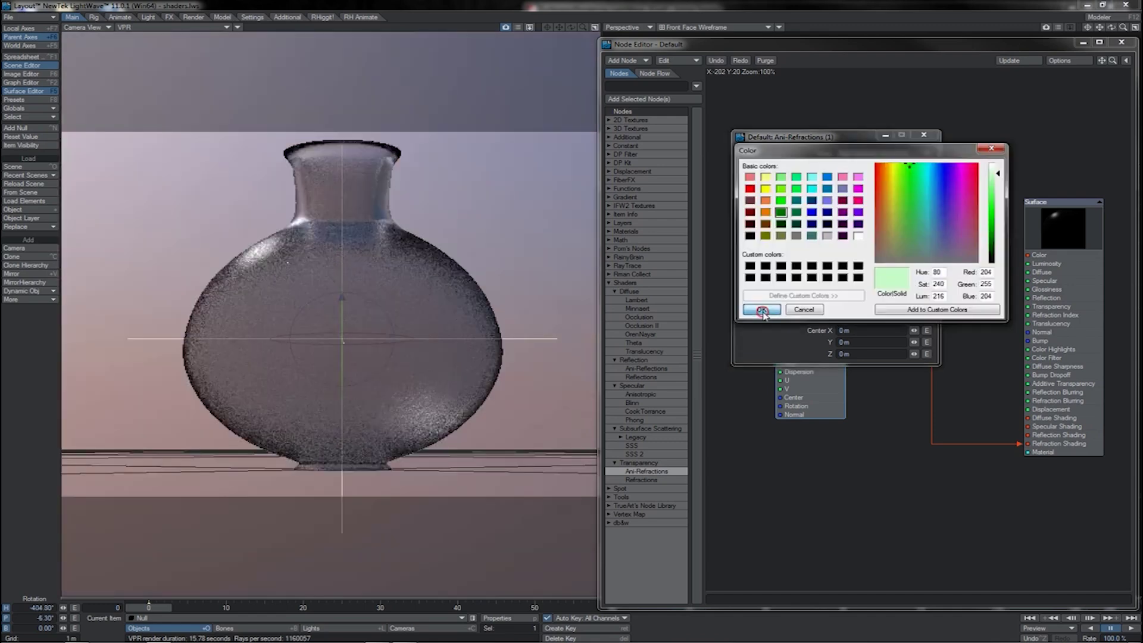
{"action": "left_click", "coordinate": [766, 310]}
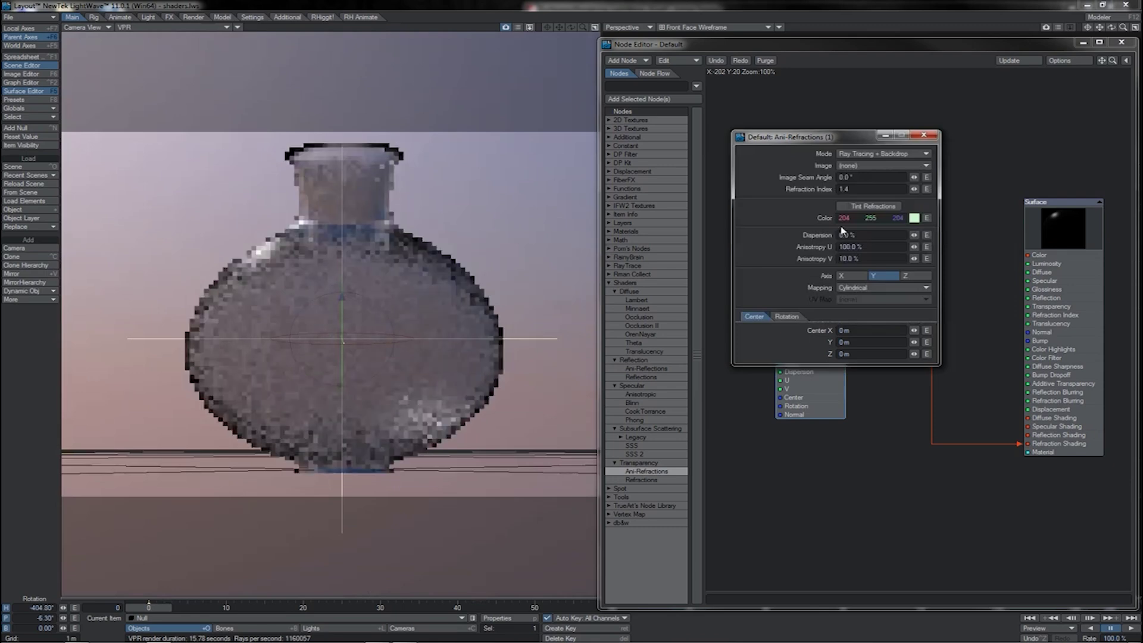
{"action": "left_click", "coordinate": [854, 210]}
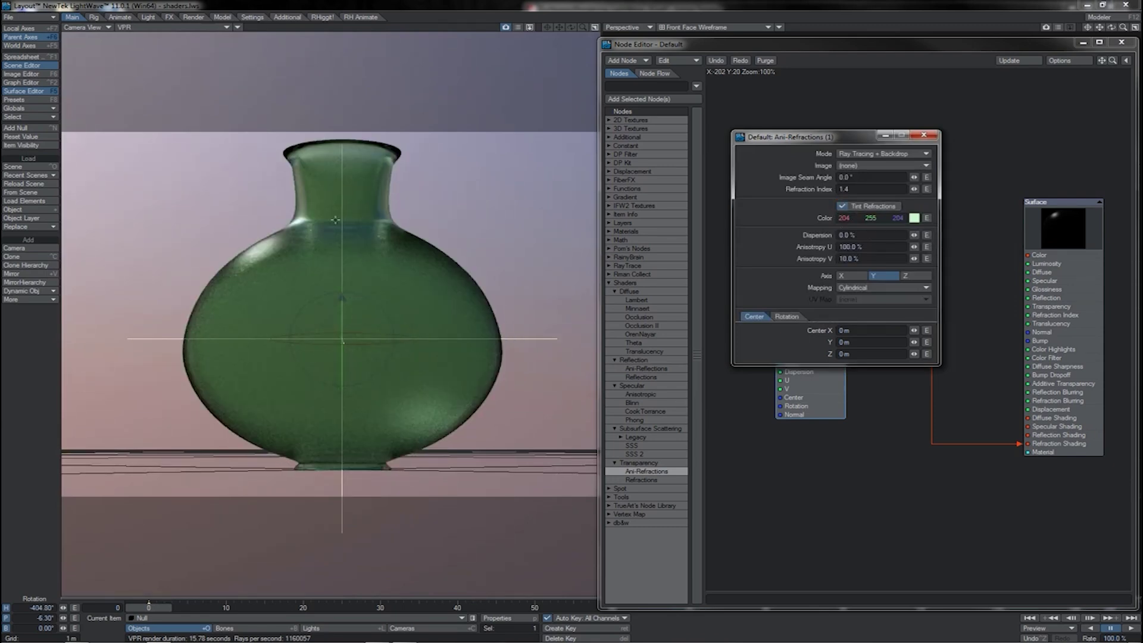